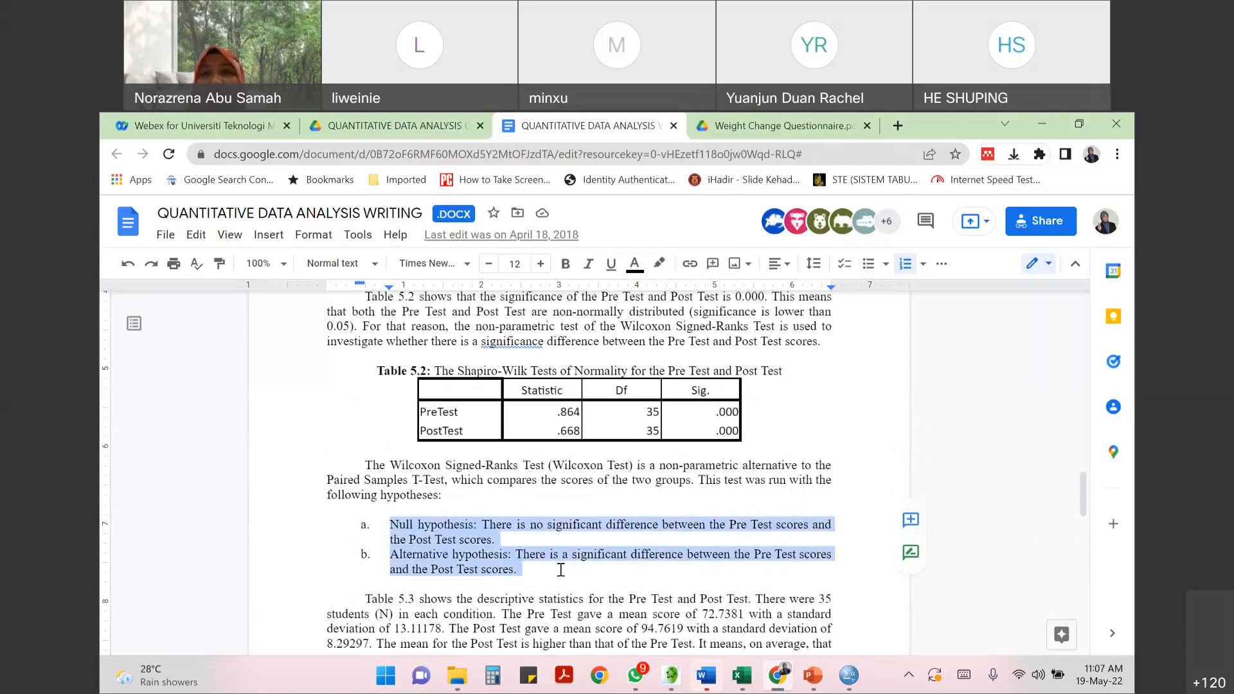
- Review the Wilcoxon test hypotheses, the descriptive statistics and the Table 5.5 test statistics in the data analysis writing example
scroll(561, 570, "down", 3)
scroll(560, 569, "up", 1)
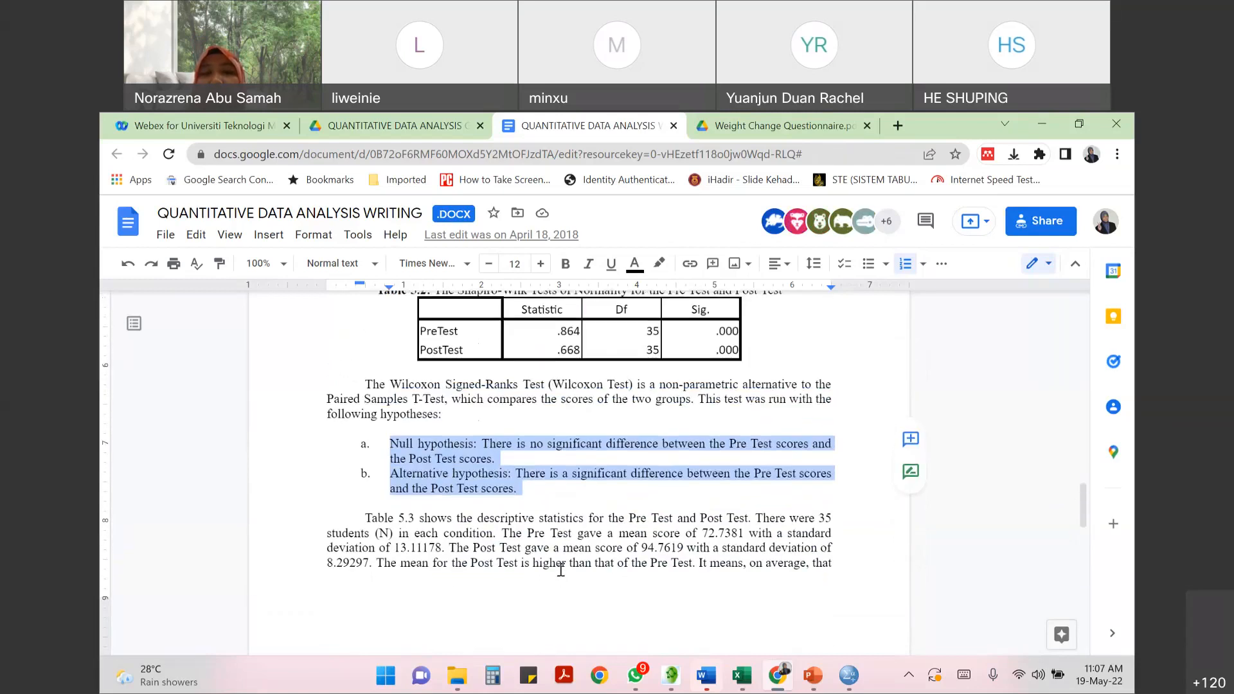
left_click(536, 491)
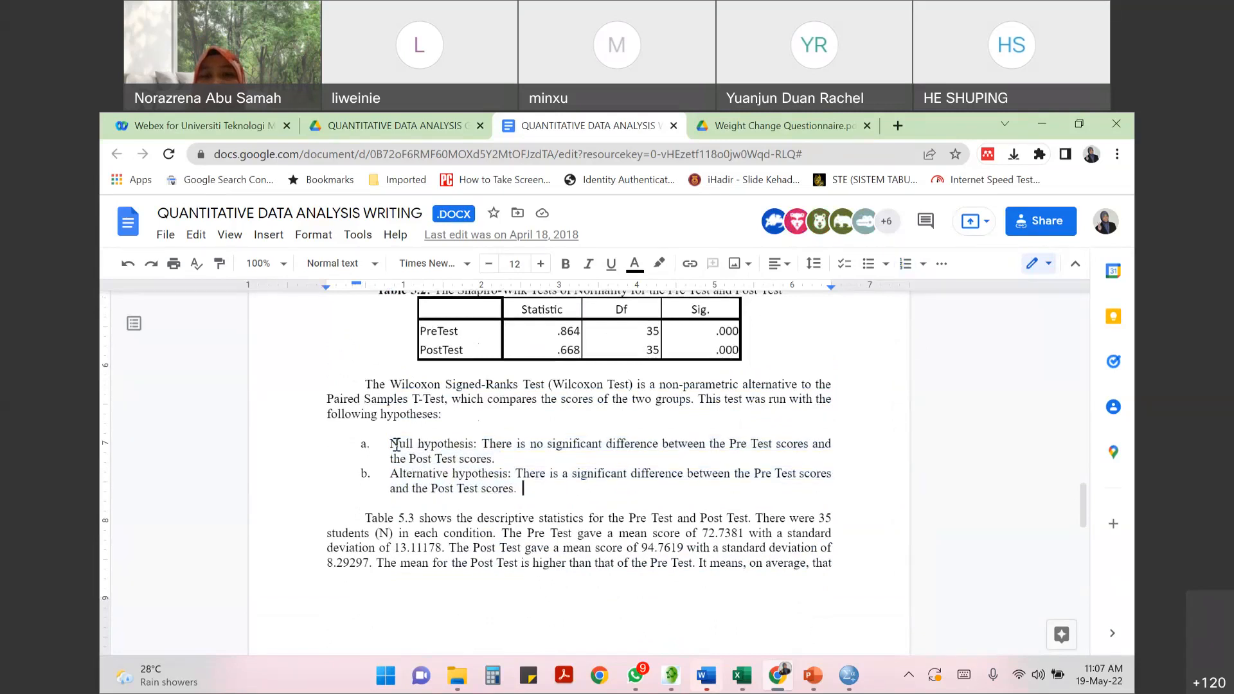
scroll(561, 498, "down", 5)
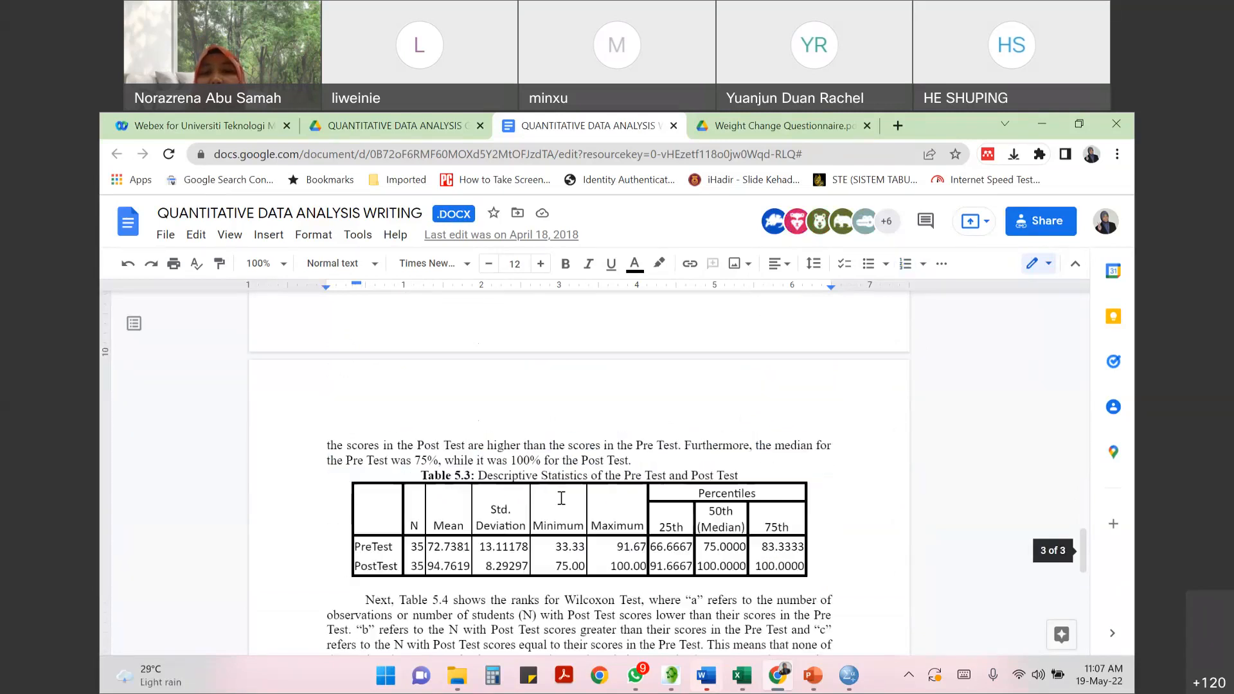
scroll(561, 498, "down", 10)
left_click(675, 544)
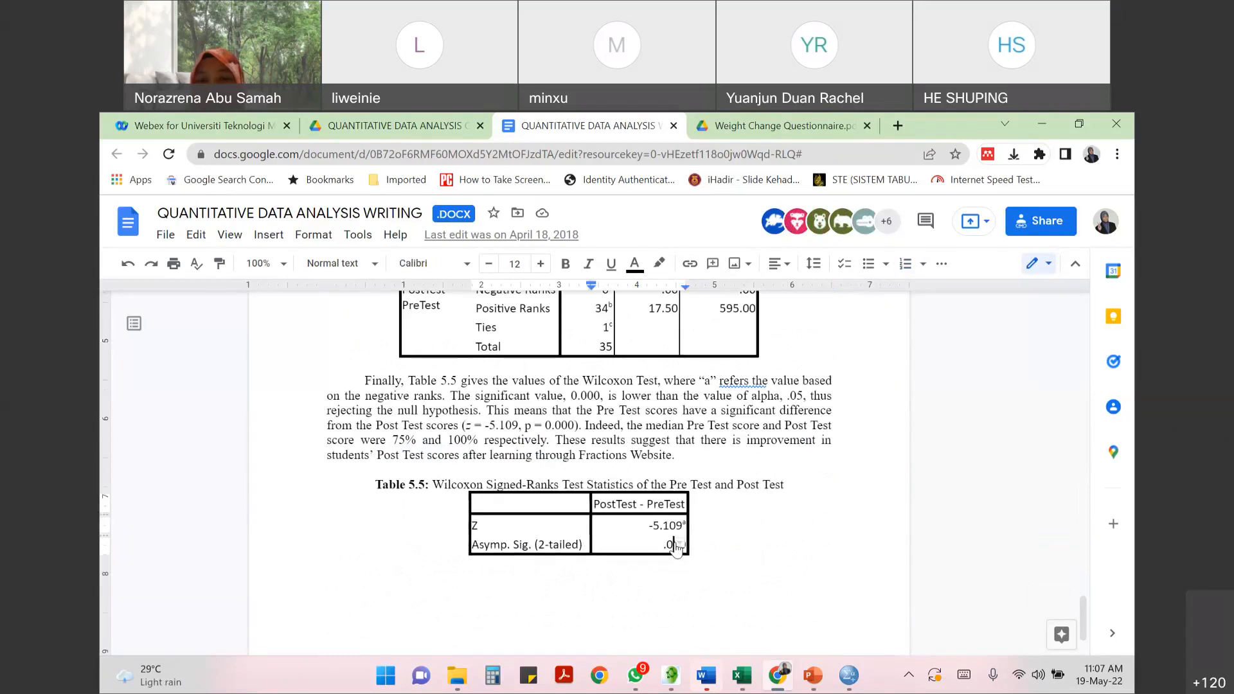
left_click(751, 441)
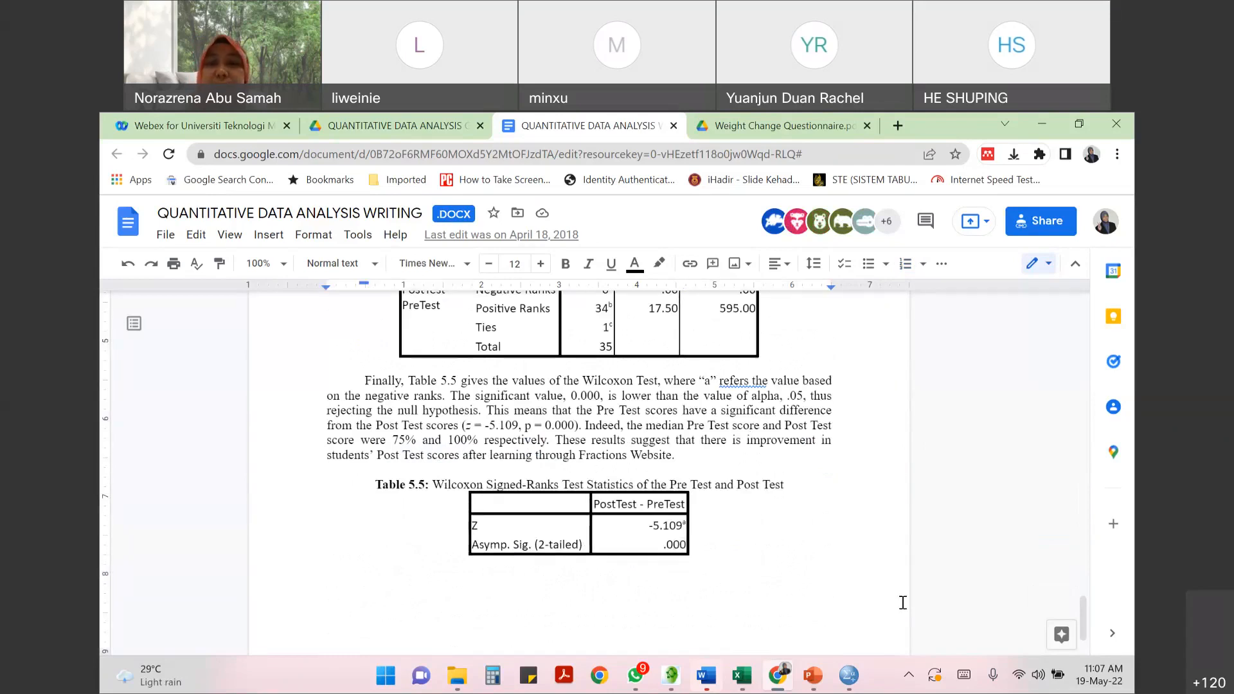
- Switch to the PowerPoint slide show and end it, discarding the ink annotations
mouse_move(849, 675)
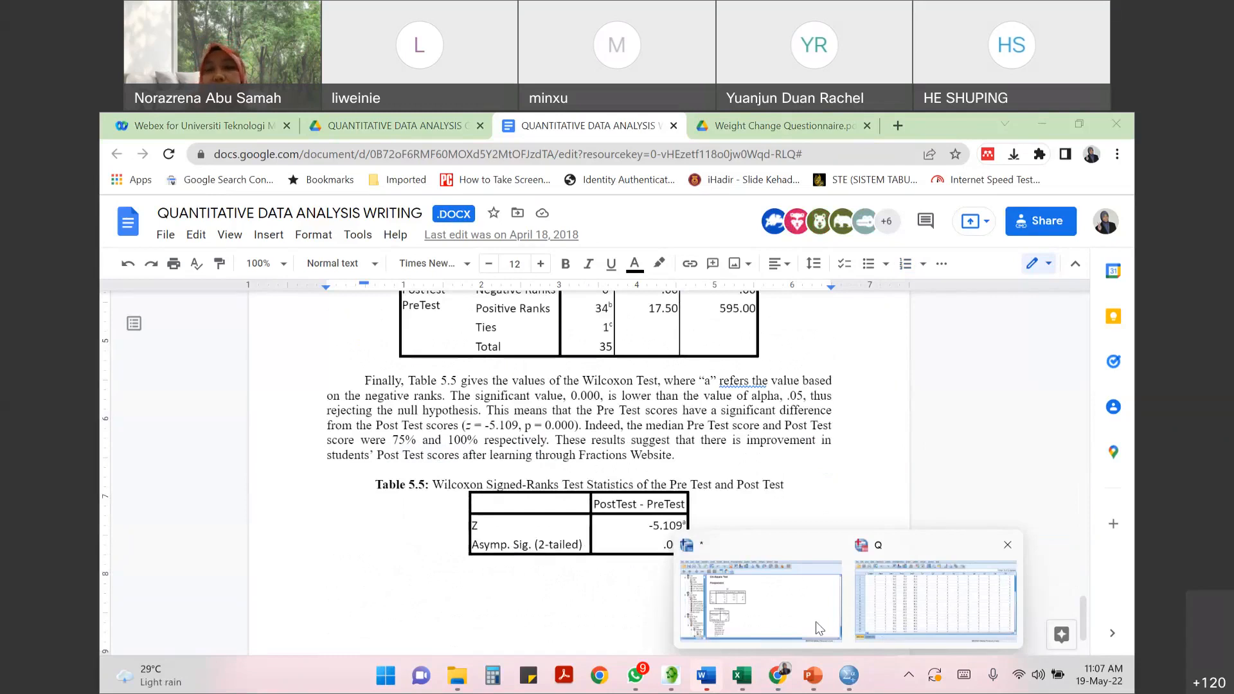
left_click(915, 612)
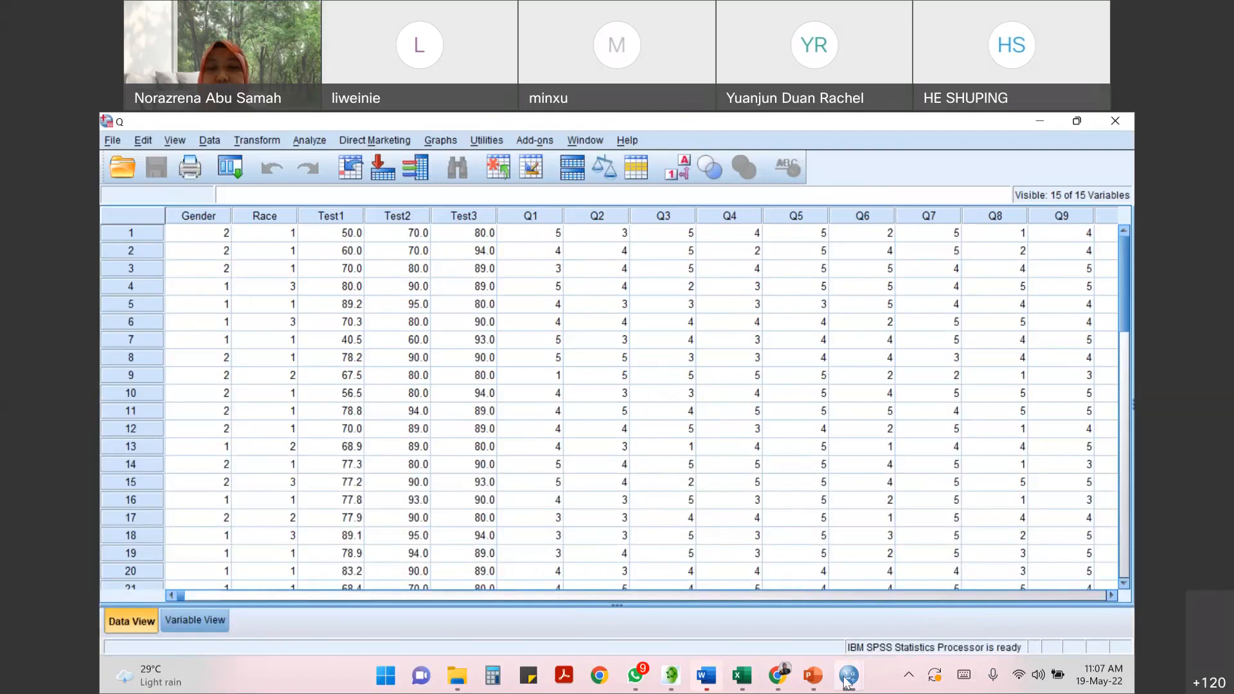
left_click(813, 675)
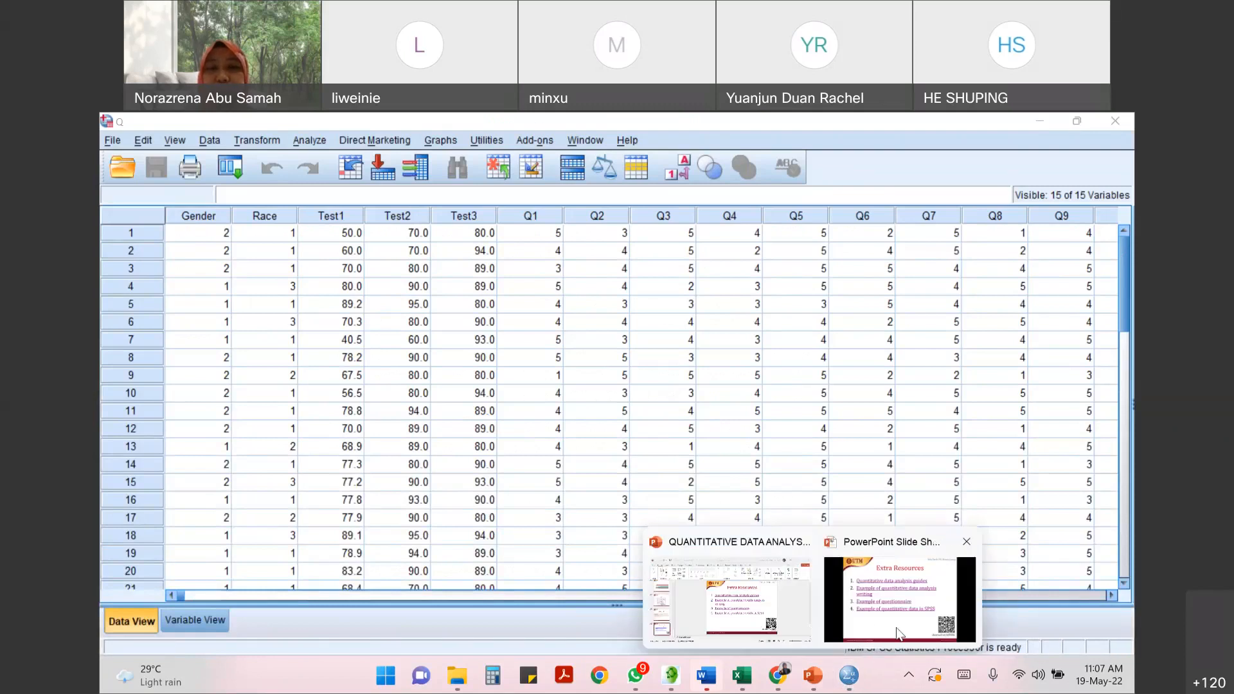
left_click(898, 634)
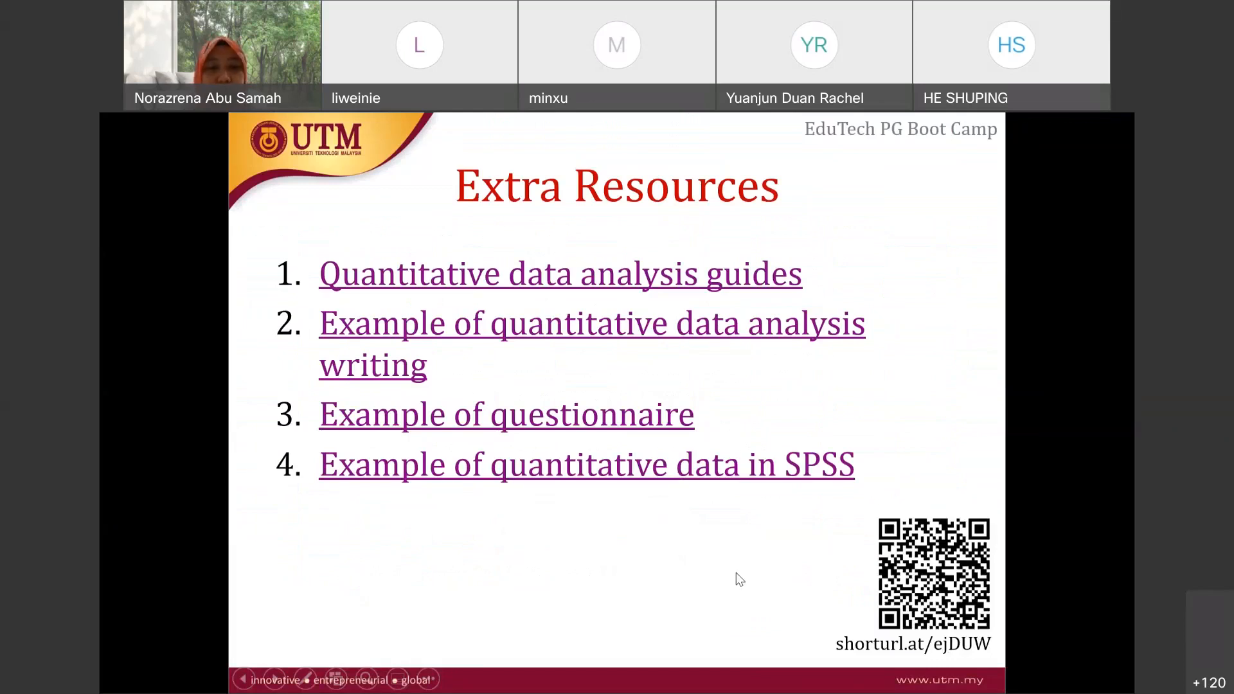
key("Escape")
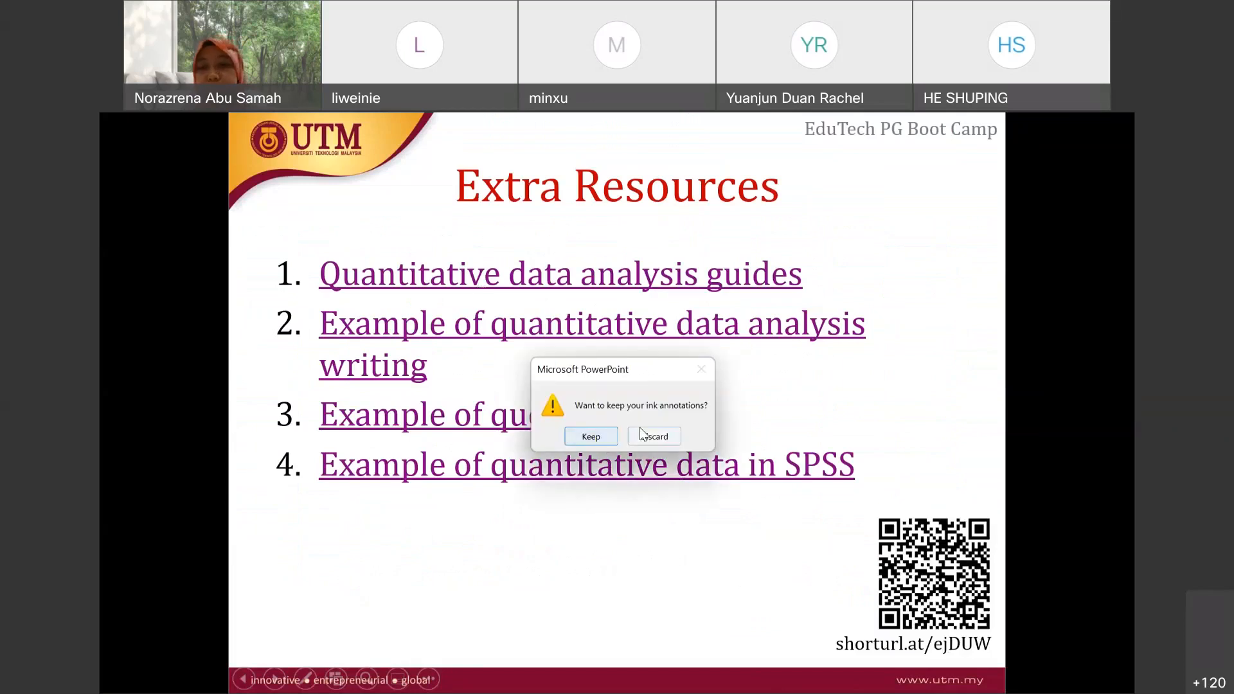
left_click(654, 436)
- Switch to the SPSS dataset Q and look over its variable definitions and its data records
mouse_move(848, 675)
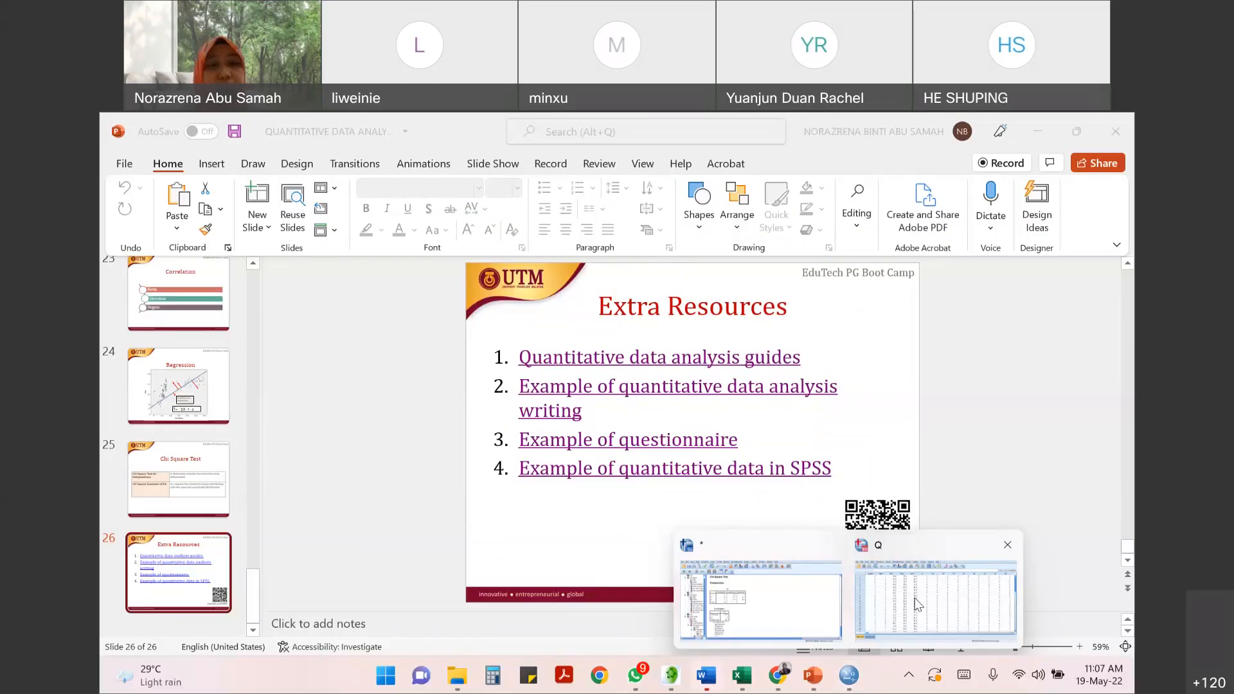
left_click(919, 604)
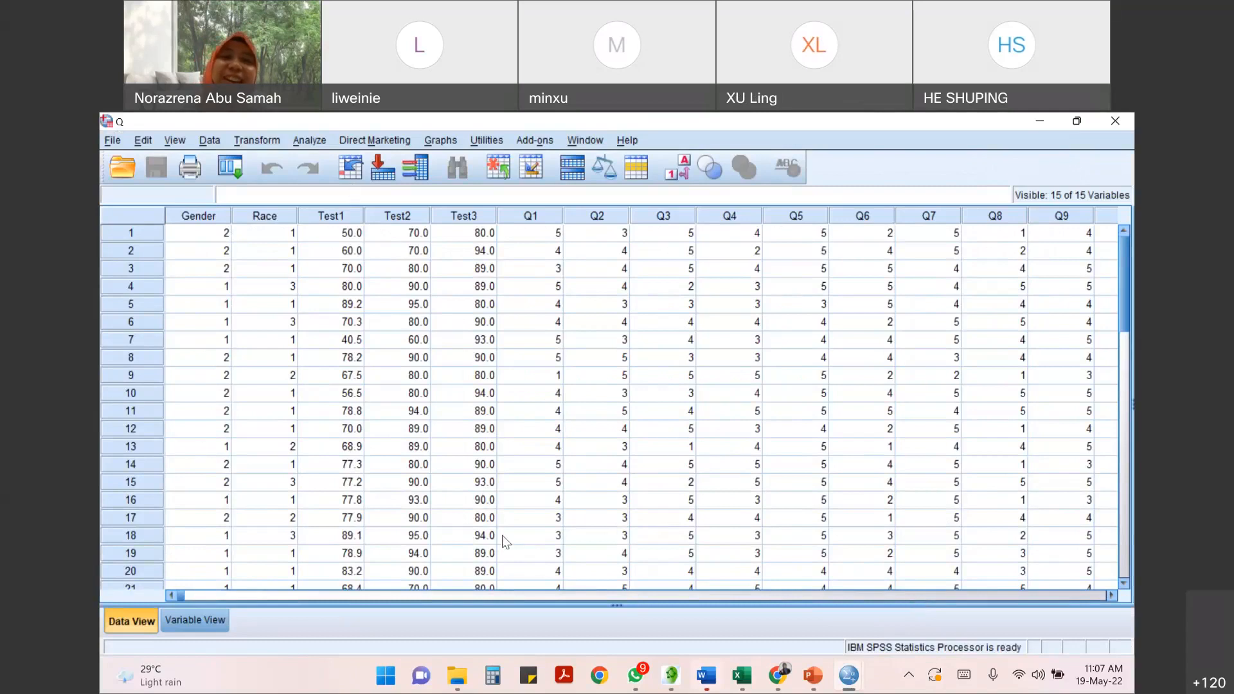
left_click(376, 139)
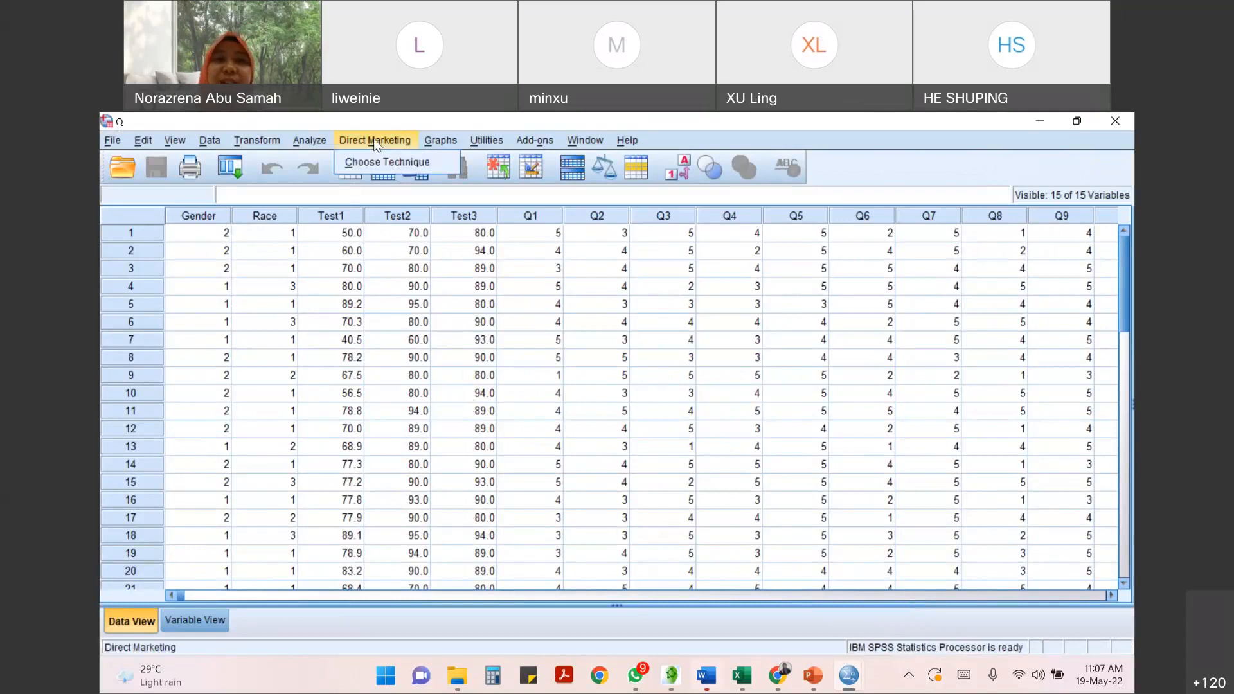
left_click(304, 141)
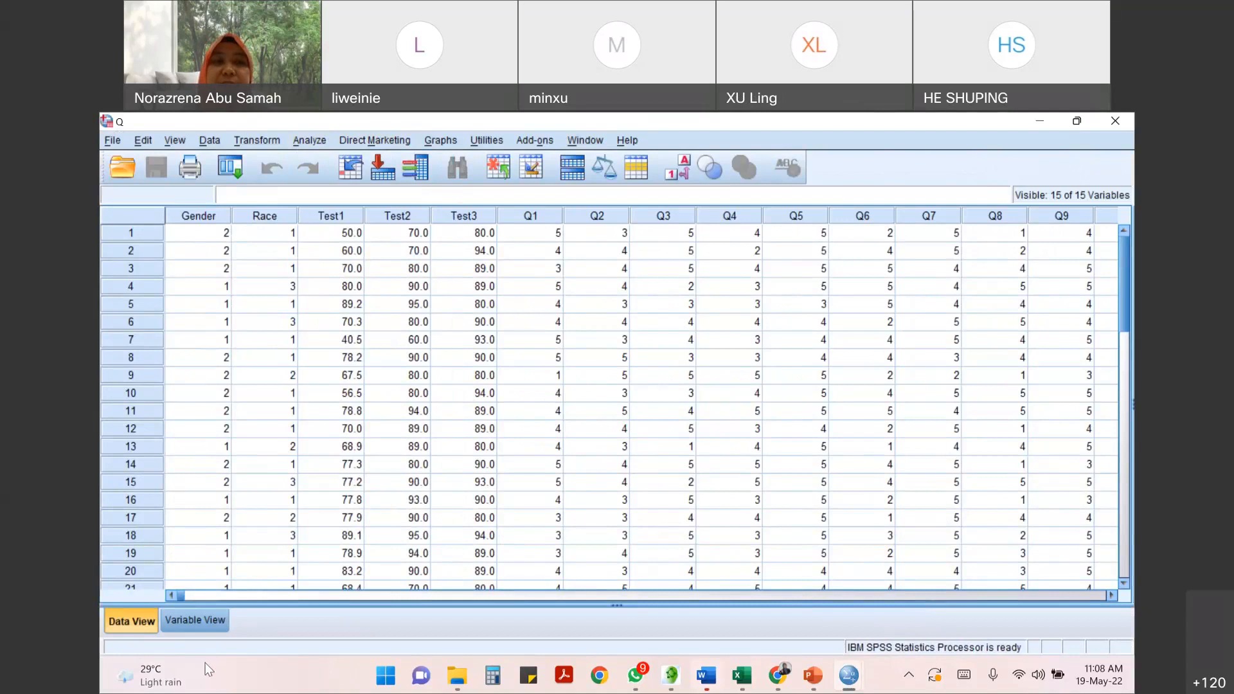
left_click(190, 621)
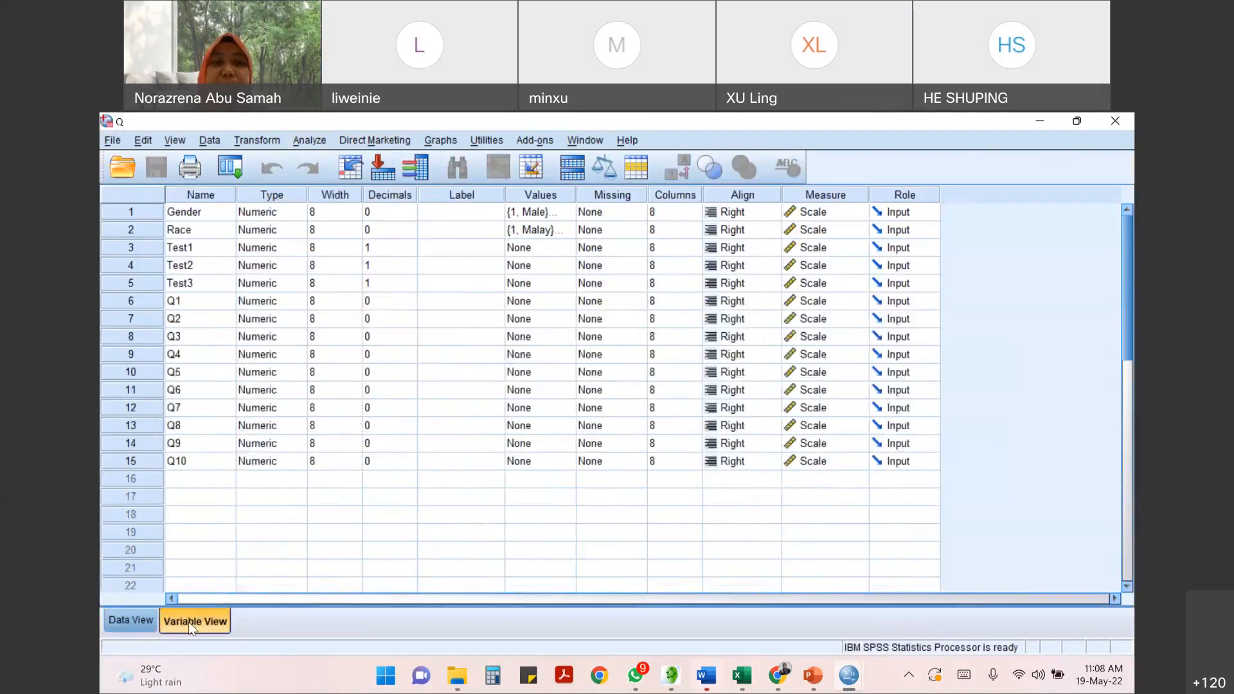
left_click(131, 622)
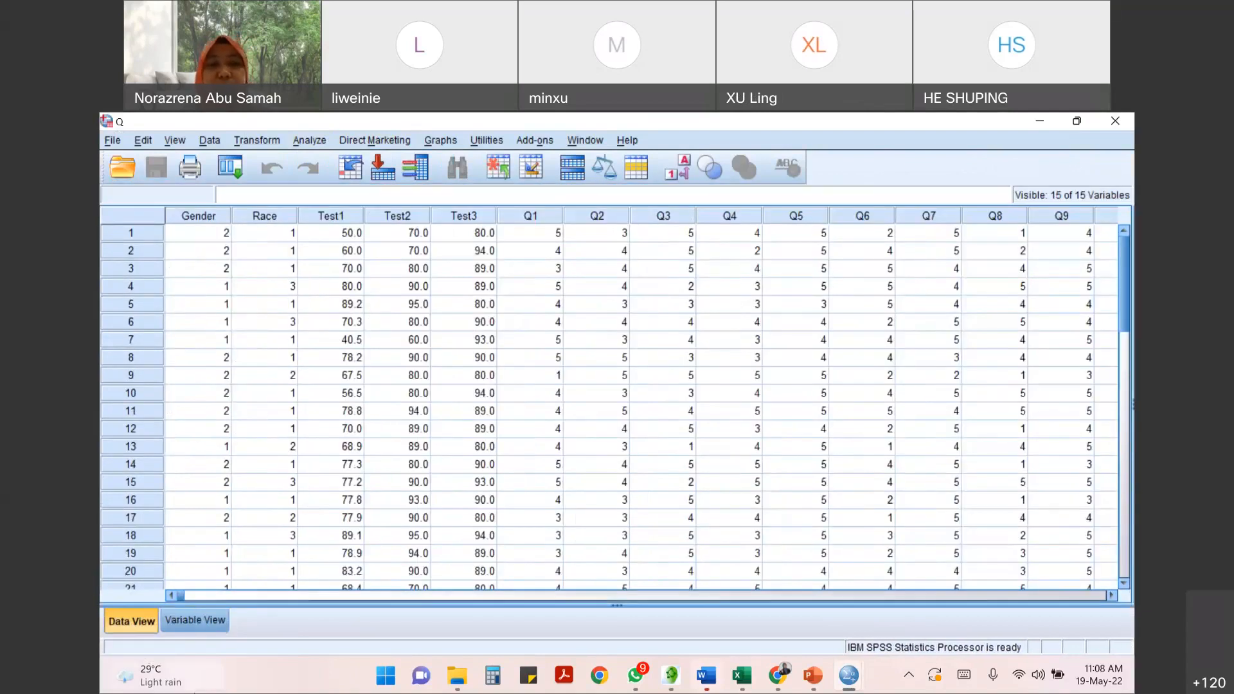
- Give the variable Test1 the label "Test June" in the variable definitions
left_click(202, 619)
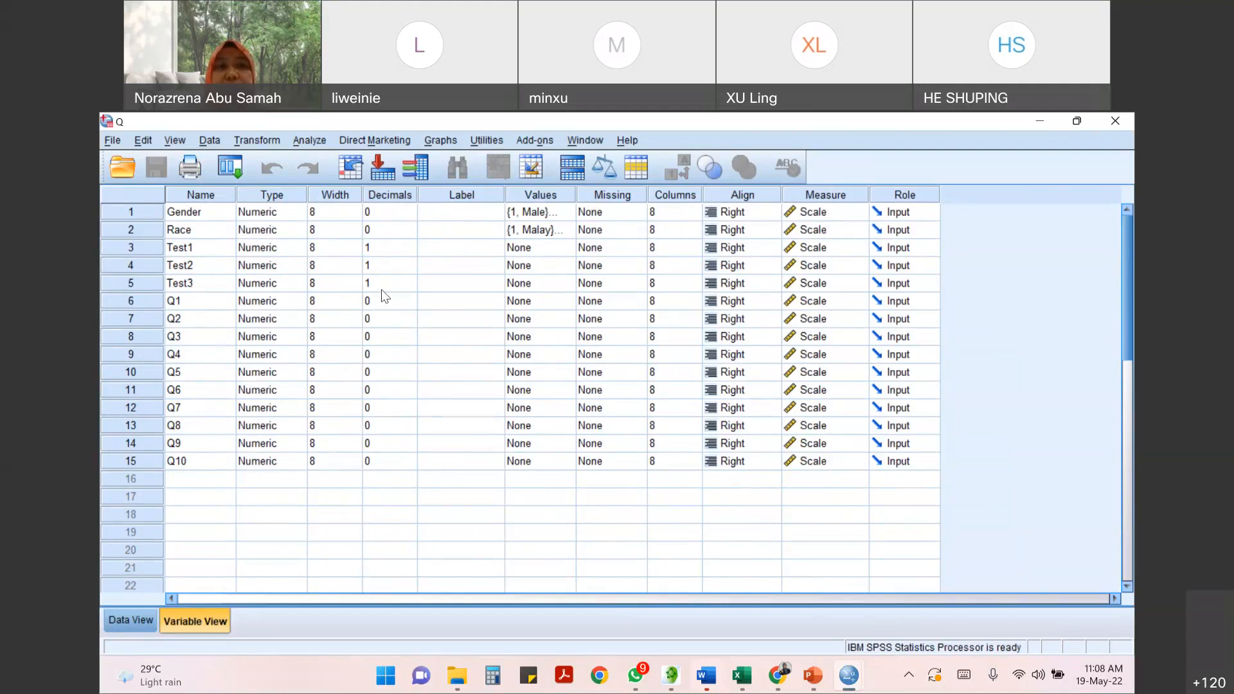
left_click(186, 251)
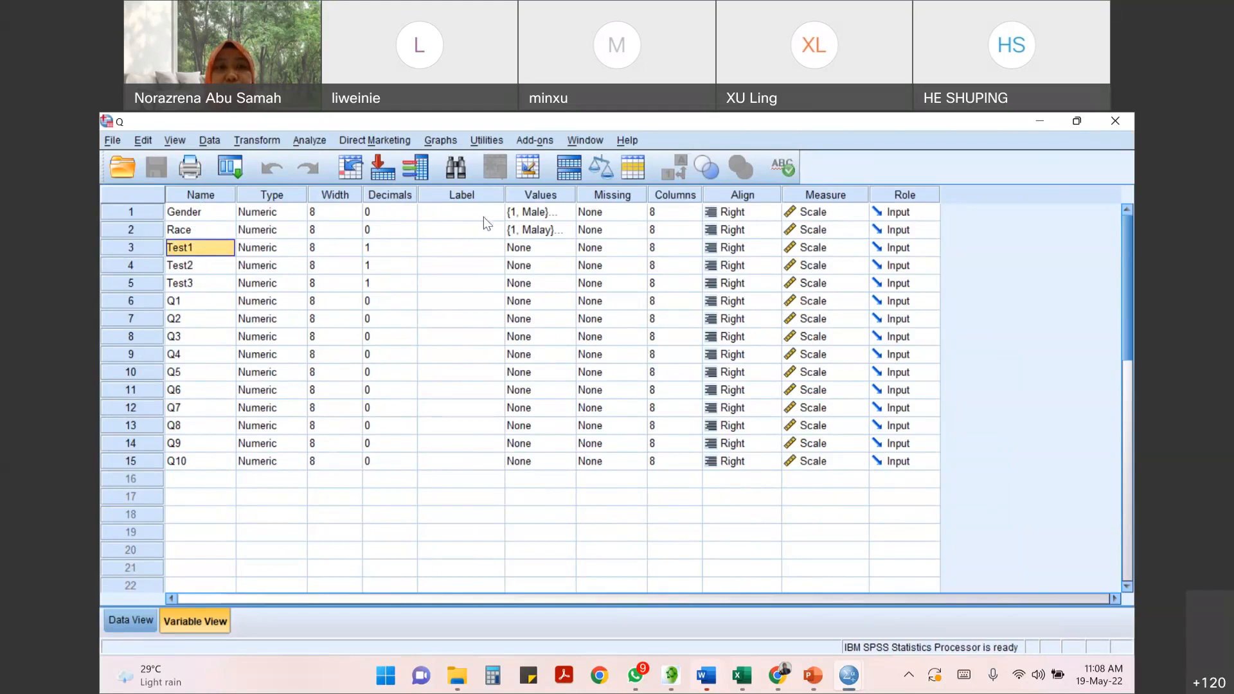
left_click(471, 252)
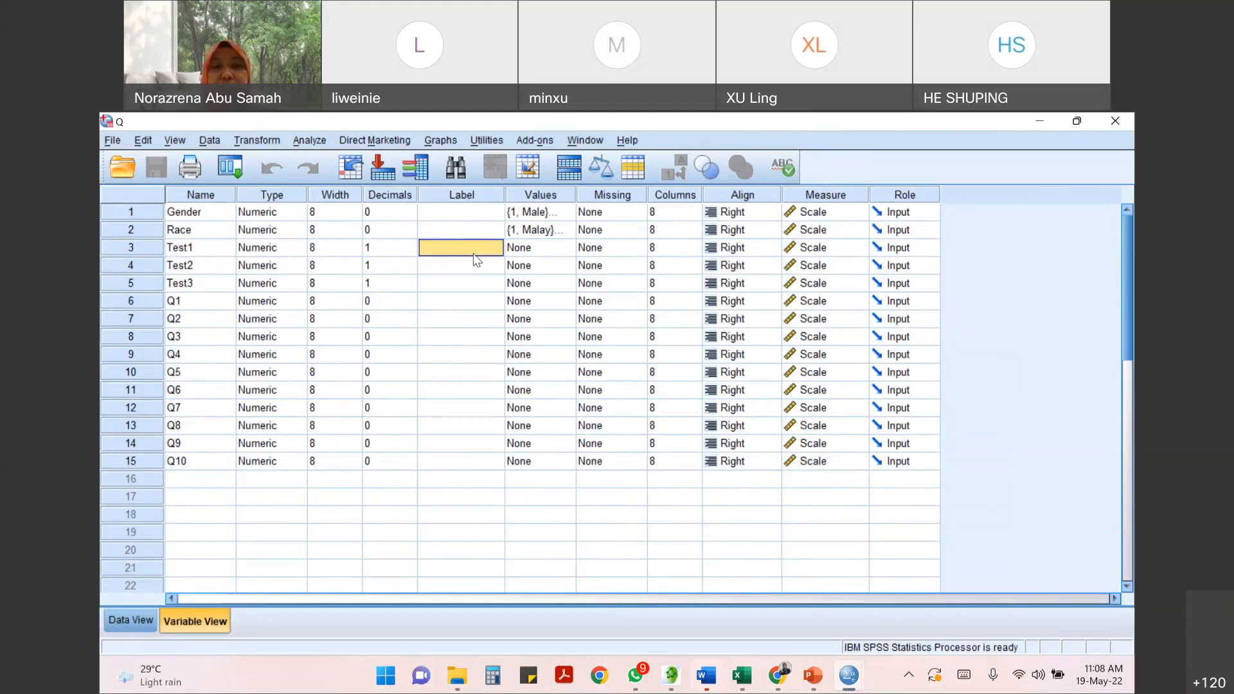
left_click(474, 253)
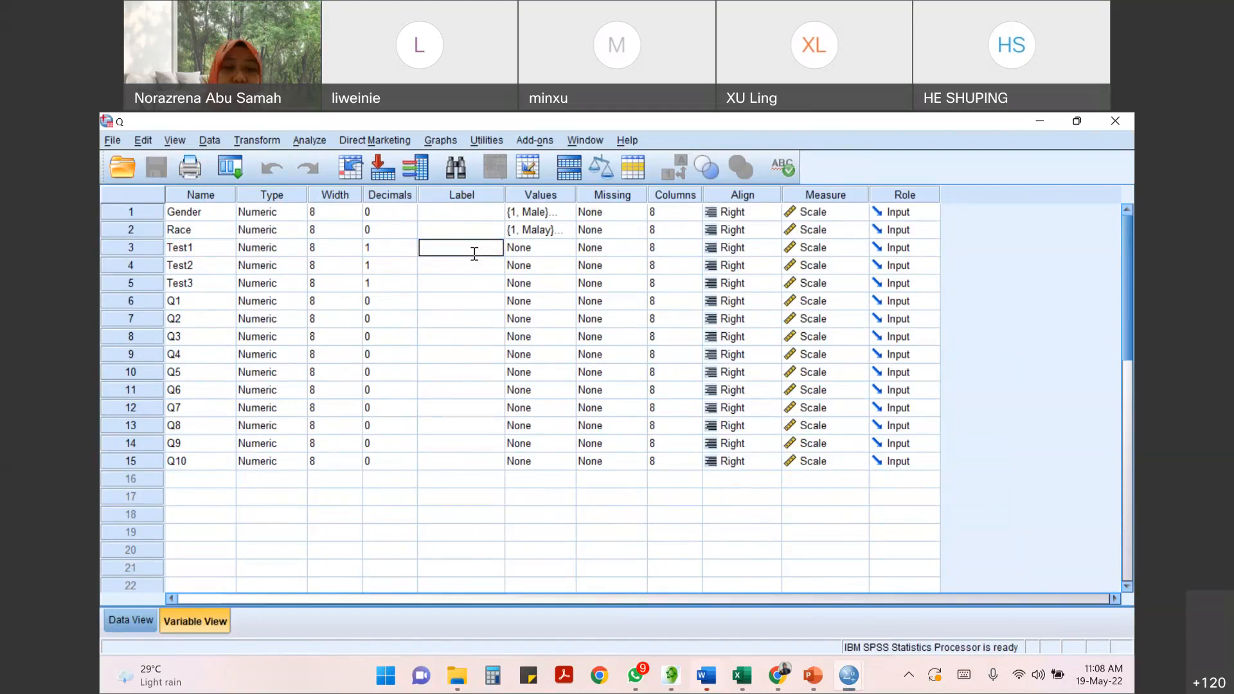
type("T")
key("Caps_Lock")
type("est June")
- Give the variable Test2 the label "Test July"
left_click(472, 266)
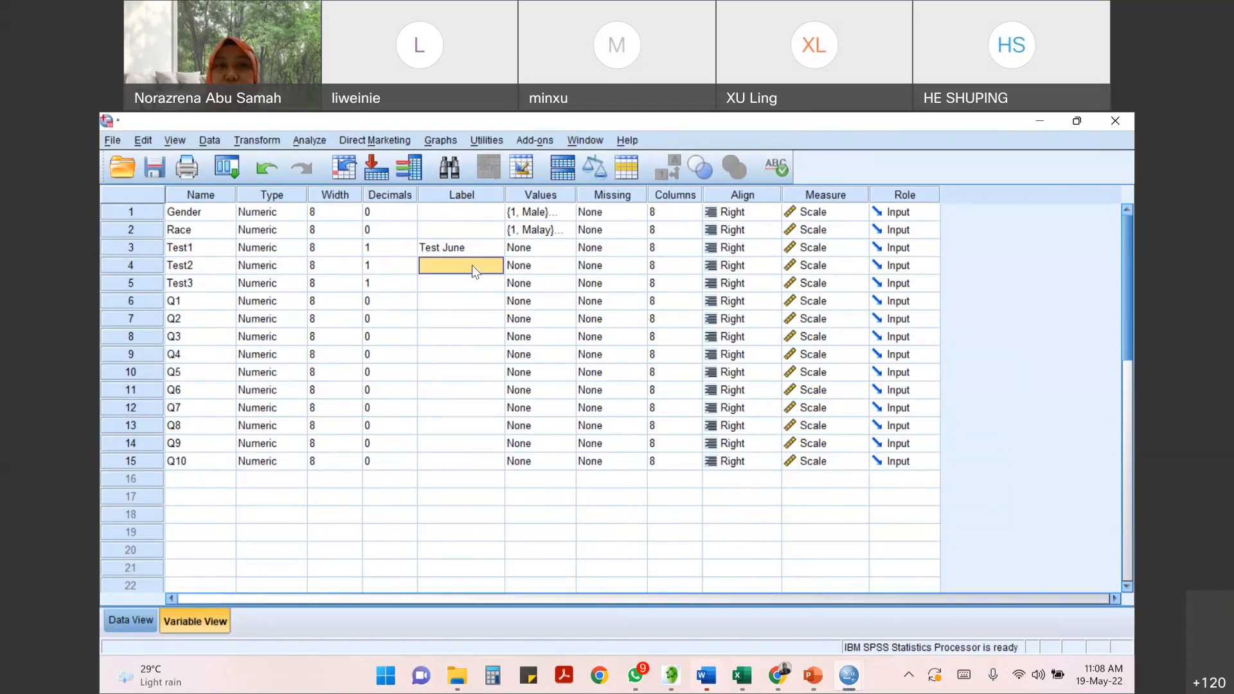
left_click(471, 268)
type("T")
key("Caps_Lock")
type("est")
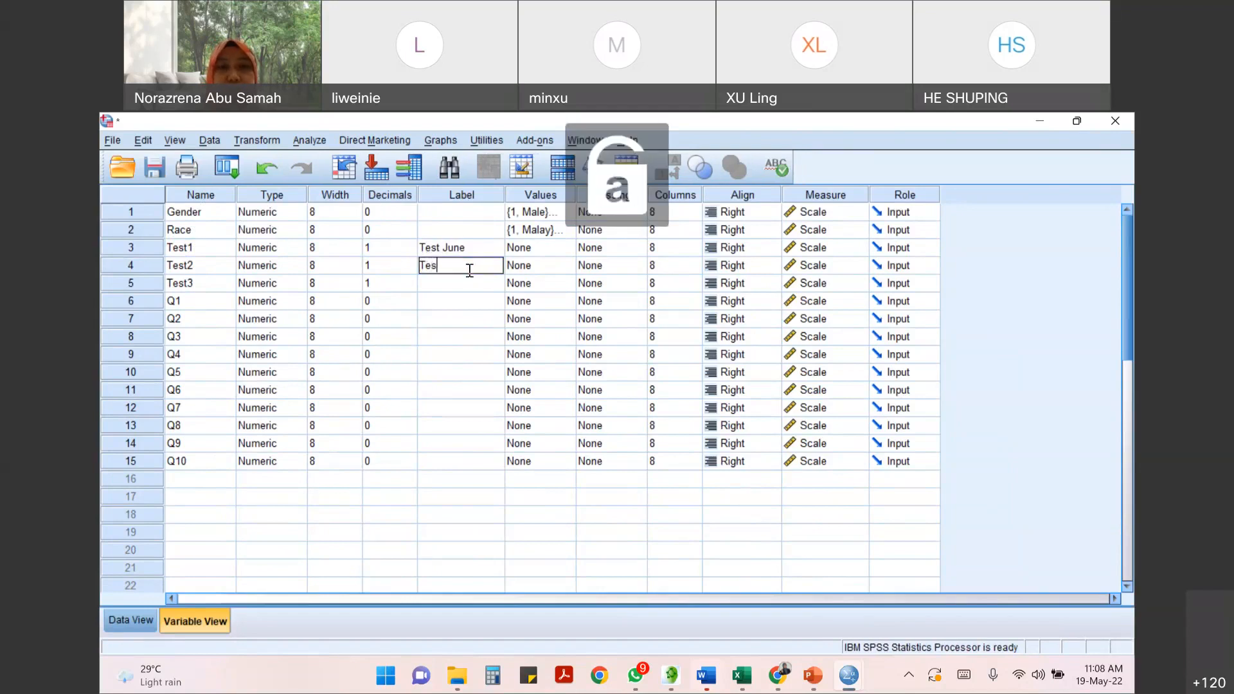
key("Caps_Lock")
type("J")
- Give the variable Test3 the label "Test August"
key("Caps_Lock")
type("uly")
left_click(442, 282)
left_click(439, 283)
key("Caps_Lock")
type("T")
key("Caps_Lock")
type("est")
key("Caps_Lock")
type("A")
key("Caps_Lock")
type("ugust")
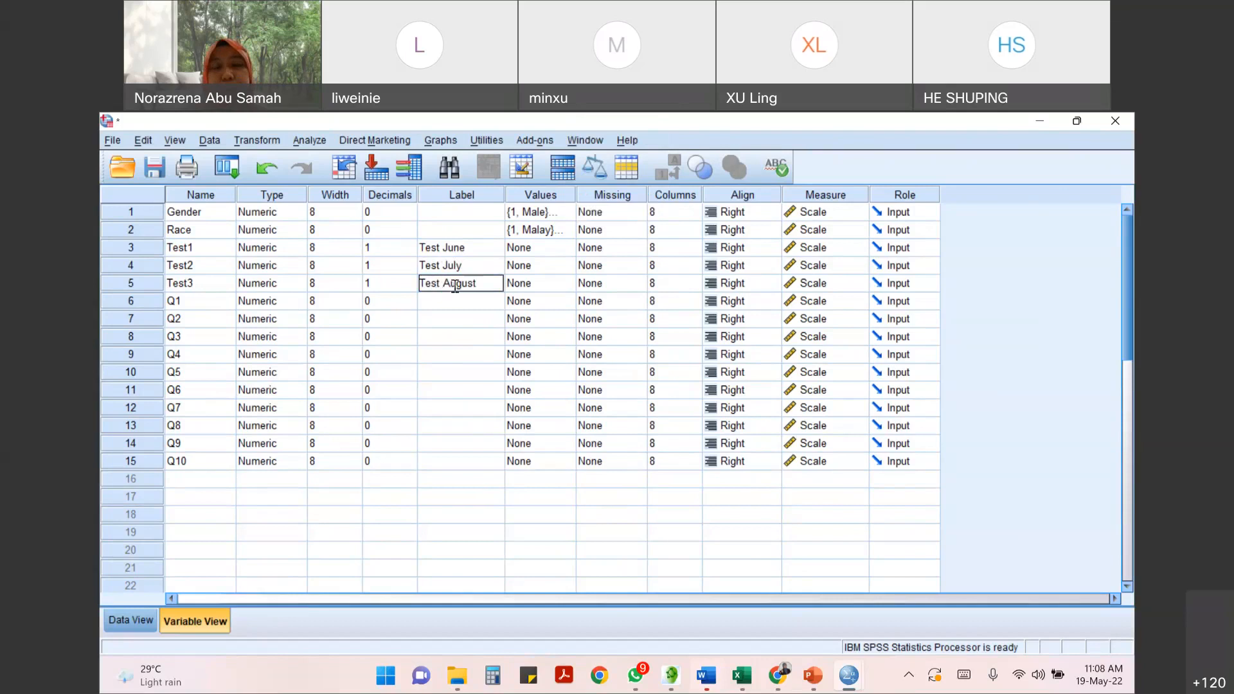
key("Return")
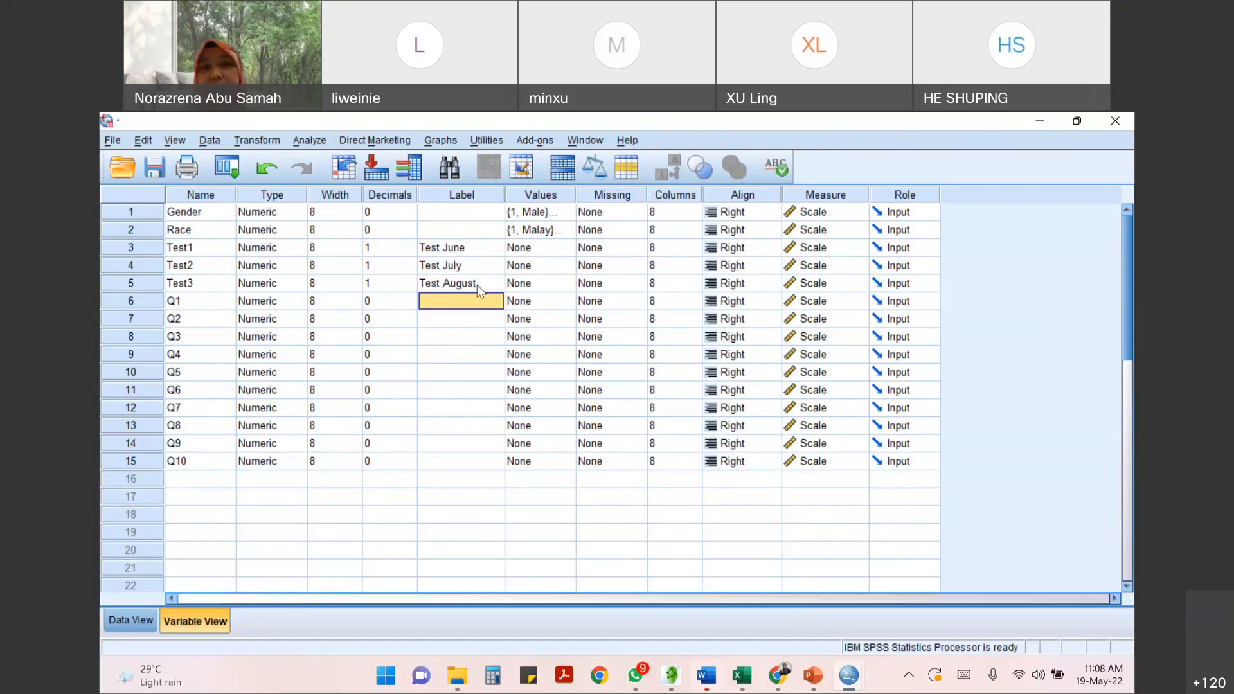
- Inspect the value labels defined for Gender and close them without making changes
left_click(489, 252)
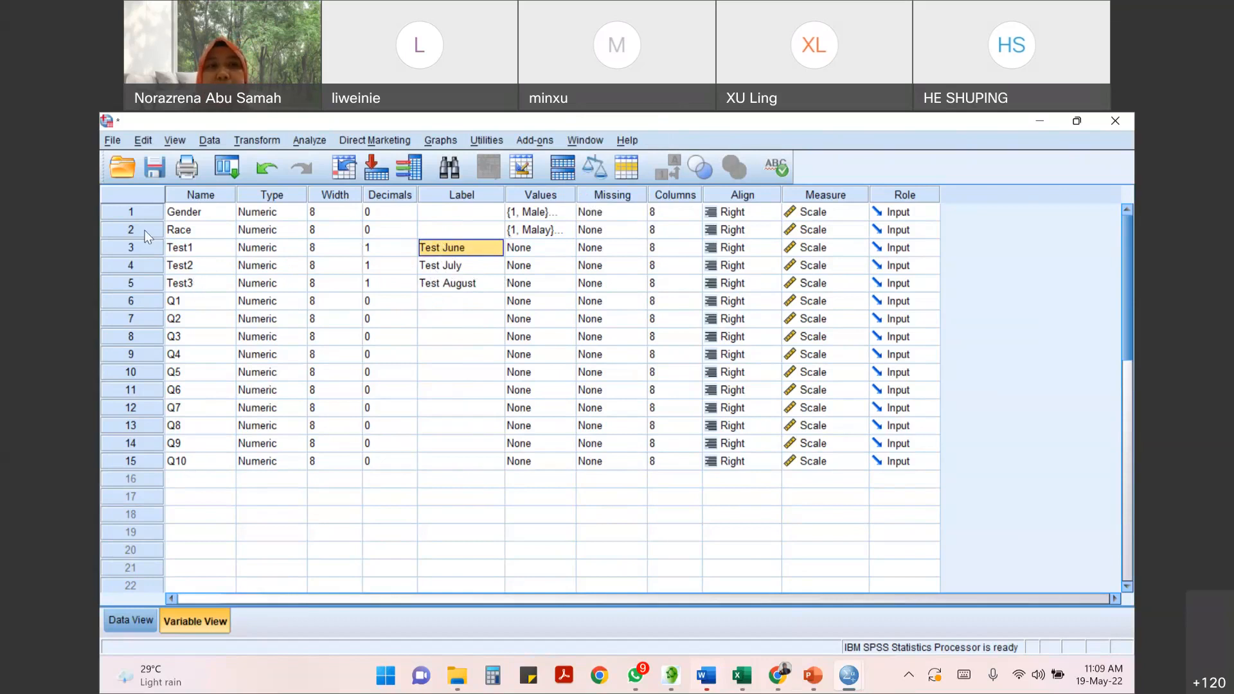
left_click(195, 215)
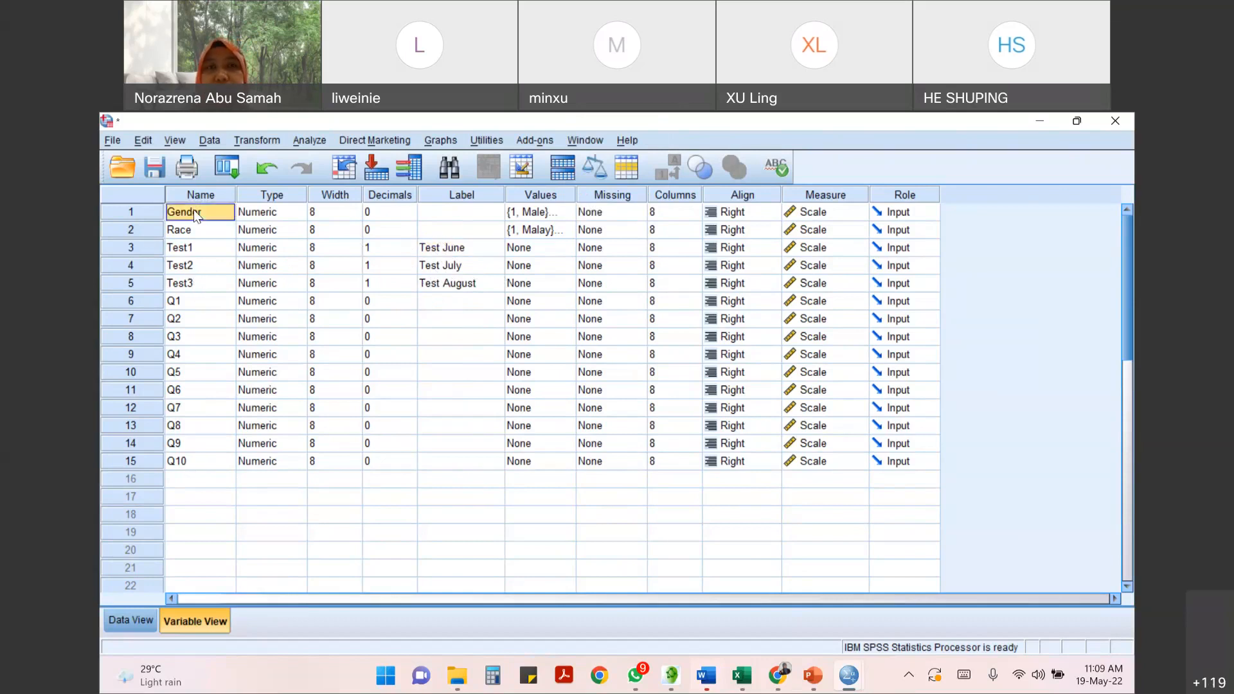
left_click(522, 217)
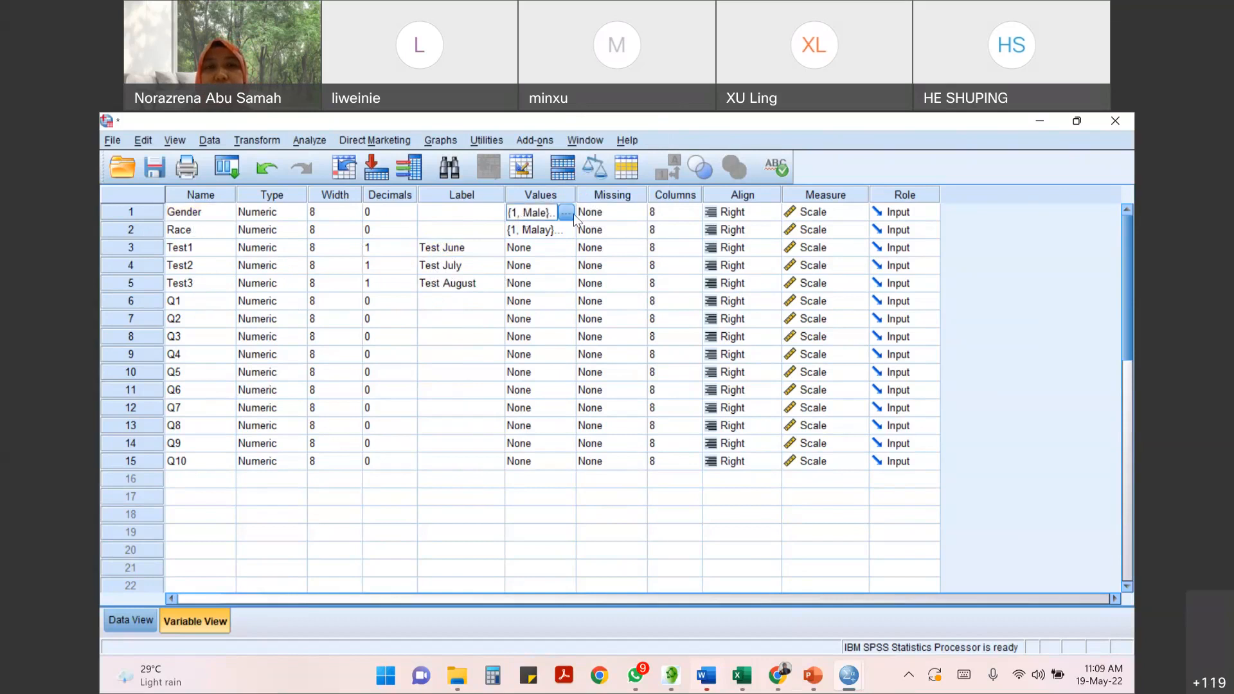
left_click(567, 215)
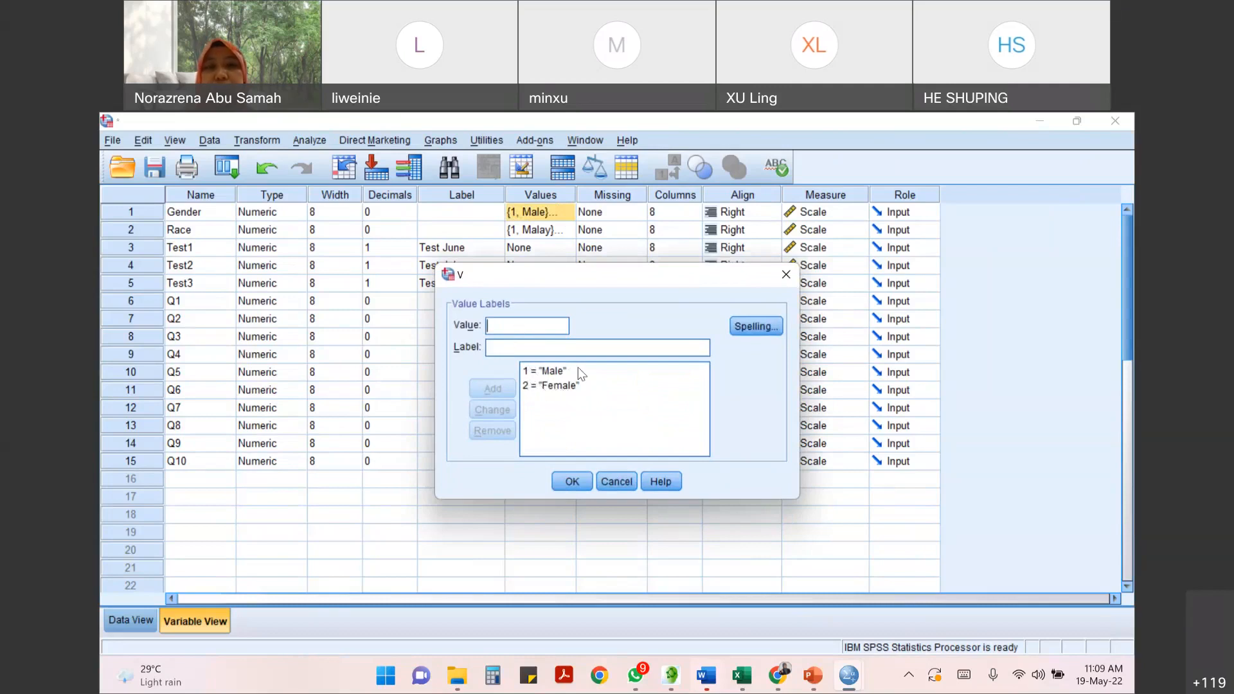
left_click(504, 347)
left_click(551, 326)
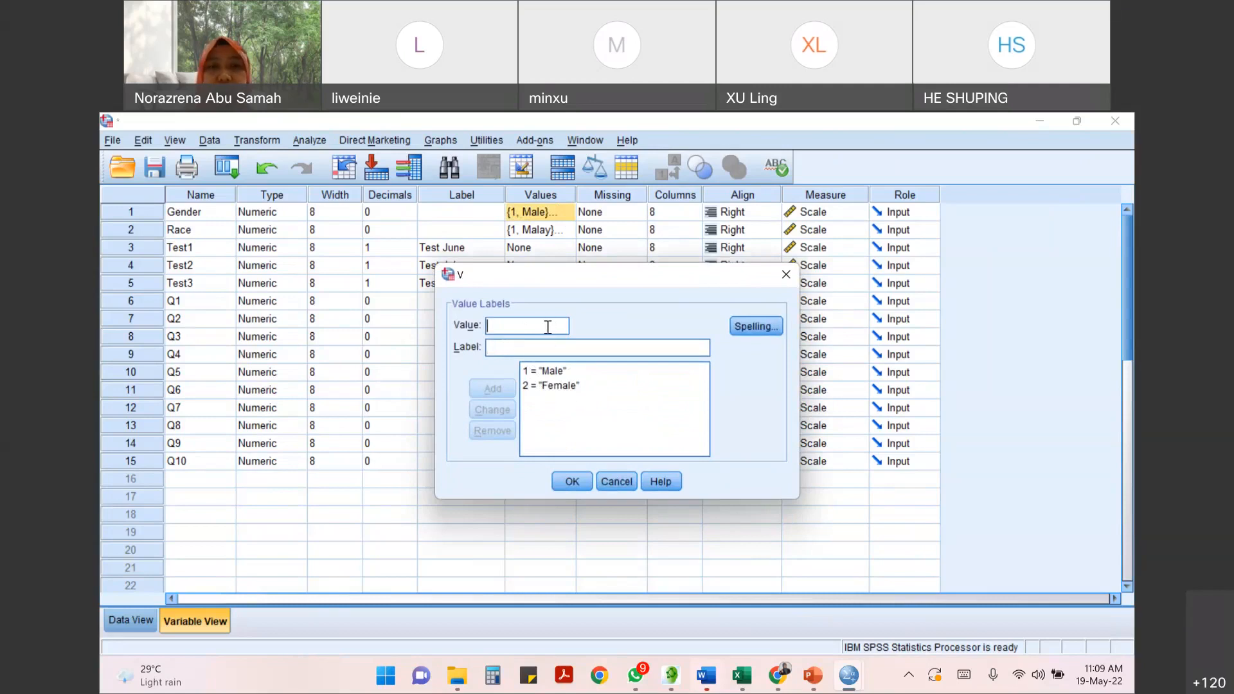
left_click(506, 348)
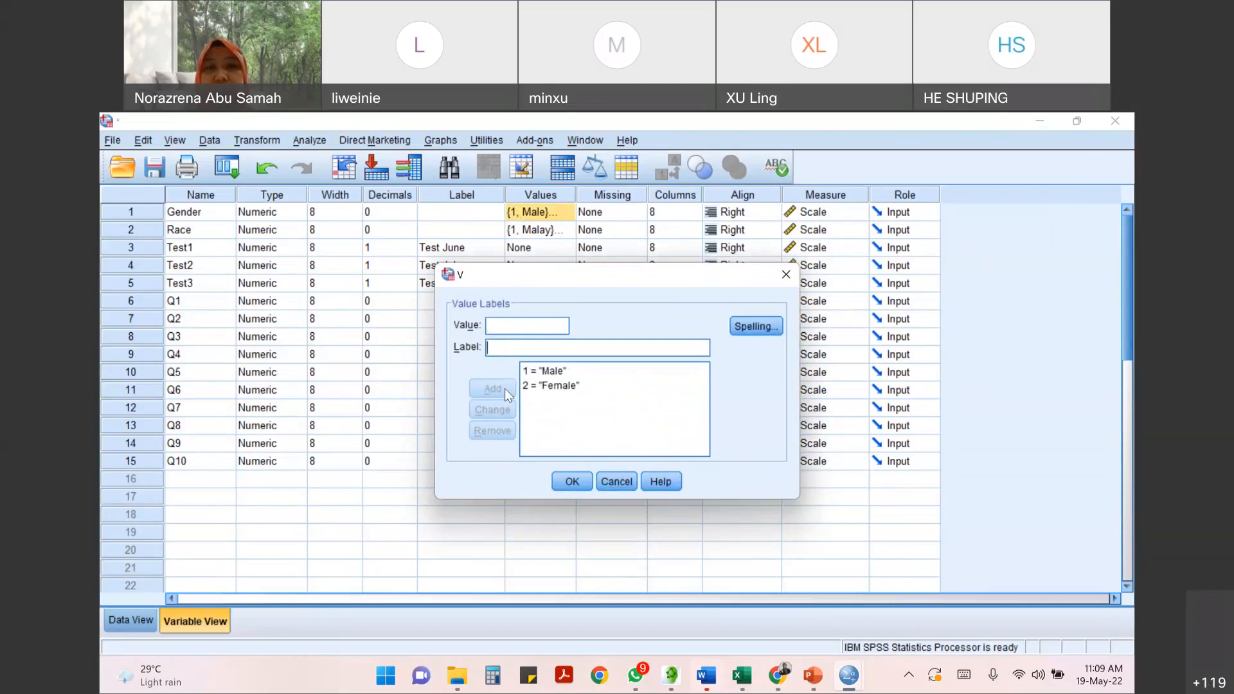
left_click(607, 477)
- Inspect the value labels defined for Race and close them without making changes
left_click(568, 233)
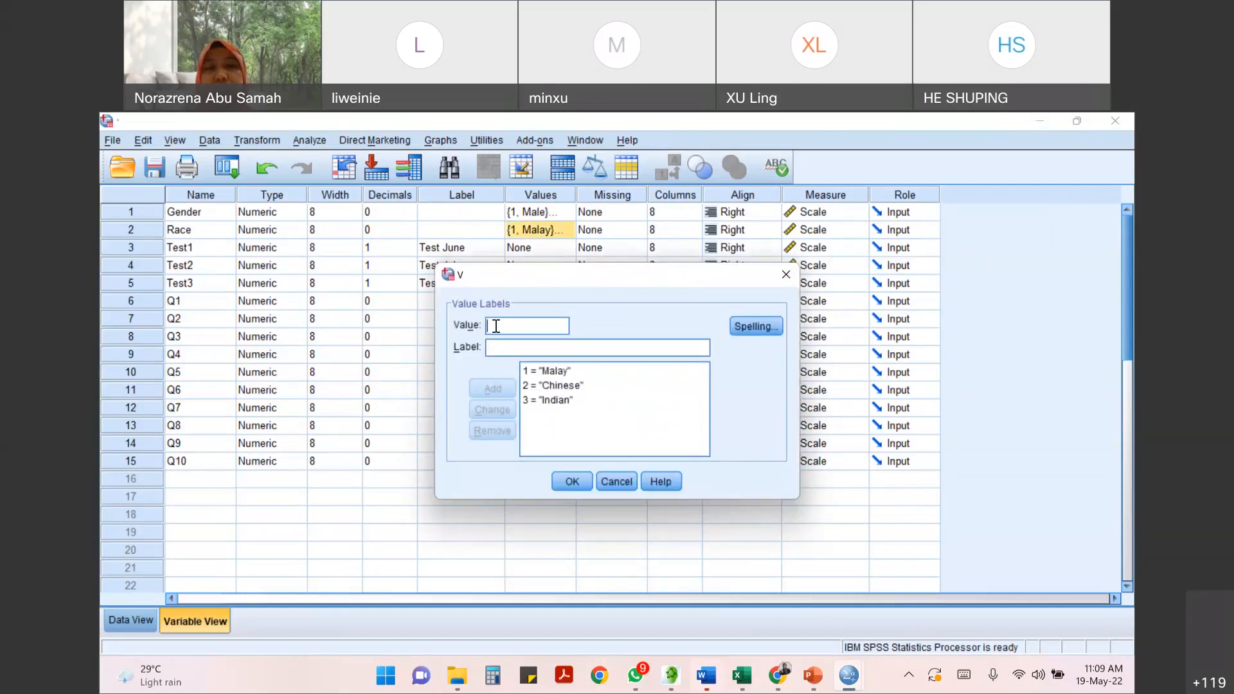
left_click(507, 350)
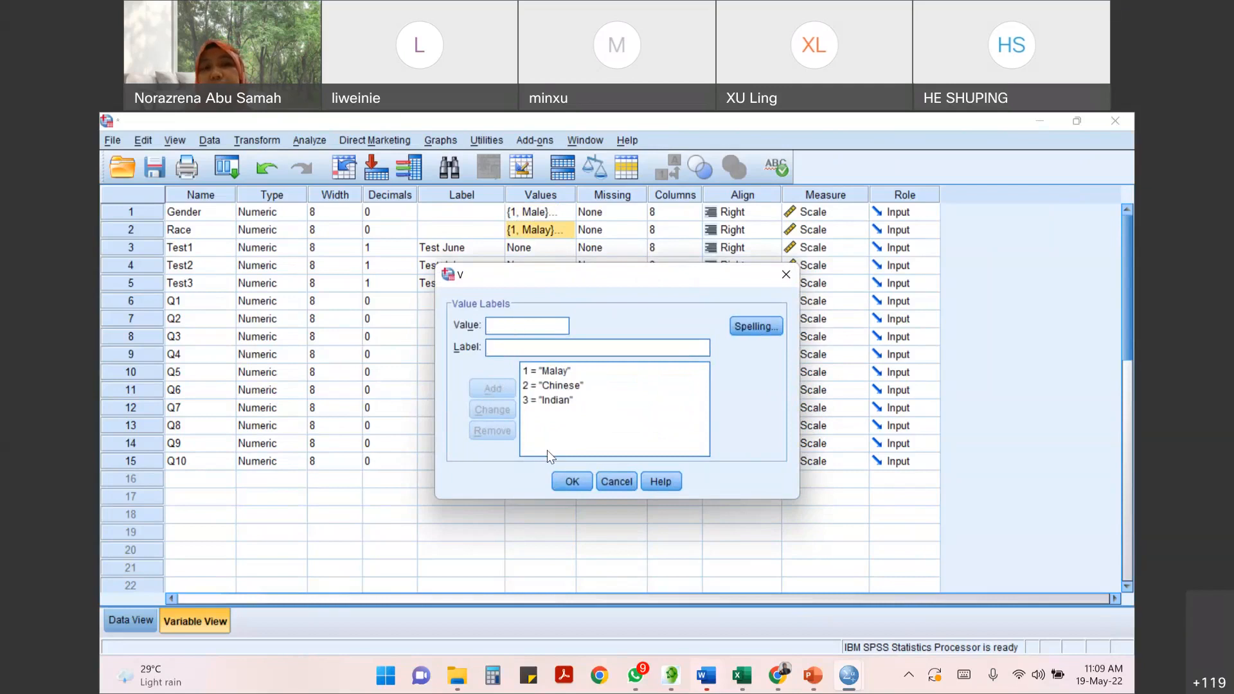
left_click(617, 482)
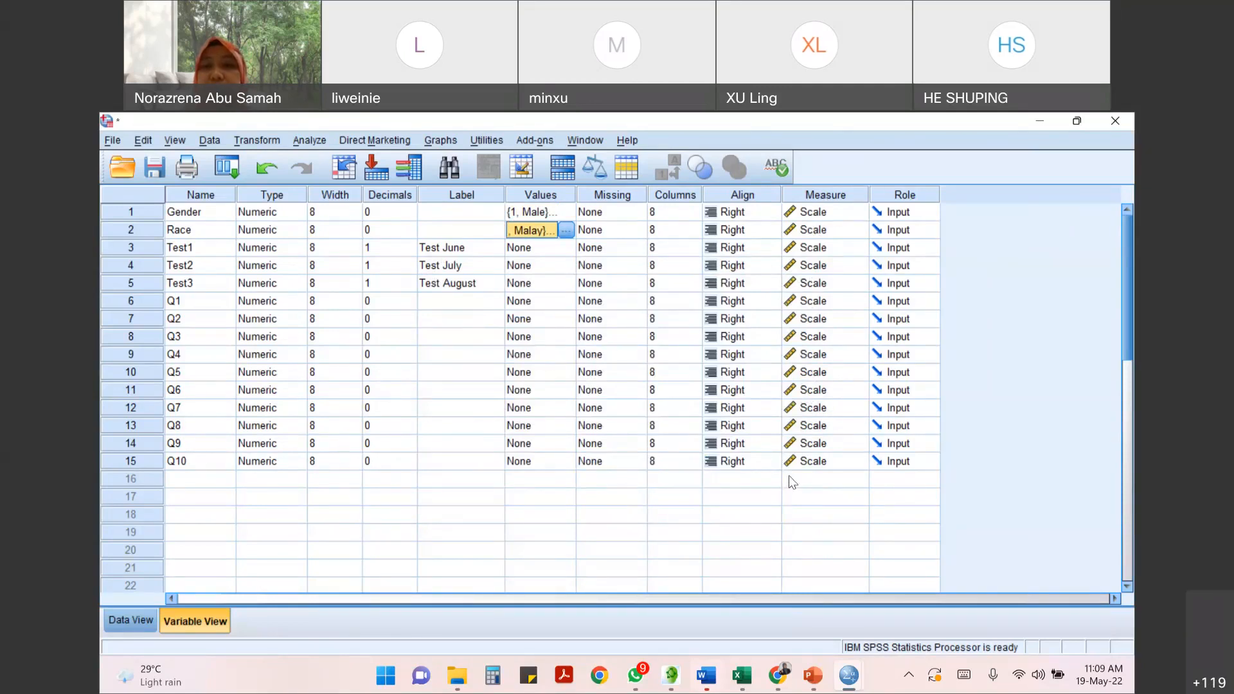
- View the measurement level options for Gender without changing the level, and return to the data records
left_click(800, 215)
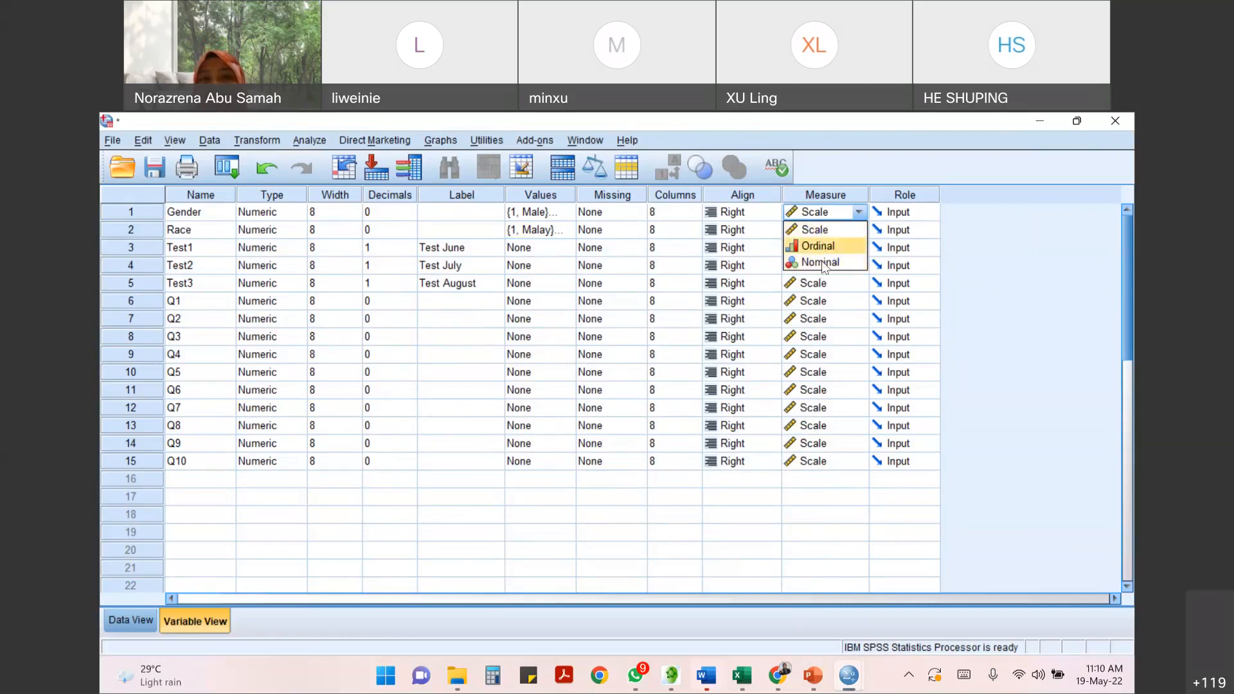
left_click(773, 498)
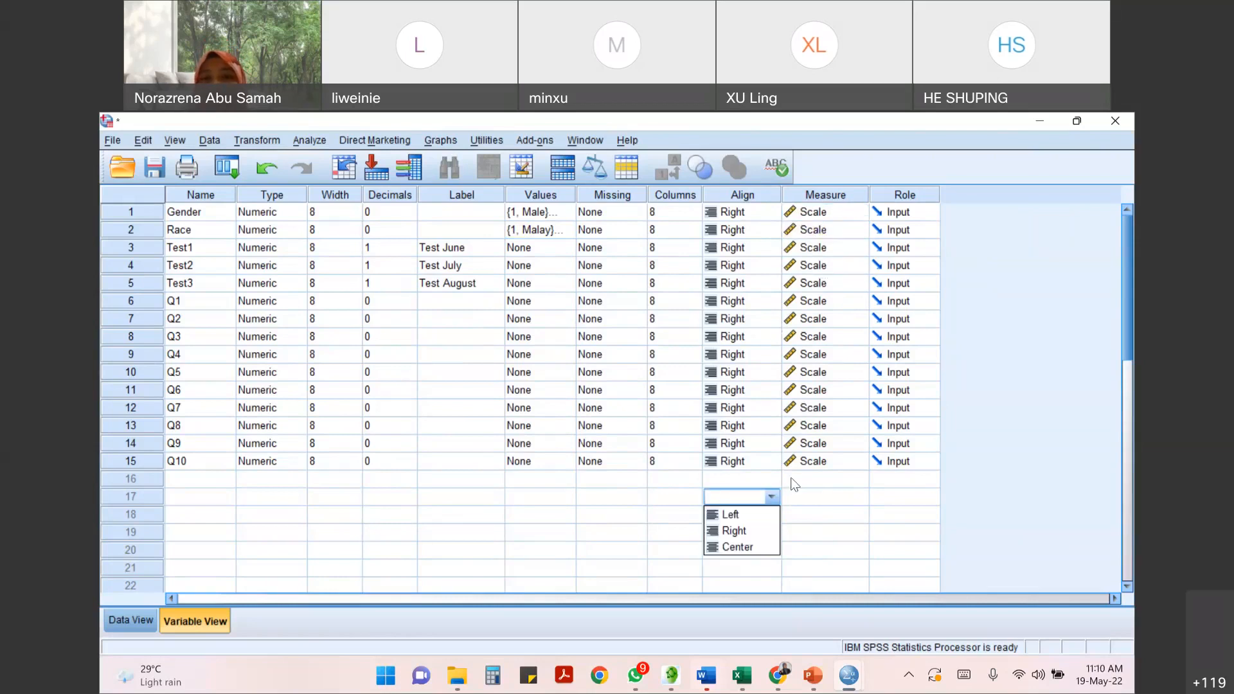
left_click(121, 622)
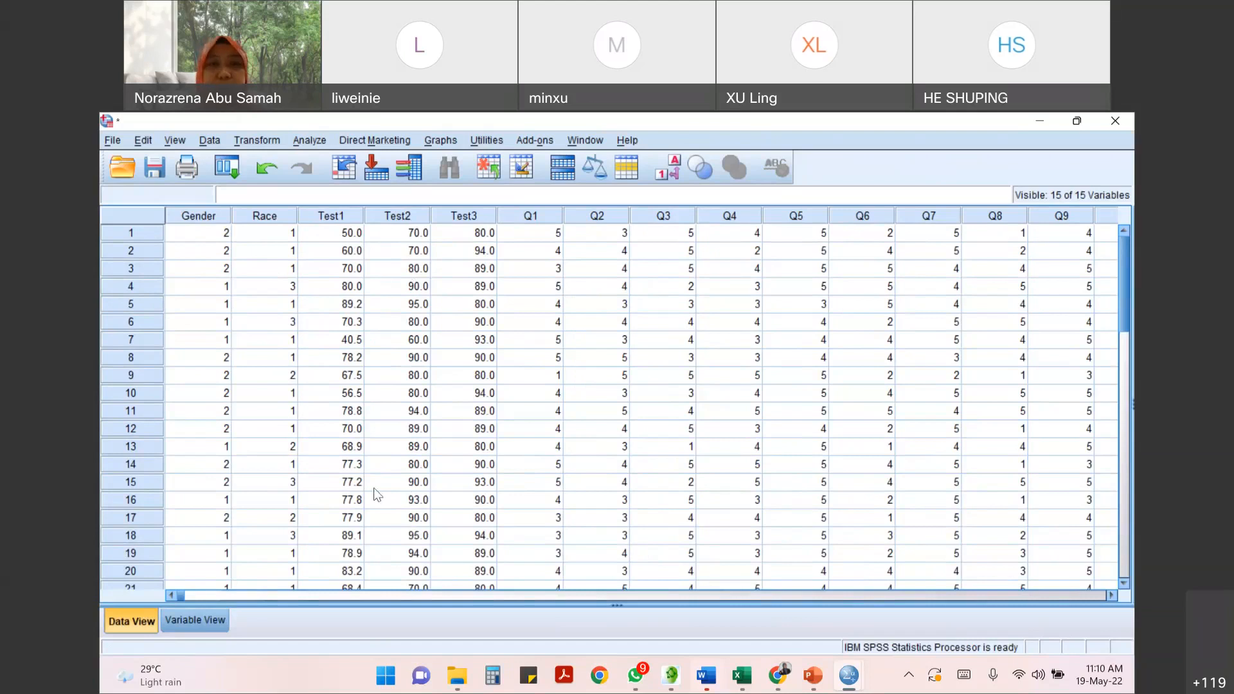
- Start an Explore analysis with Test June, Test July and Test August as the dependent variables
left_click(307, 140)
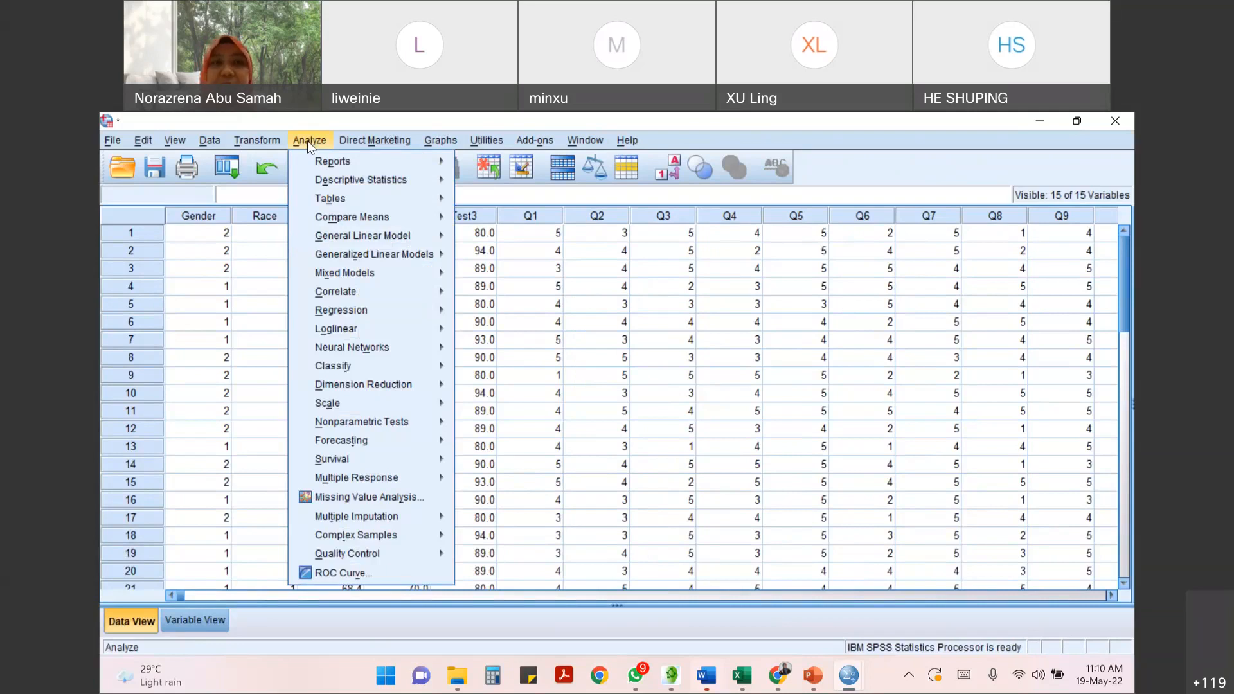
mouse_move(327, 185)
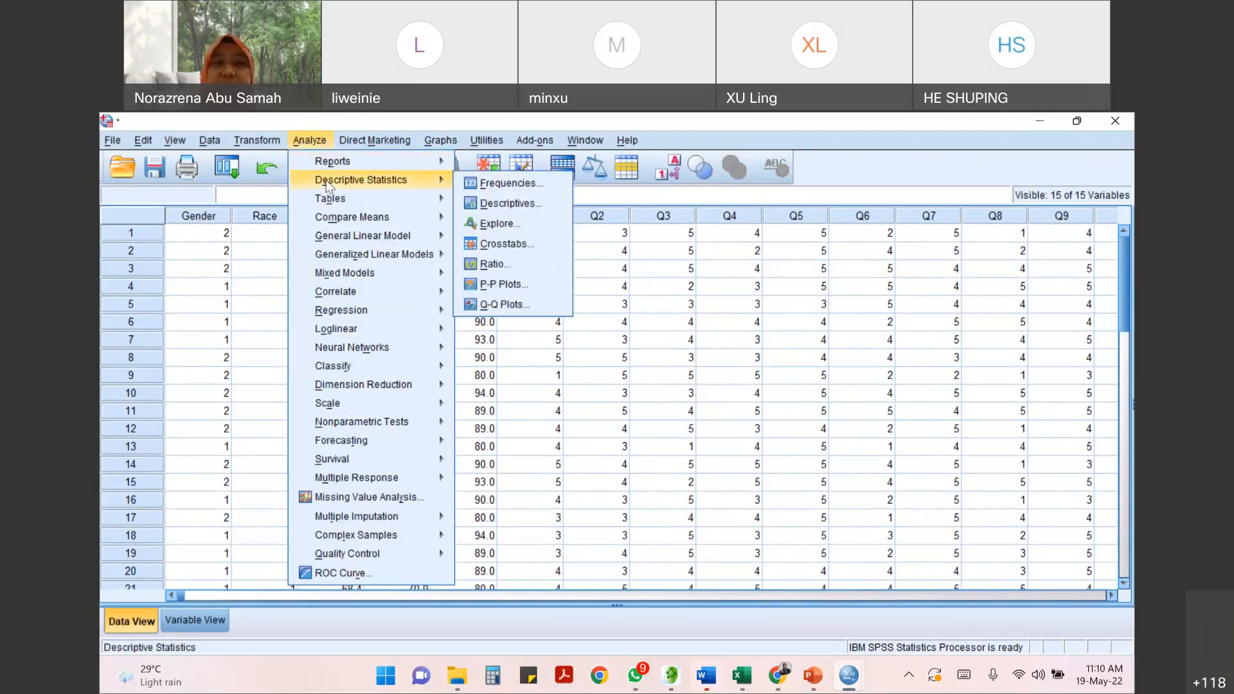
left_click(540, 230)
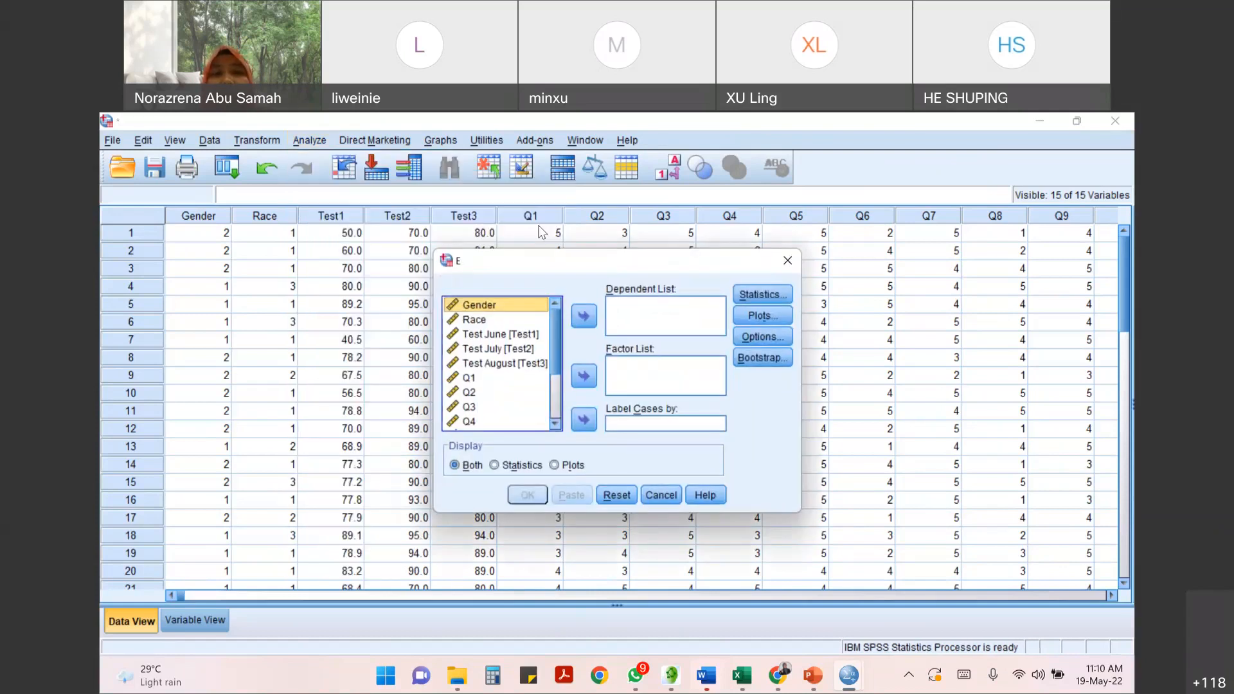
left_click(493, 308)
left_click(501, 324)
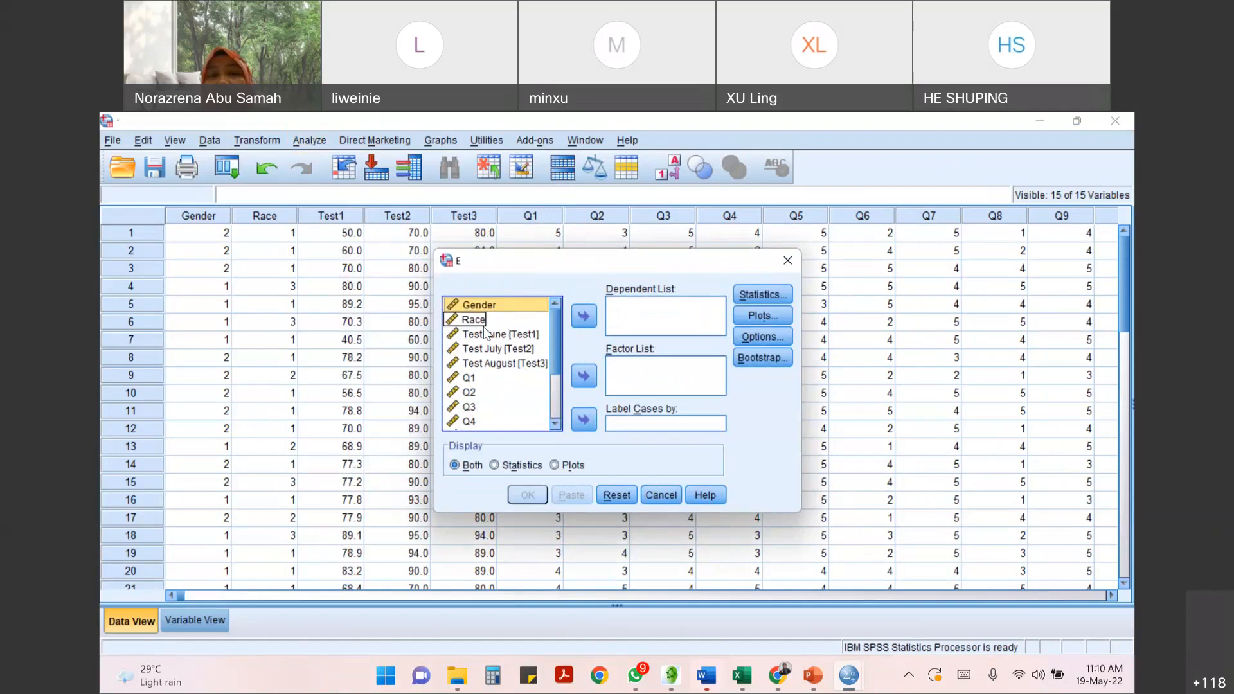
left_click(493, 336)
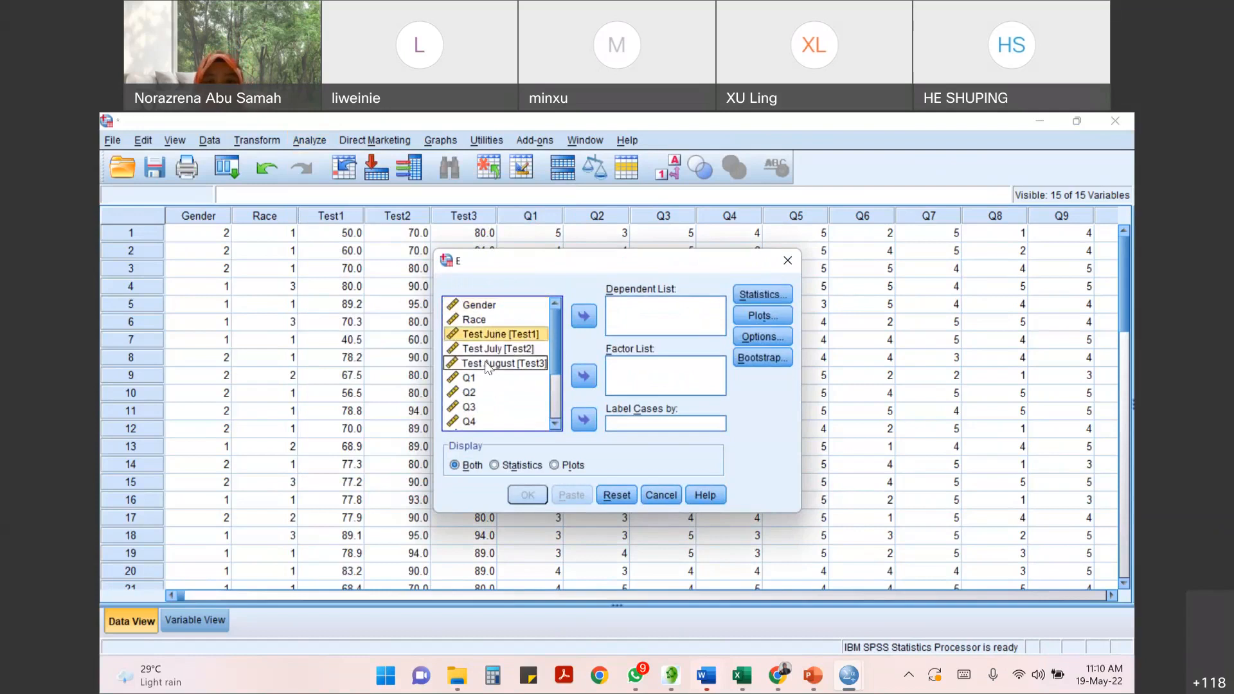
left_click(495, 349, "shift")
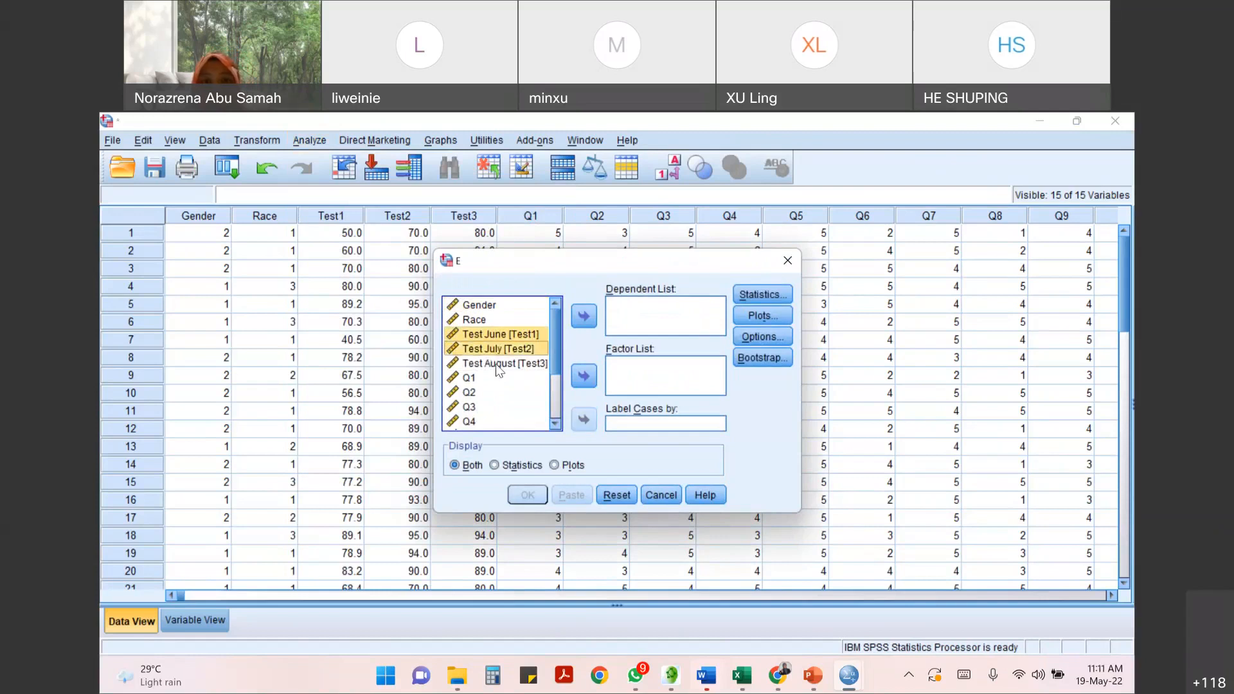
left_click(496, 364, "shift")
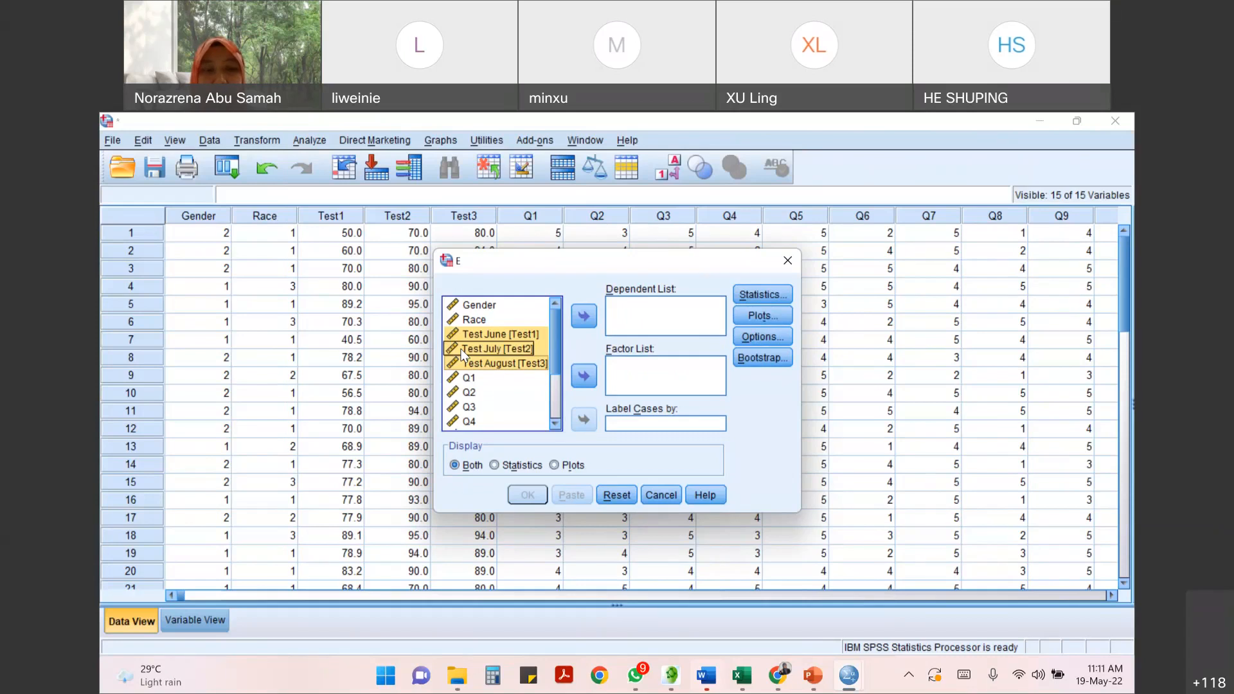
left_click(585, 316)
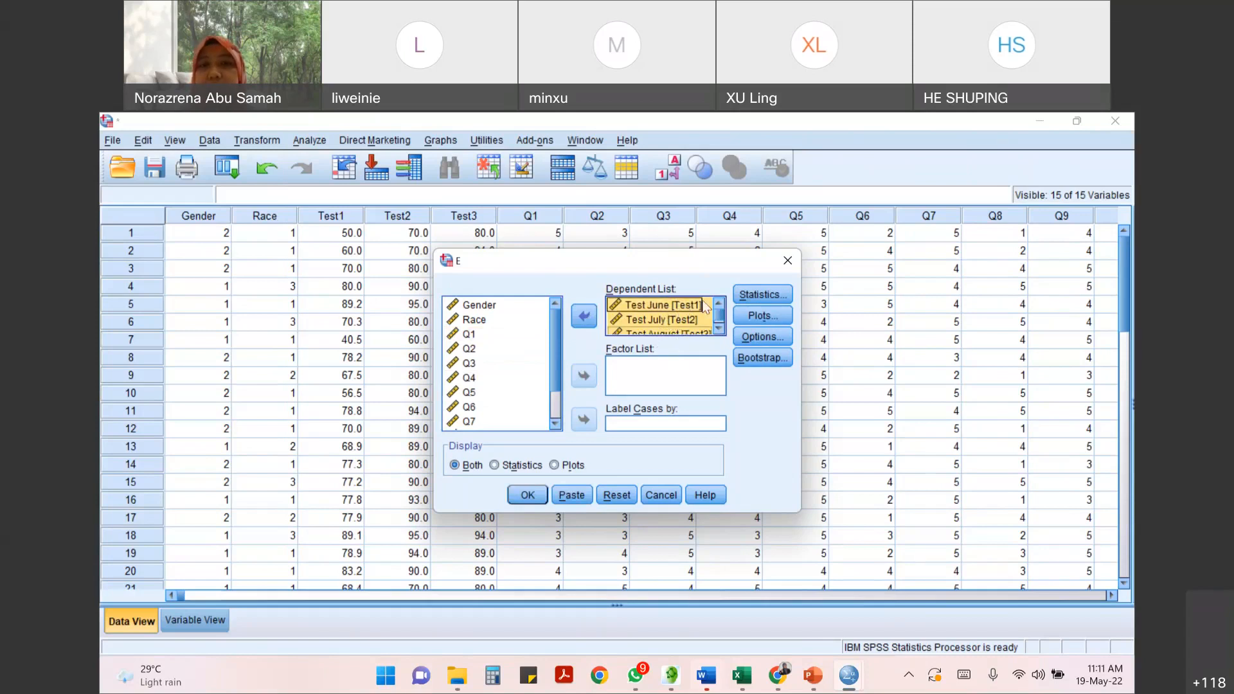
- Keep Descriptives with a 95% confidence interval for the mean and enable normality plots with tests for the Explore analysis
left_click(774, 294)
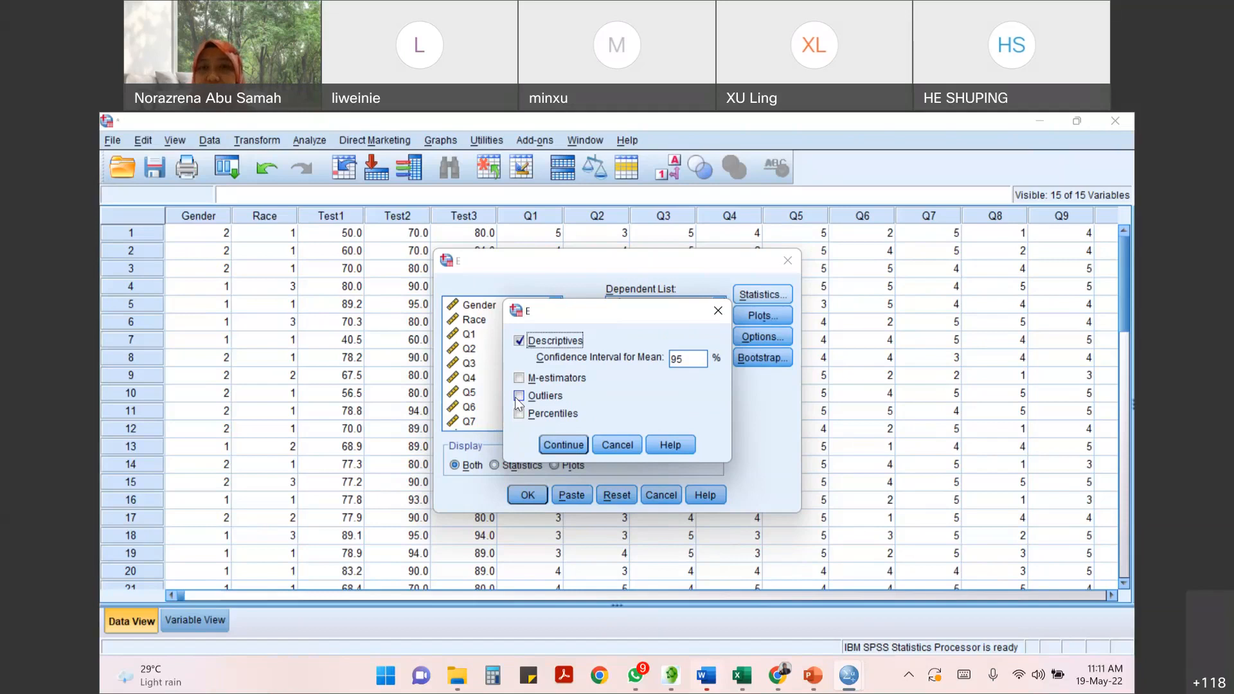
left_click(570, 446)
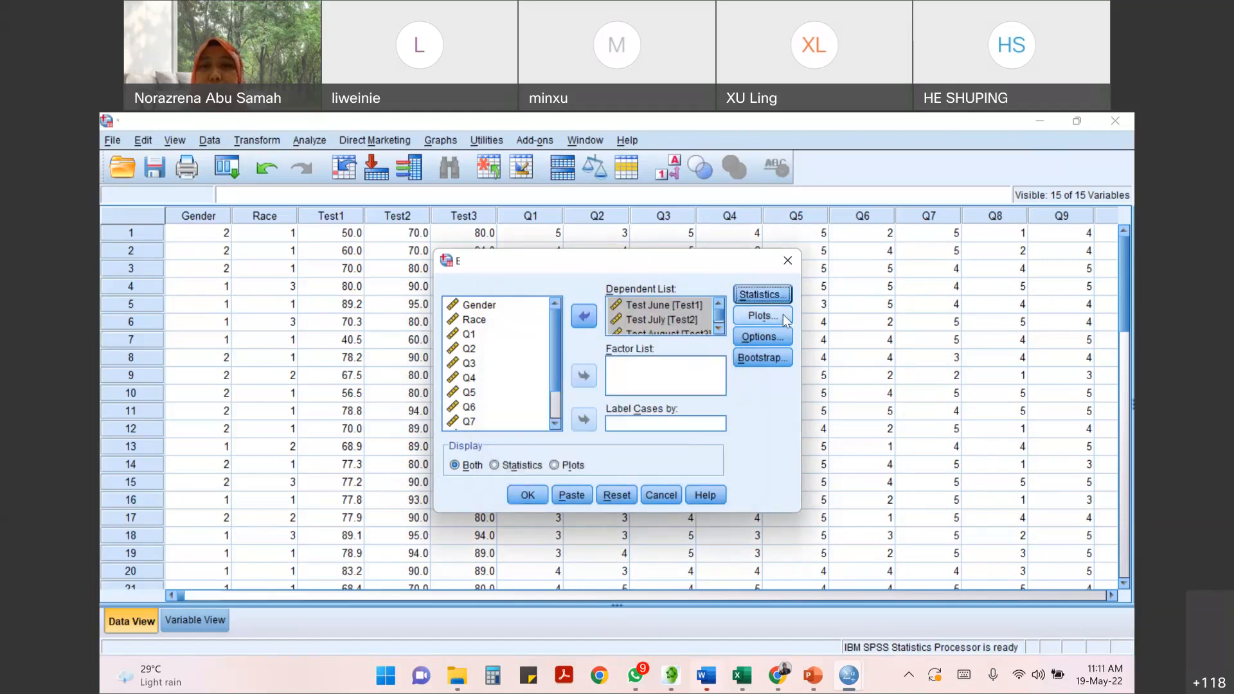
left_click(783, 314)
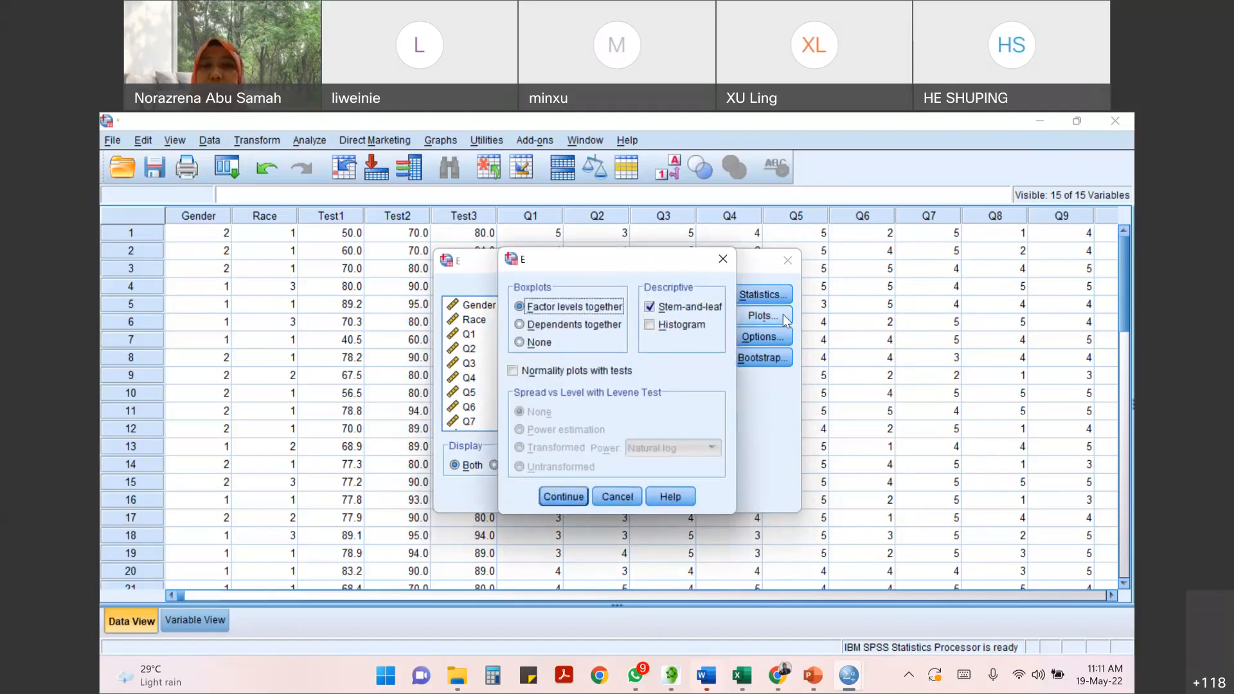
left_click(513, 372)
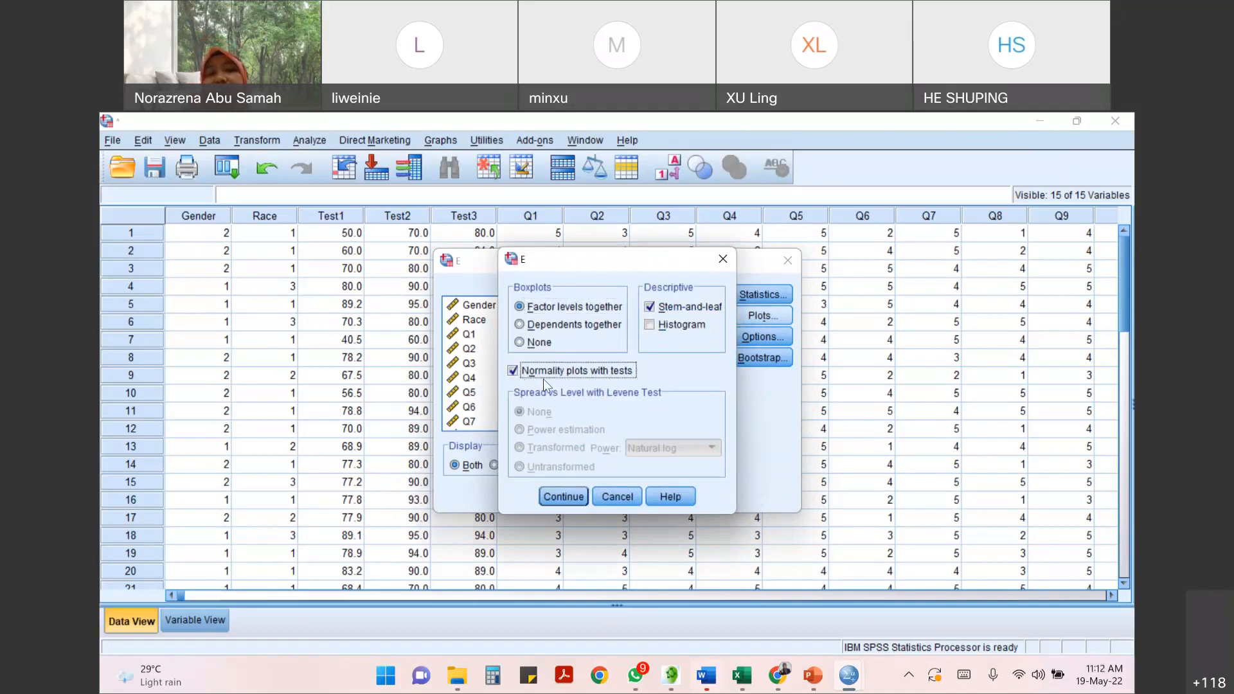
left_click(563, 497)
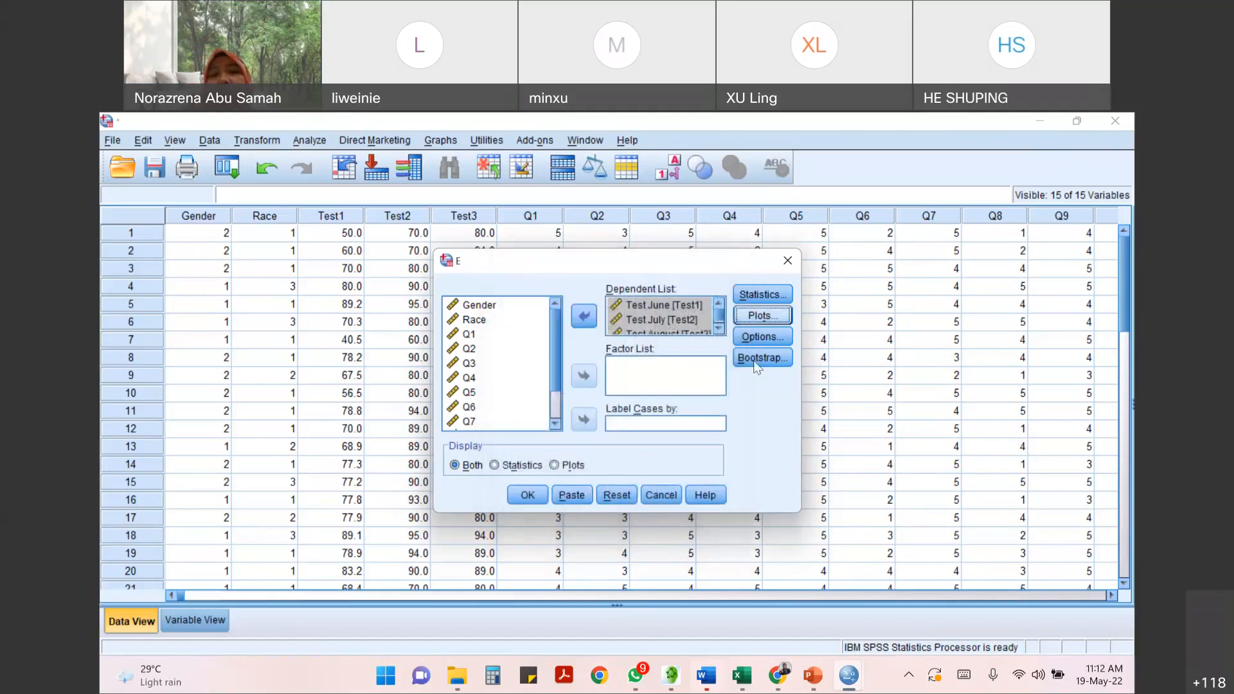
- Check the missing values options without changing them and run the Explore analysis
left_click(764, 340)
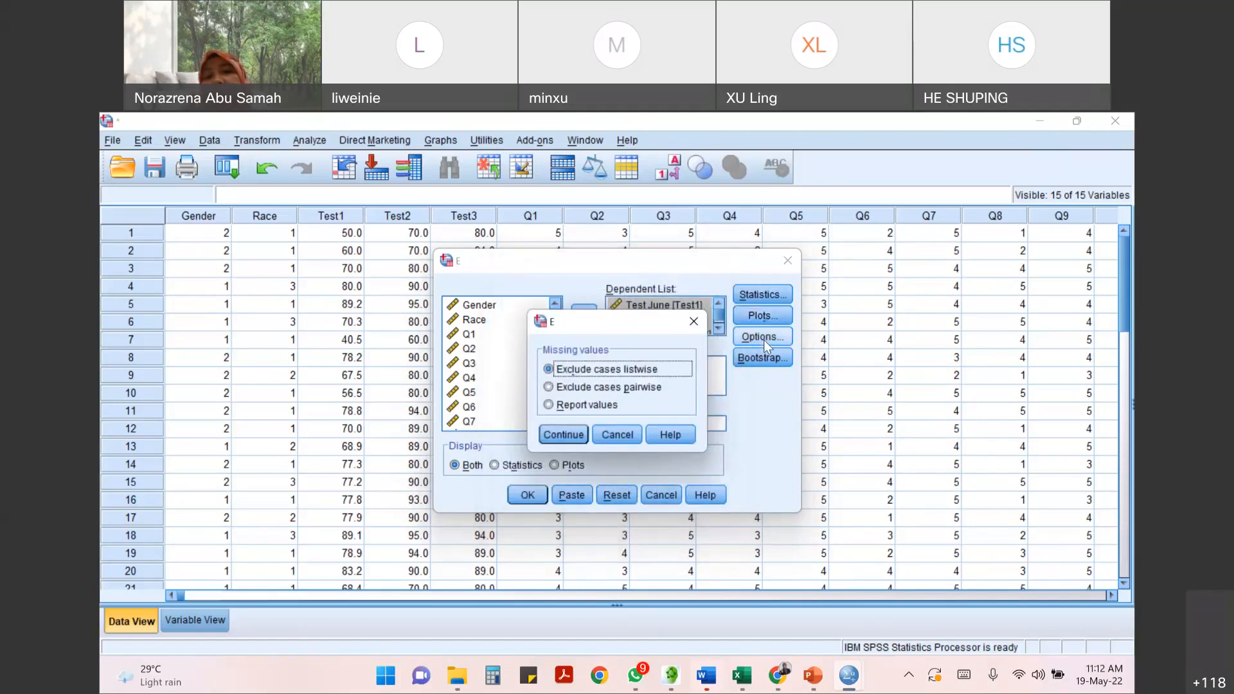
left_click(631, 434)
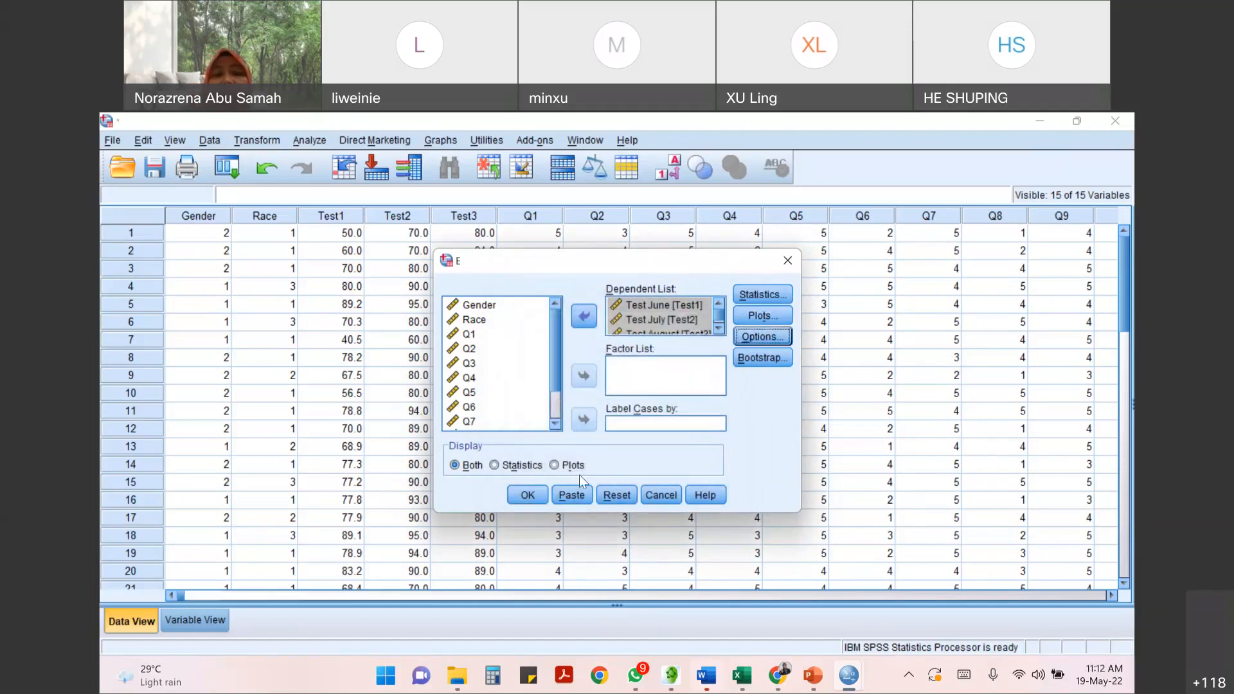
left_click(528, 496)
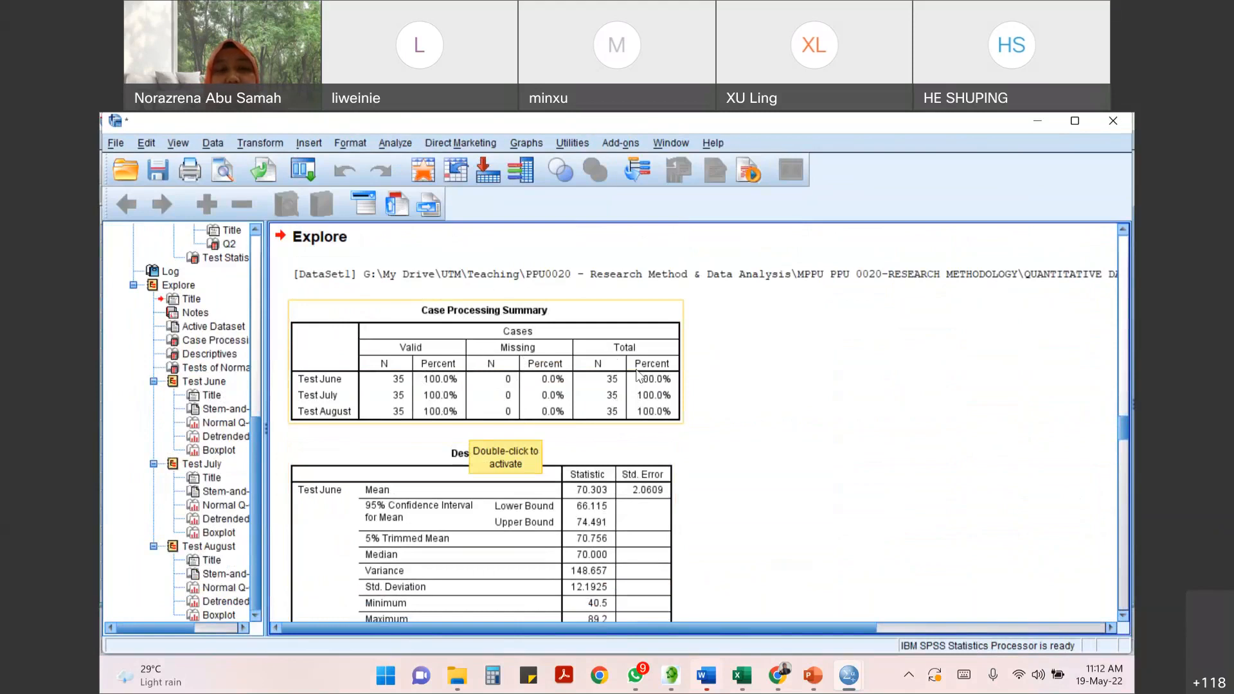
- Examine the Descriptives and Tests of Normality tables for the three tests in the Explore output
scroll(638, 376, "down", 5)
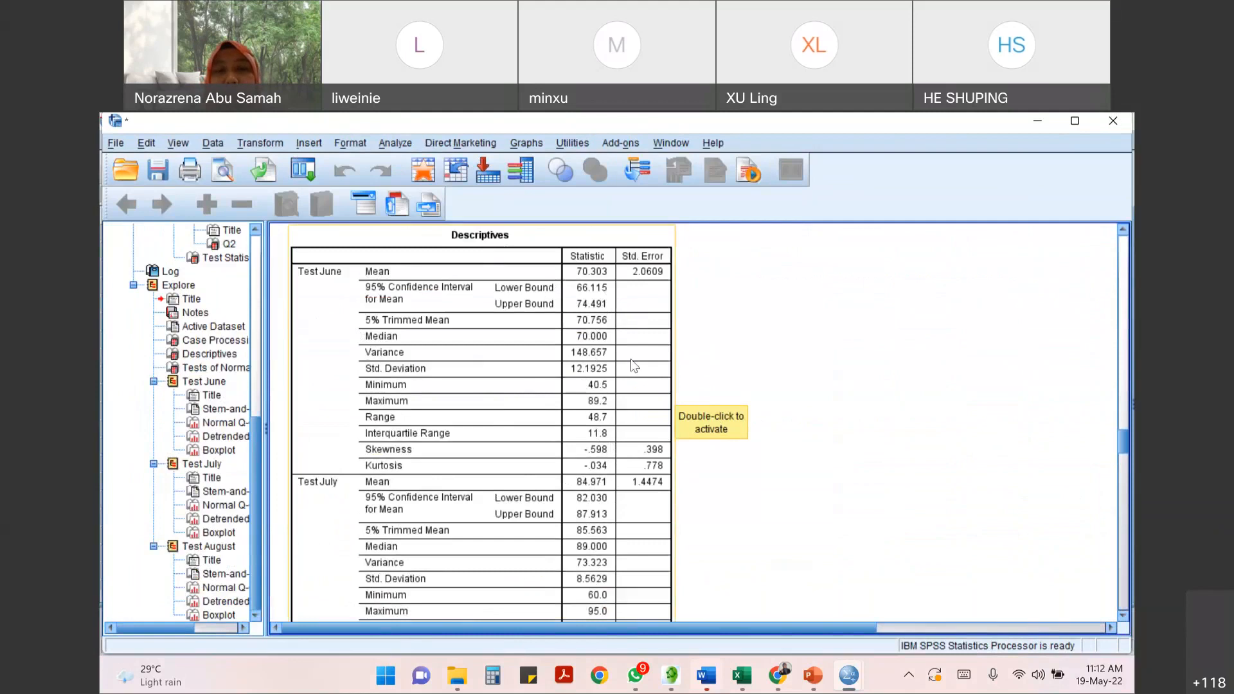
scroll(521, 402, "down", 5)
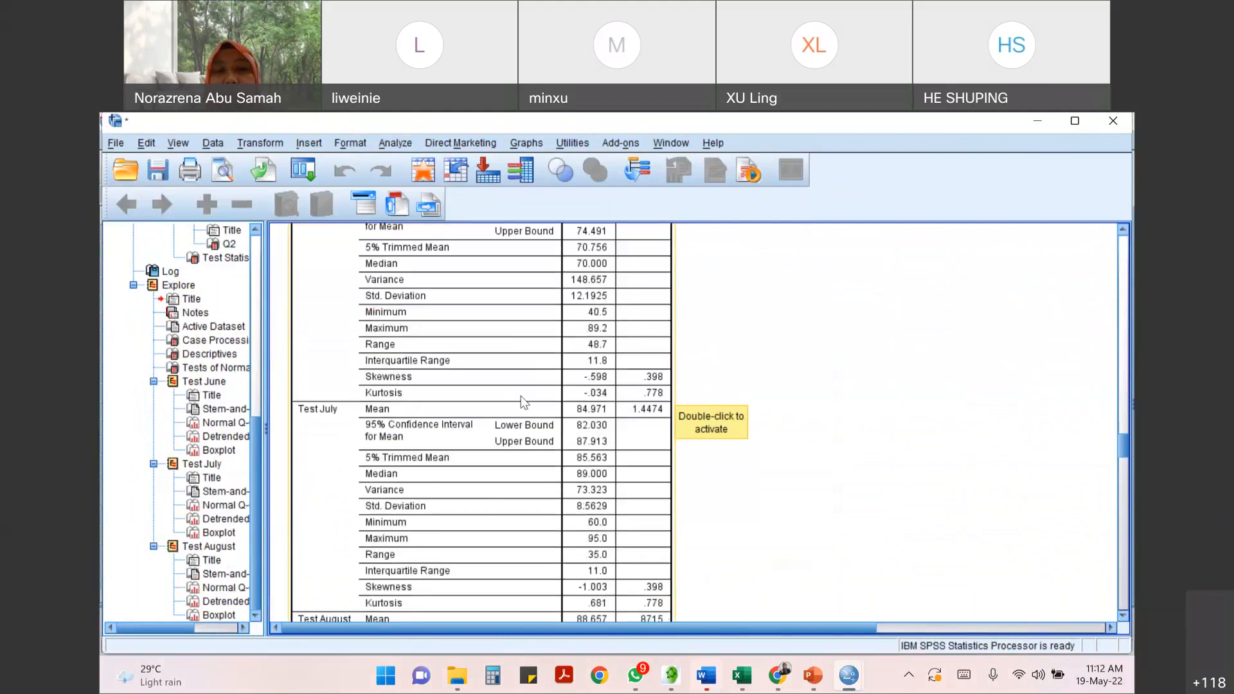
scroll(520, 398, "down", 3)
scroll(515, 395, "up", 1)
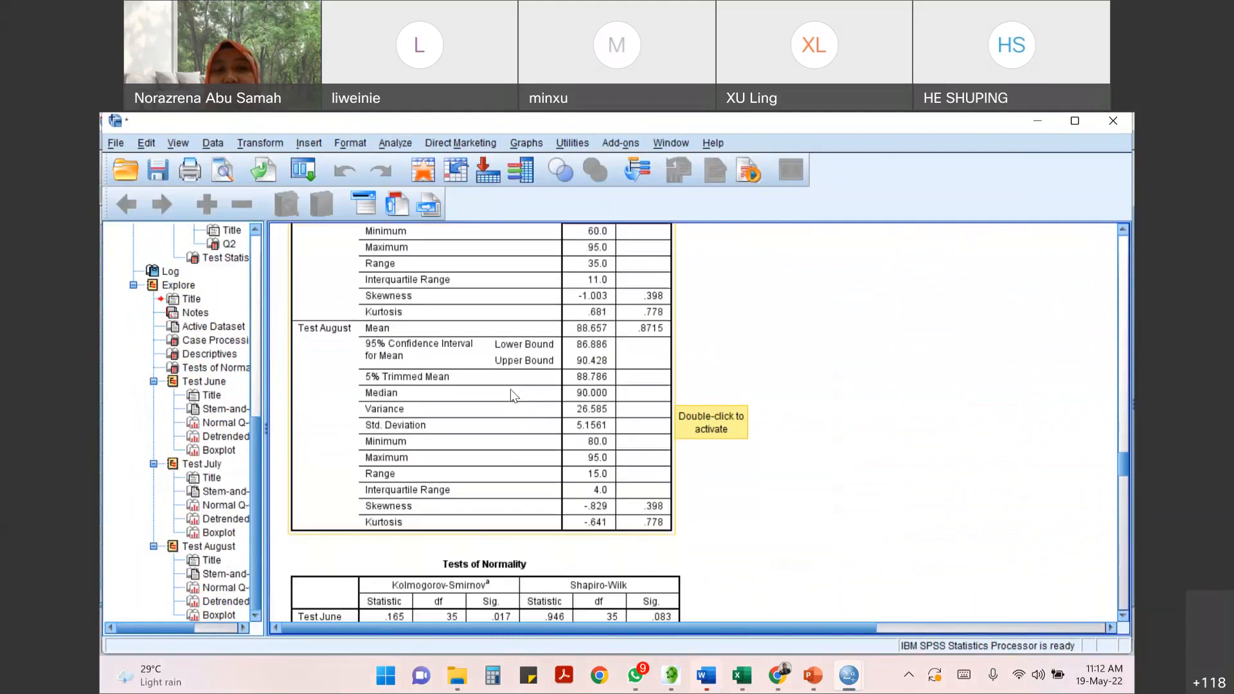
scroll(546, 418, "down", 3)
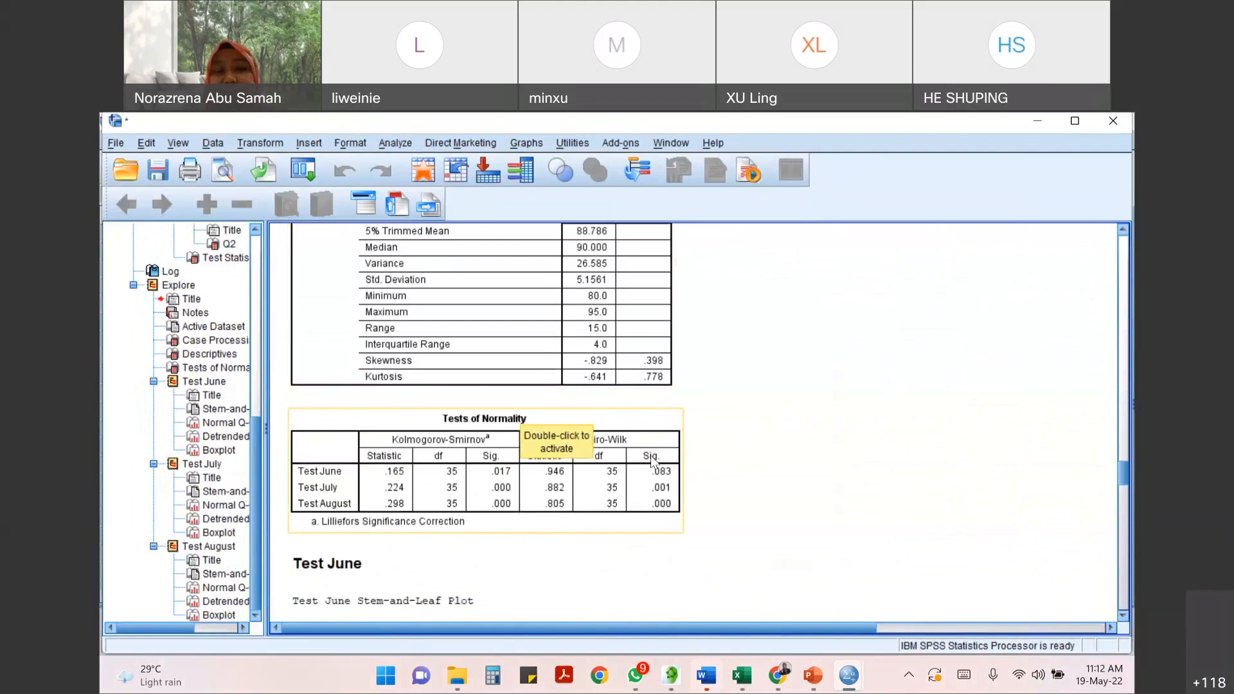
scroll(524, 546, "down", 2)
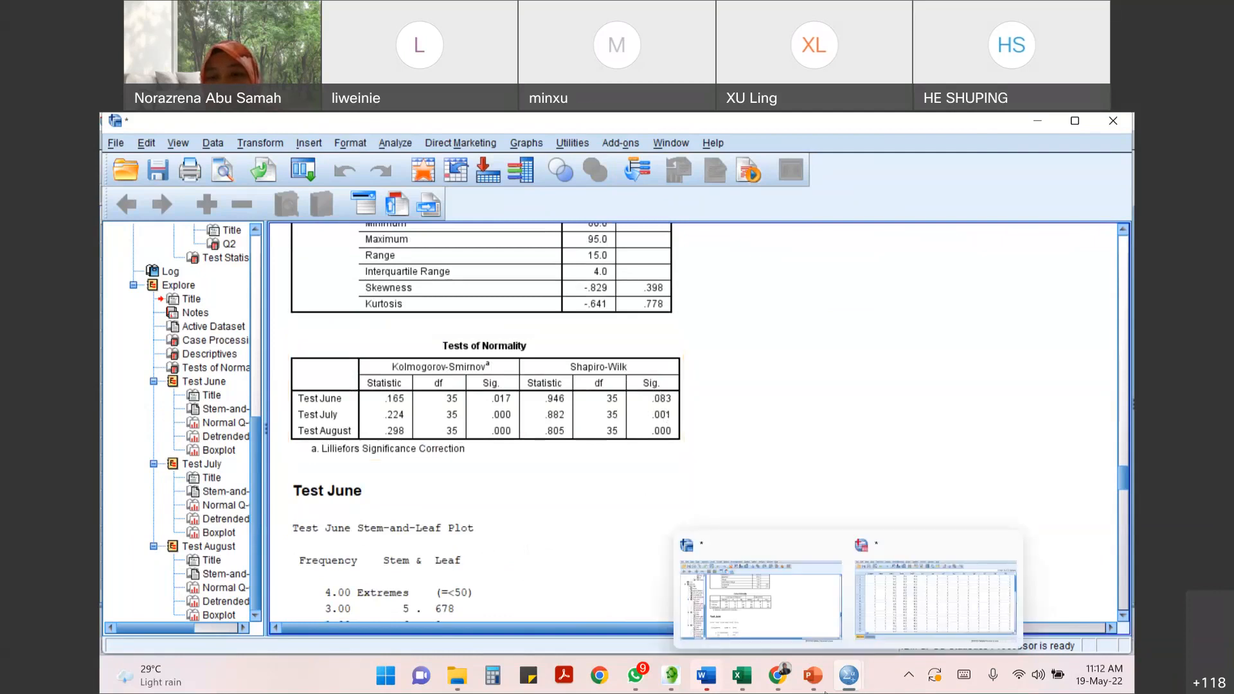
- Switch to the QUANTITATIVE DATA ANALYSIS WRITING document in Google Docs and highlight "Shapiro-Wilk" in the paragraph before the normality hypotheses
left_click(784, 685)
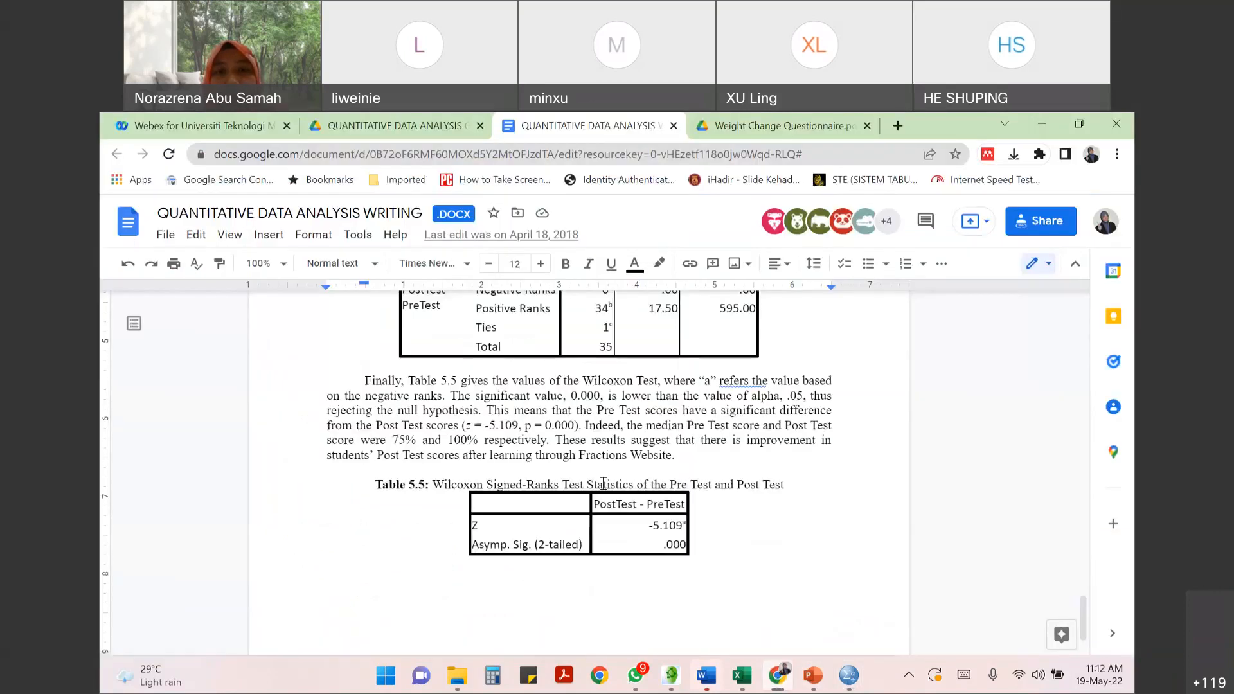
scroll(604, 483, "up", 20)
scroll(650, 474, "down", 7)
scroll(649, 474, "down", 10)
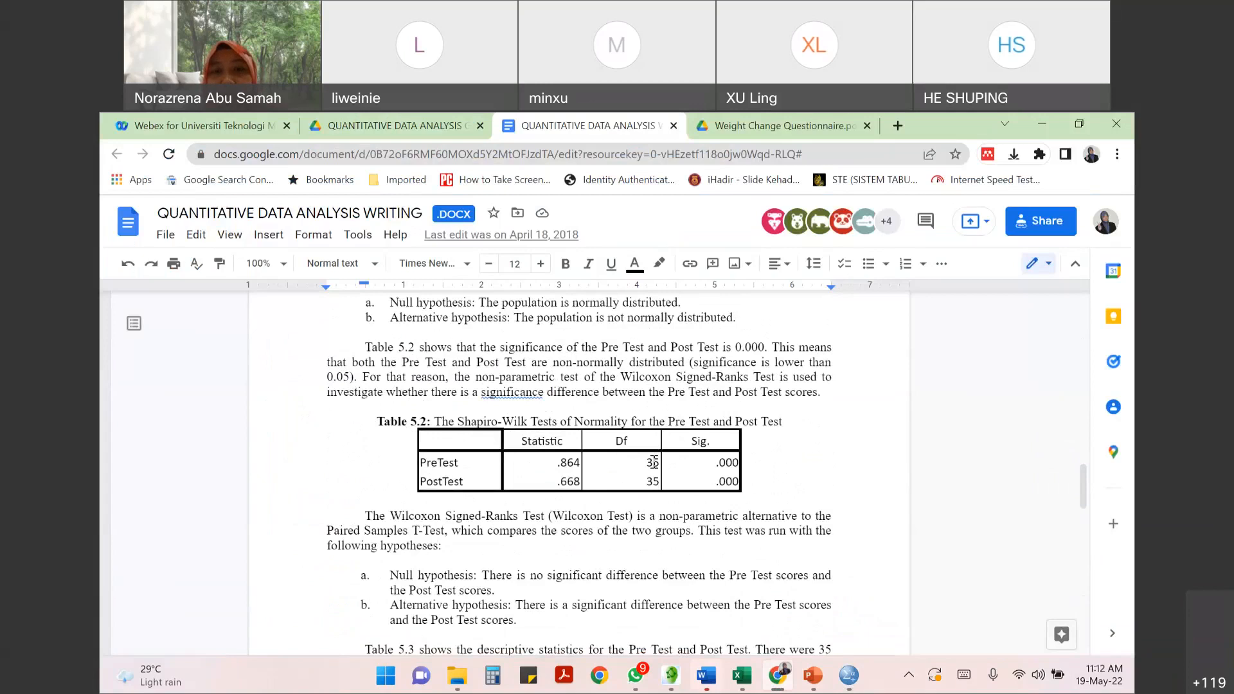
scroll(654, 461, "up", 3)
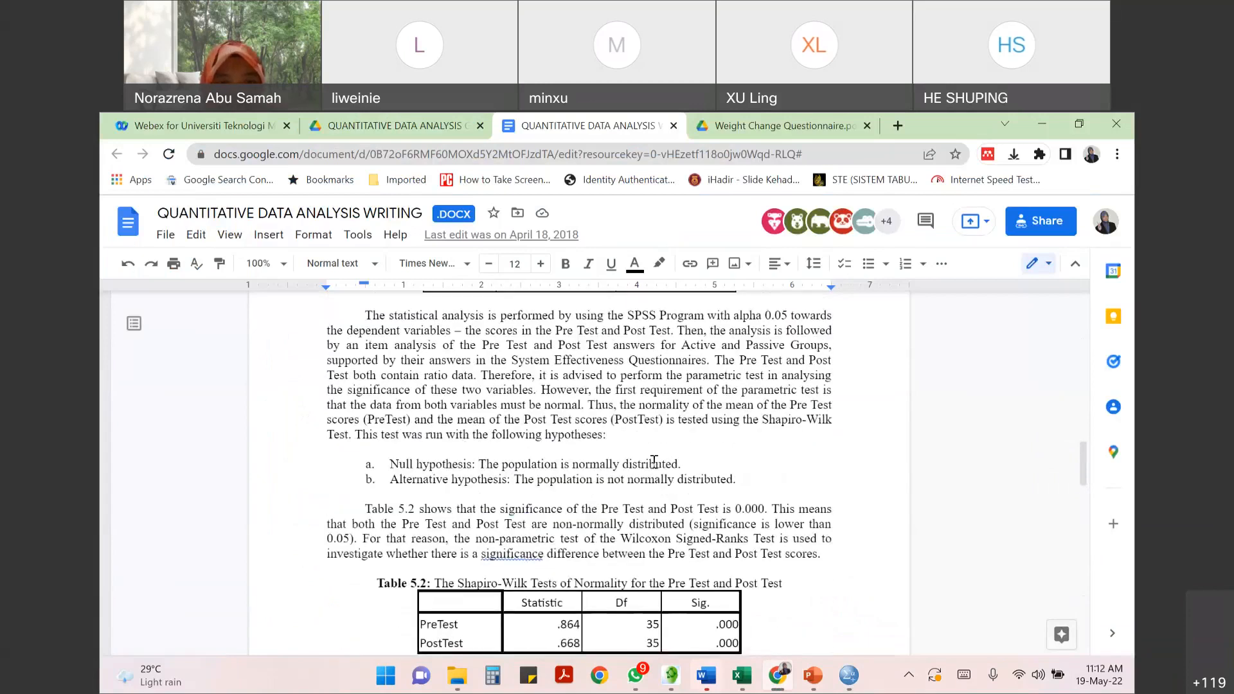
scroll(654, 461, "down", 2)
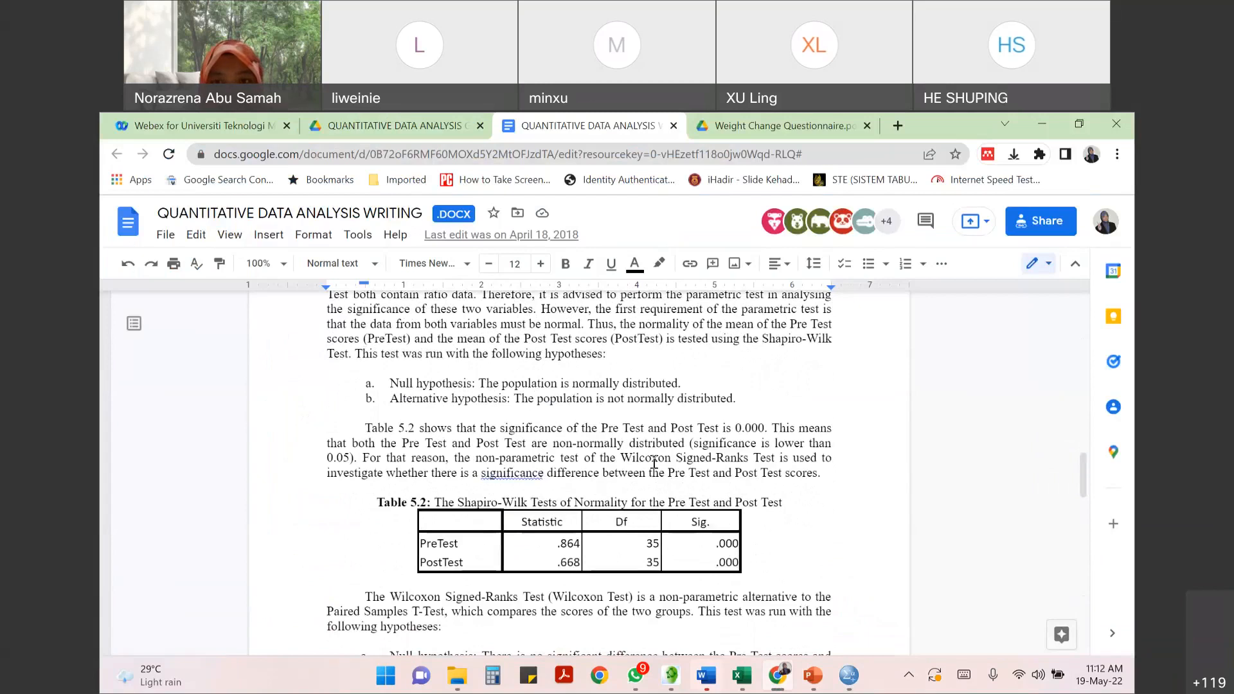
left_click(762, 339)
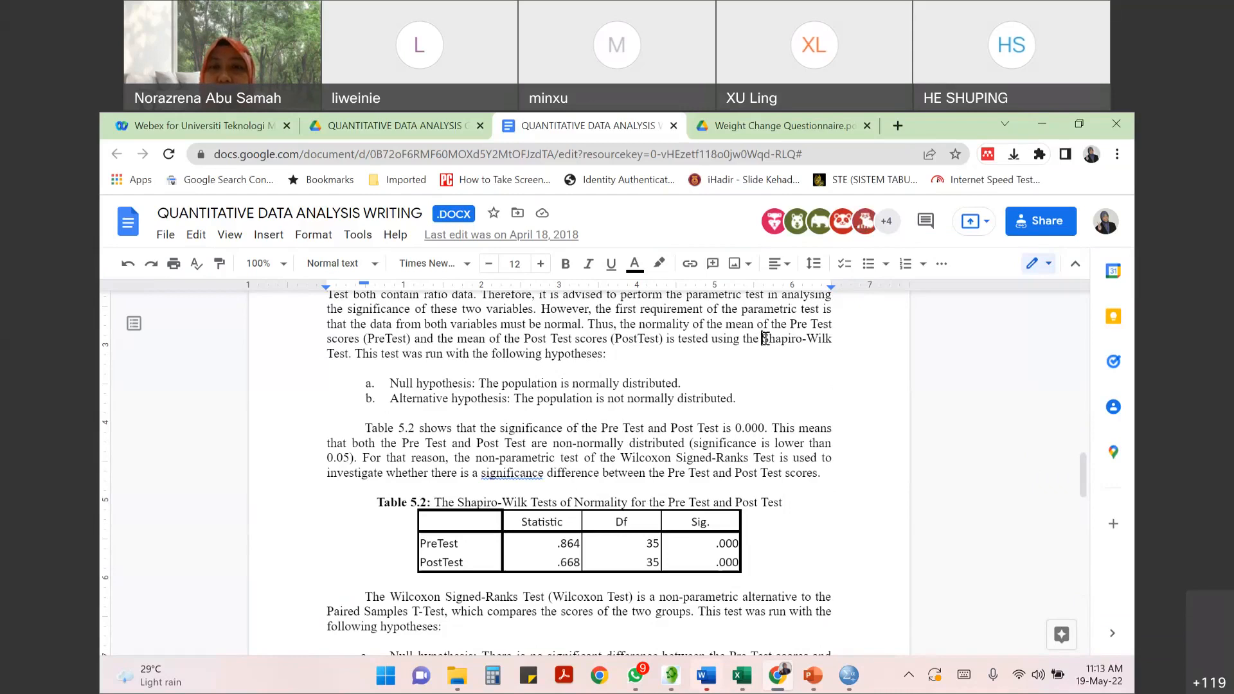
left_click_drag(764, 339, 834, 341)
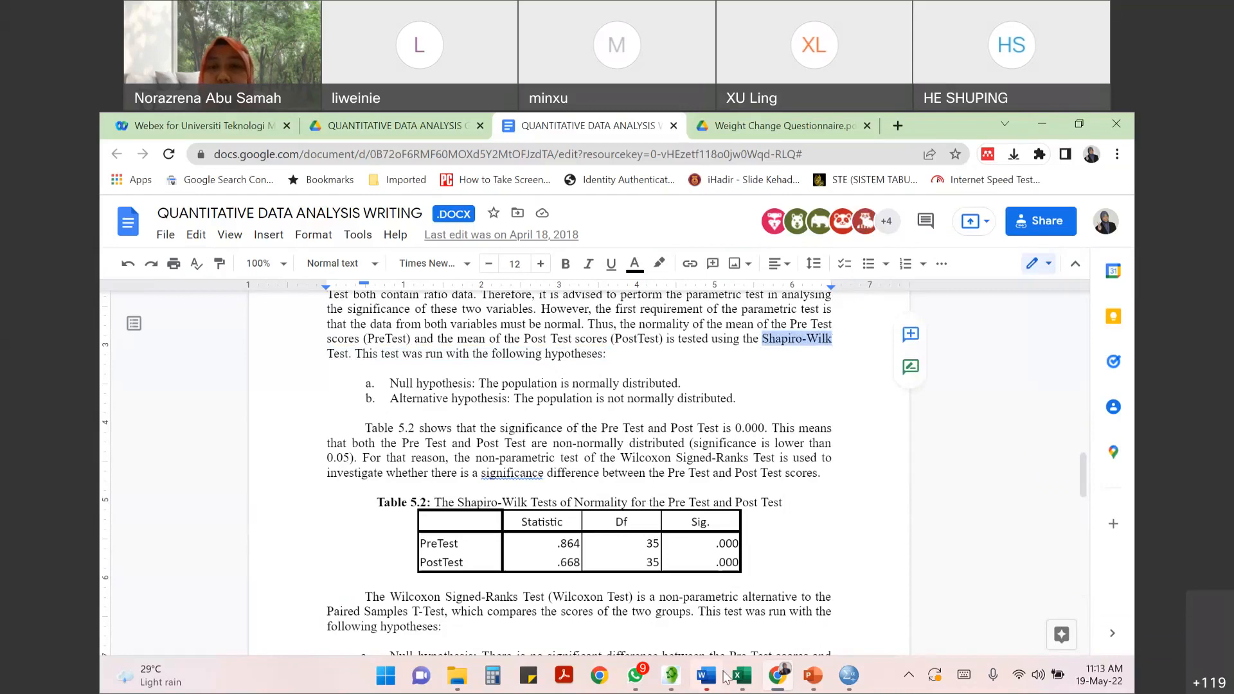
- Compare the Shapiro-Wilk significance values in the SPSS Tests of Normality table with Table 5.2 in the Google Docs document
left_click(848, 676)
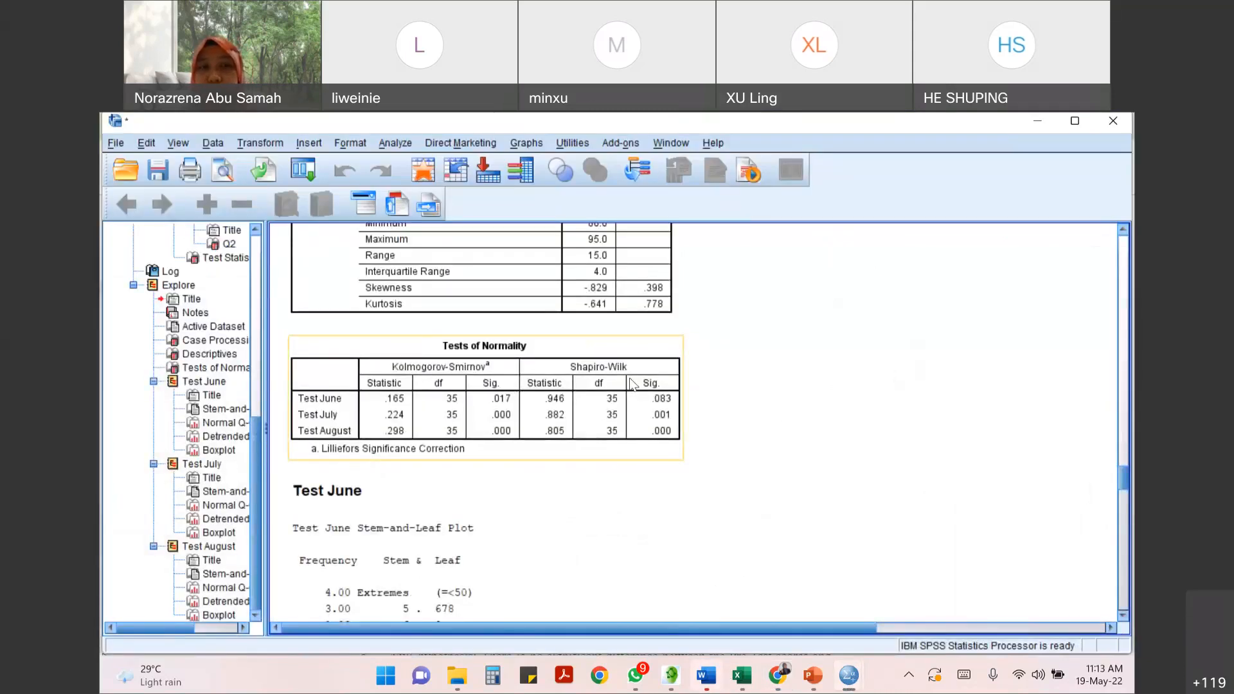
key("alt+Tab")
scroll(706, 486, "down", 2)
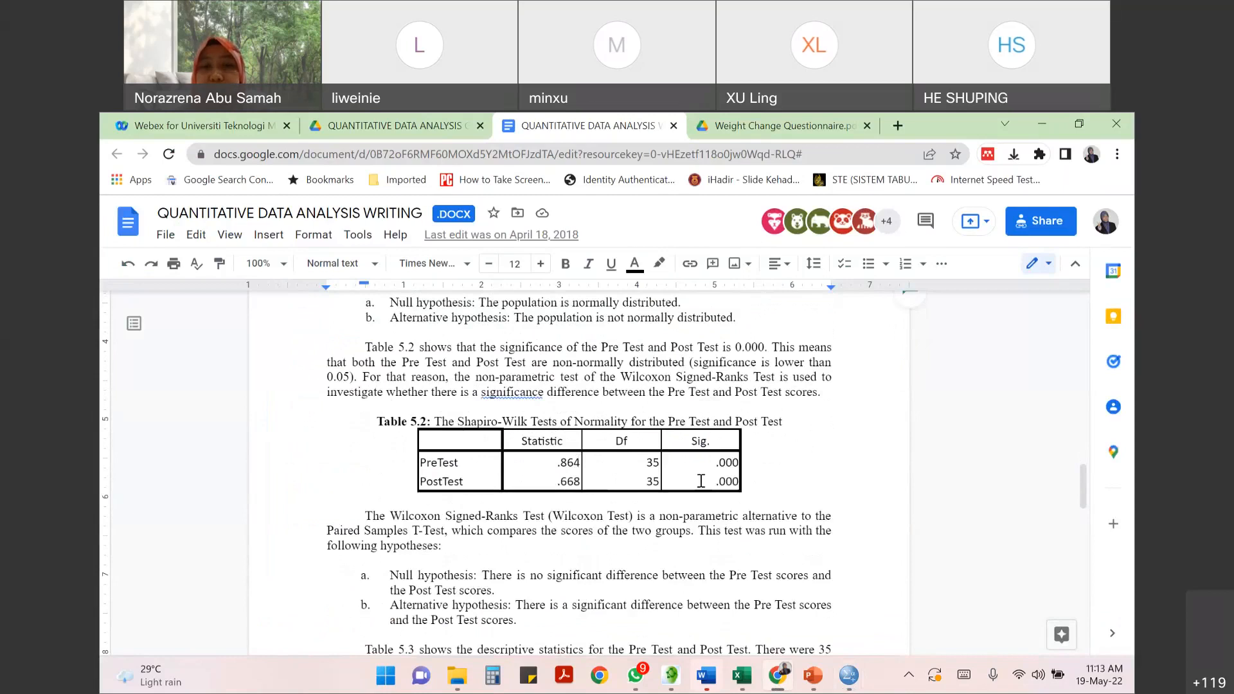
key("alt+Tab")
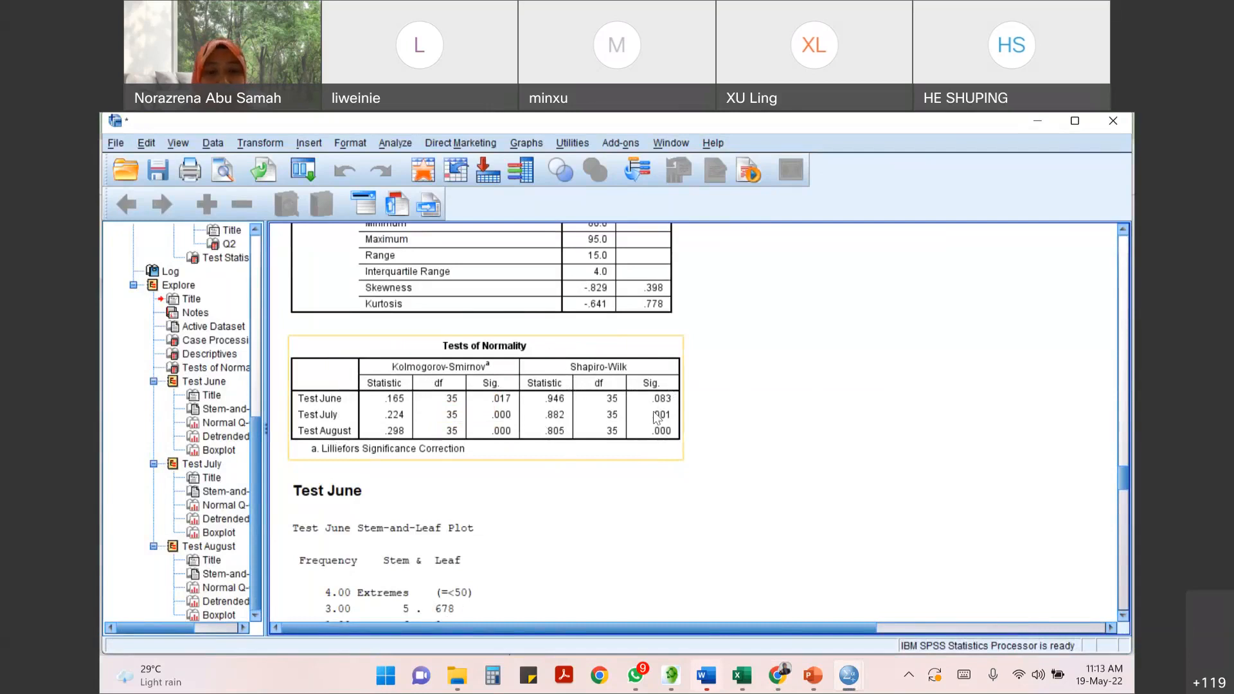
key("alt+Tab")
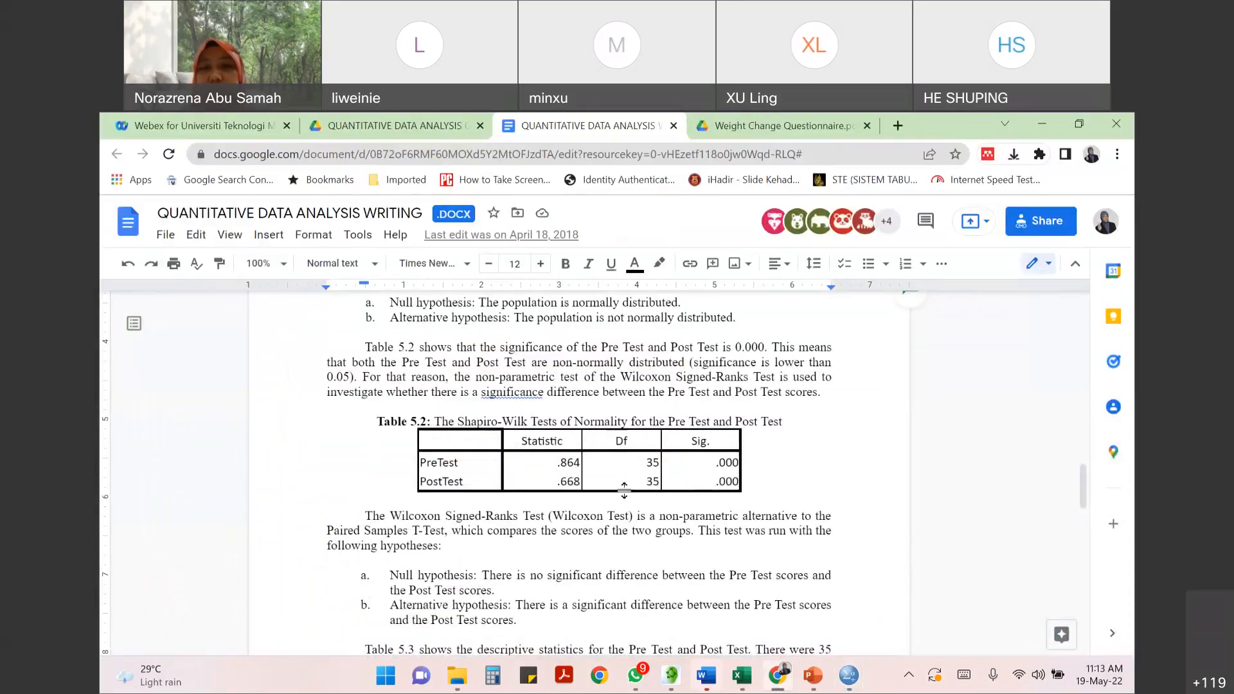
key("alt+Tab")
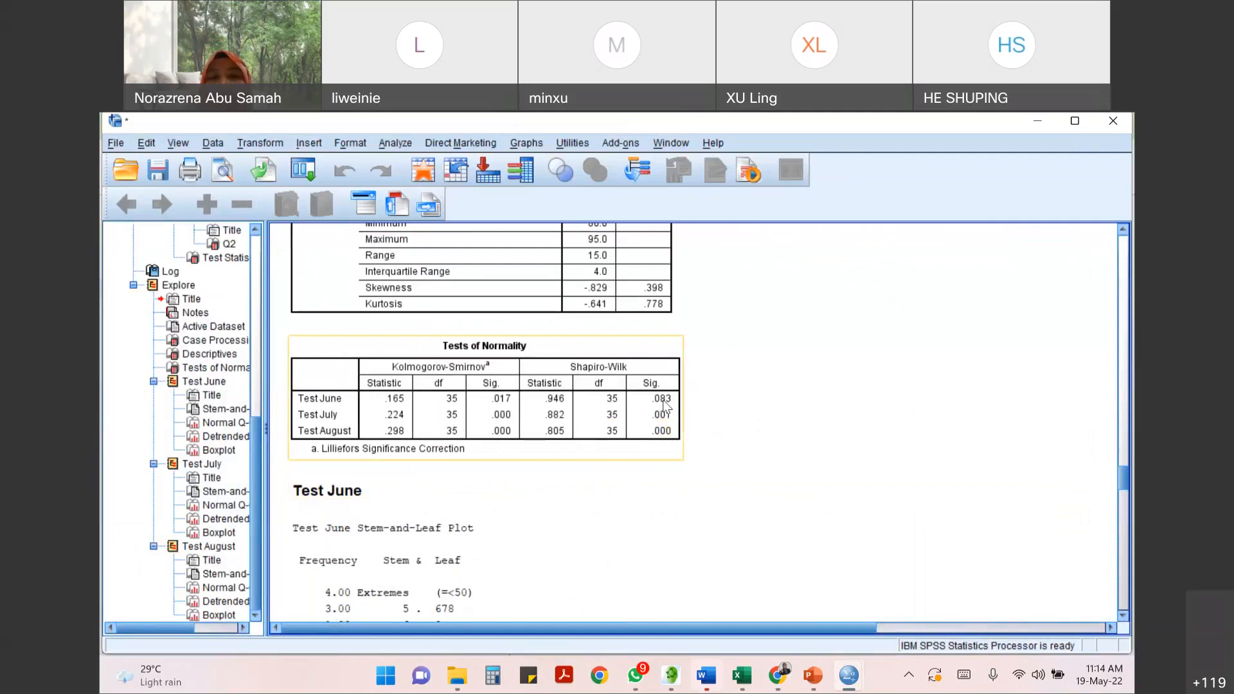
- Review the null and alternative normality hypotheses in the Google Docs document, and select the Tests of Normality table in the SPSS output
key("alt+Tab")
double_click(692, 382)
left_click(692, 382)
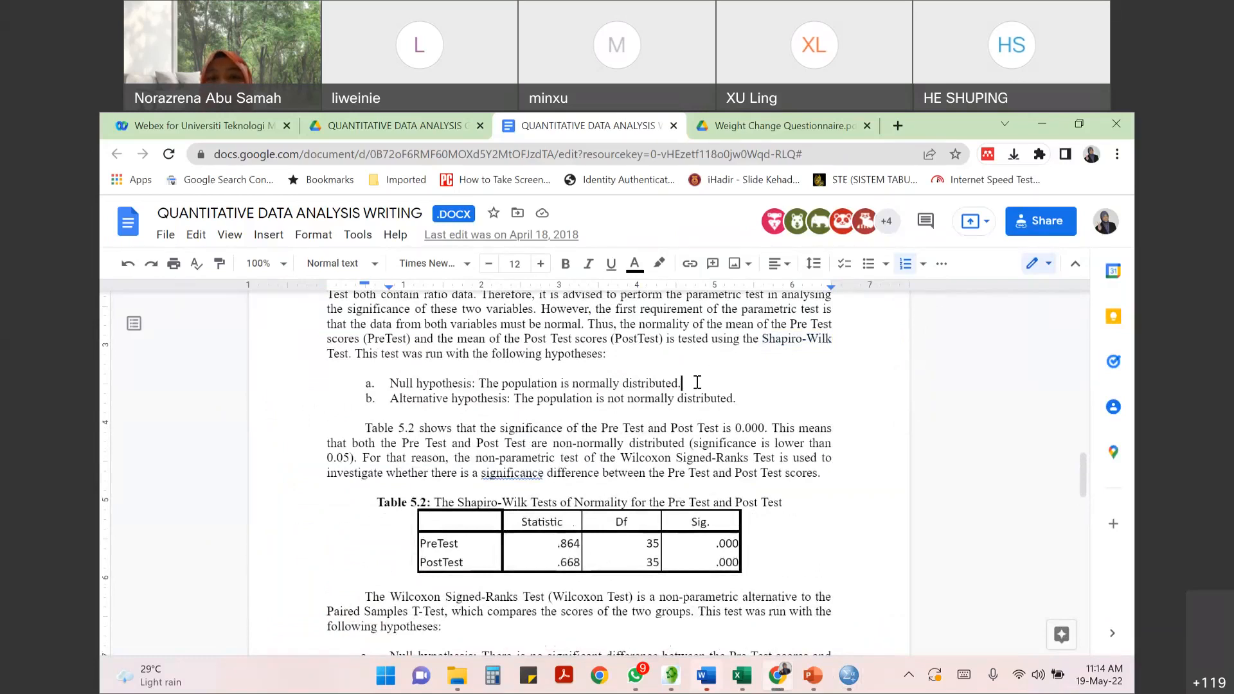
left_click(759, 402)
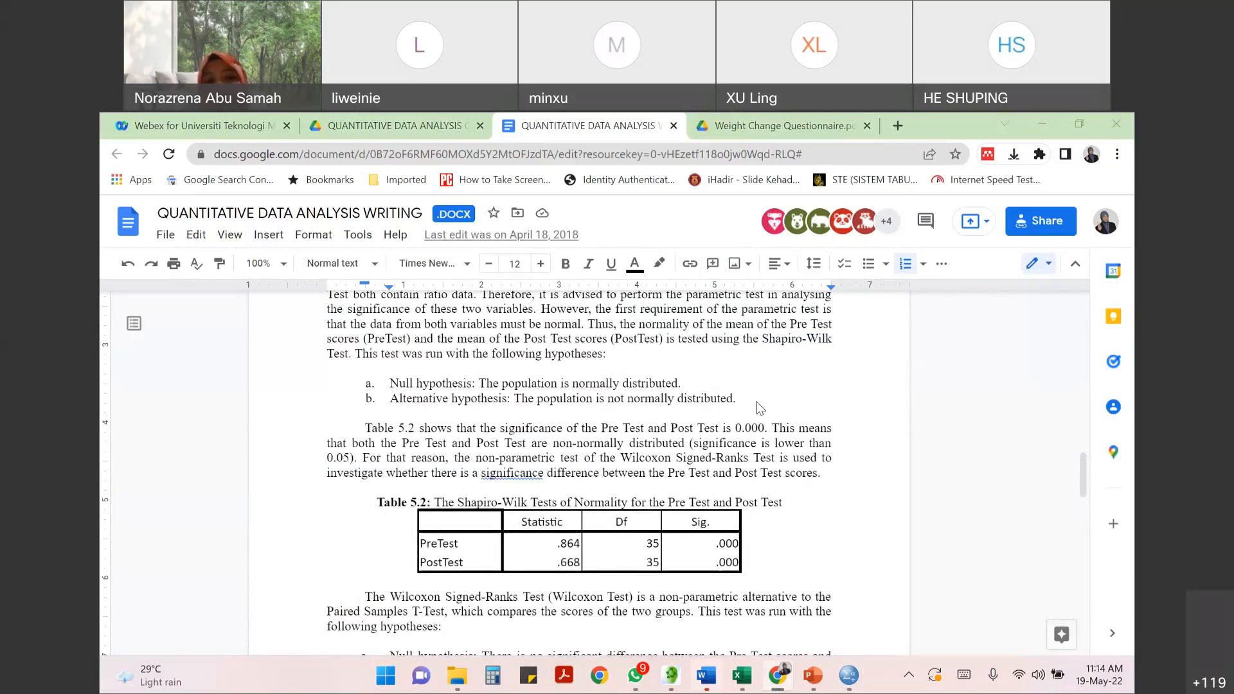
key("alt+Tab")
left_click(664, 401)
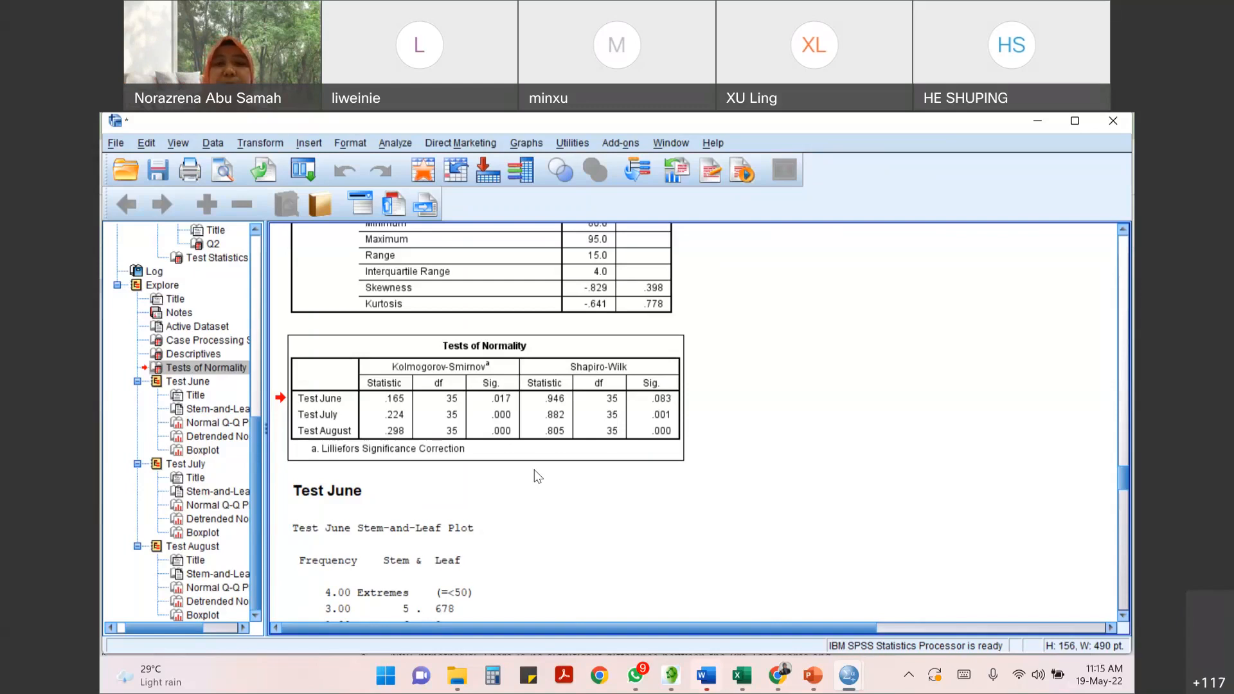
- Review the analysis procedures available for comparing means, general linear models, correlation, regression and nonparametric tests, including the legacy nonparametric dialogs
left_click(402, 147)
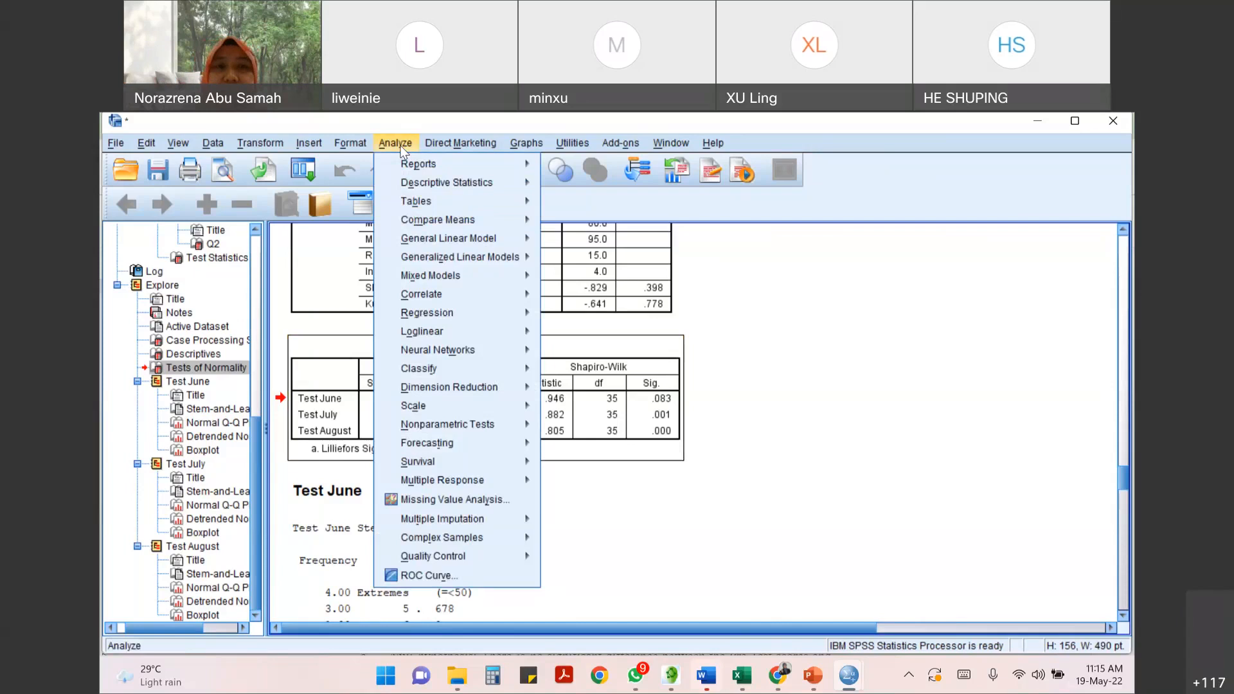
mouse_move(436, 221)
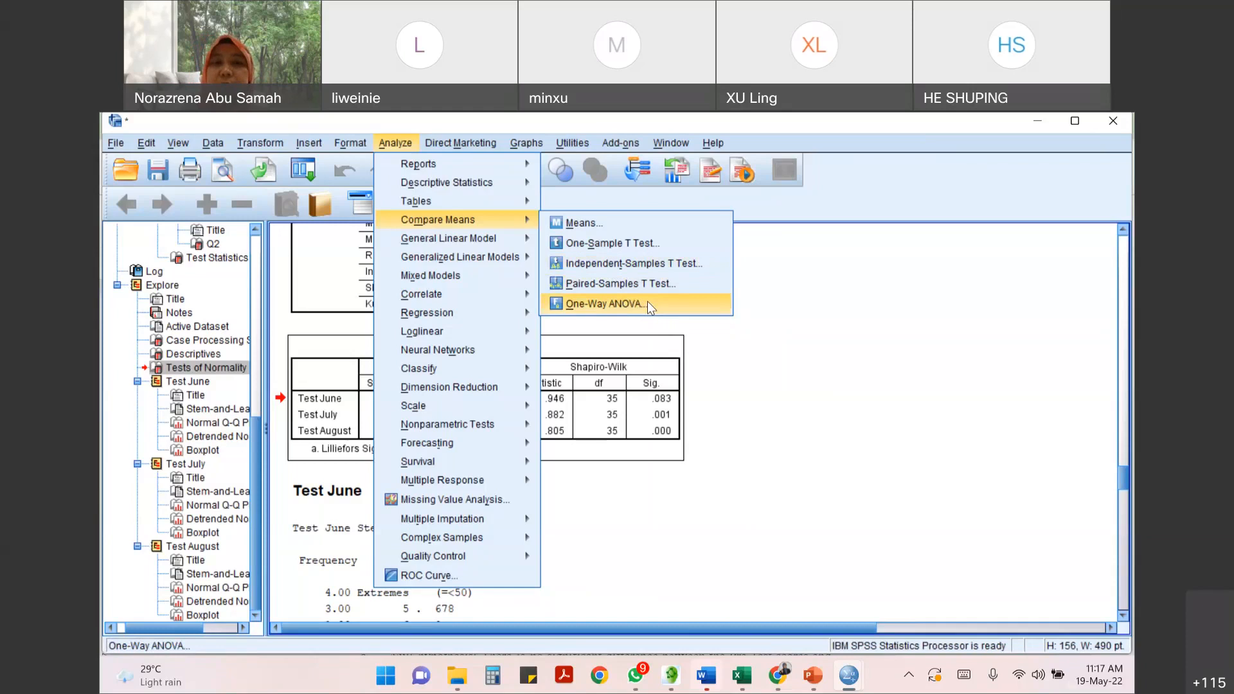
mouse_move(469, 244)
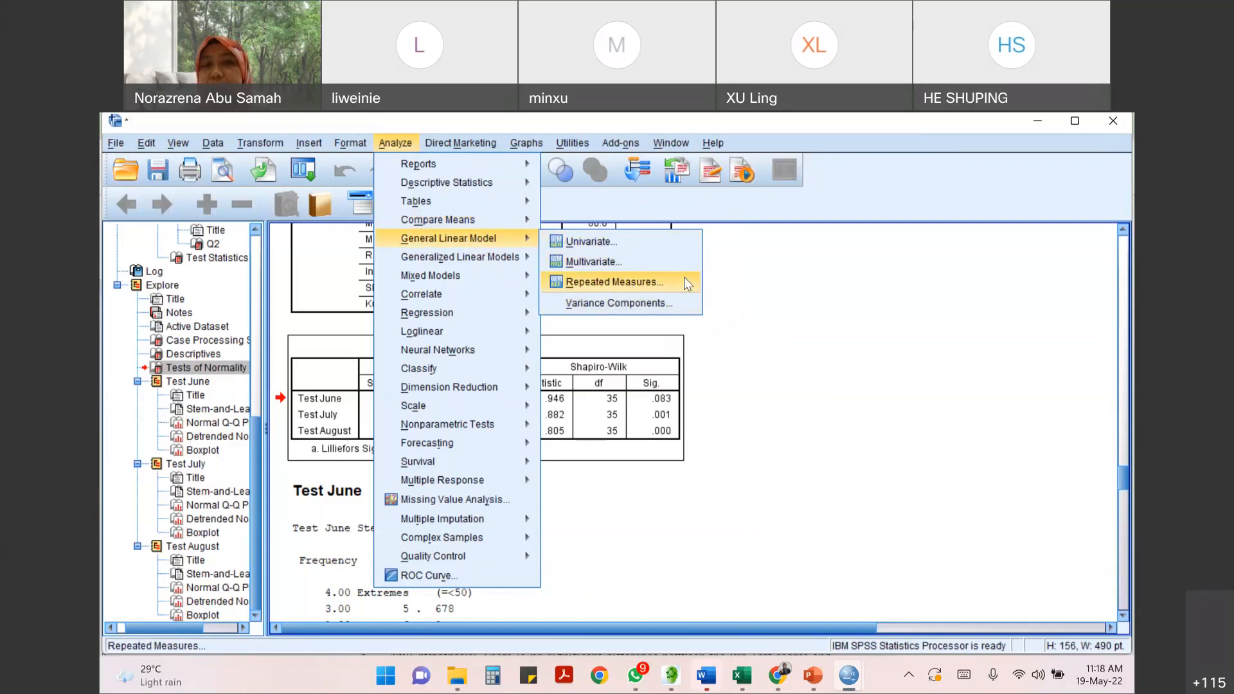
mouse_move(463, 219)
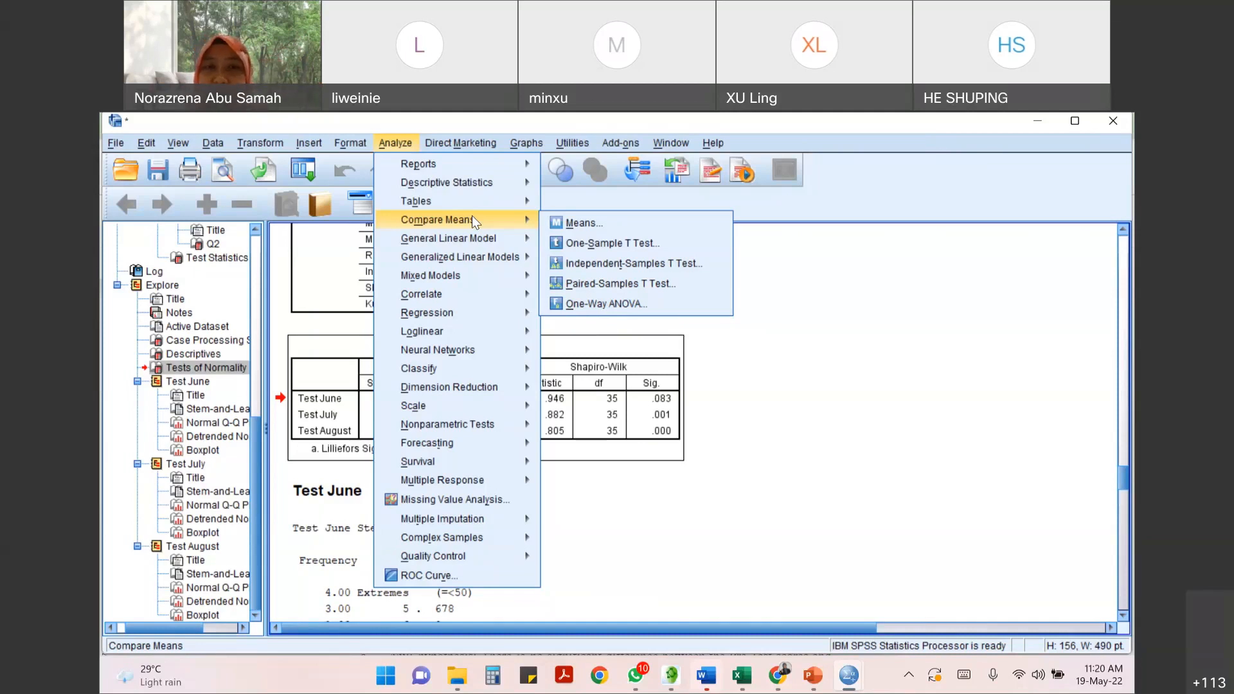
mouse_move(474, 240)
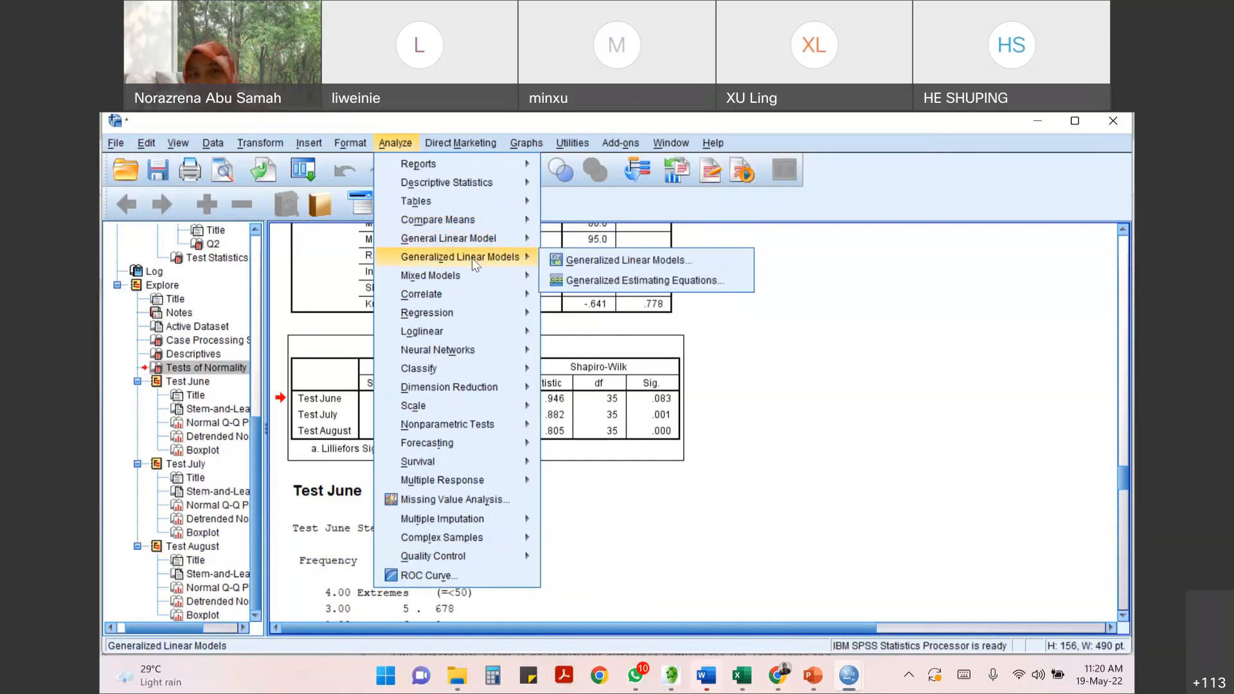
mouse_move(474, 275)
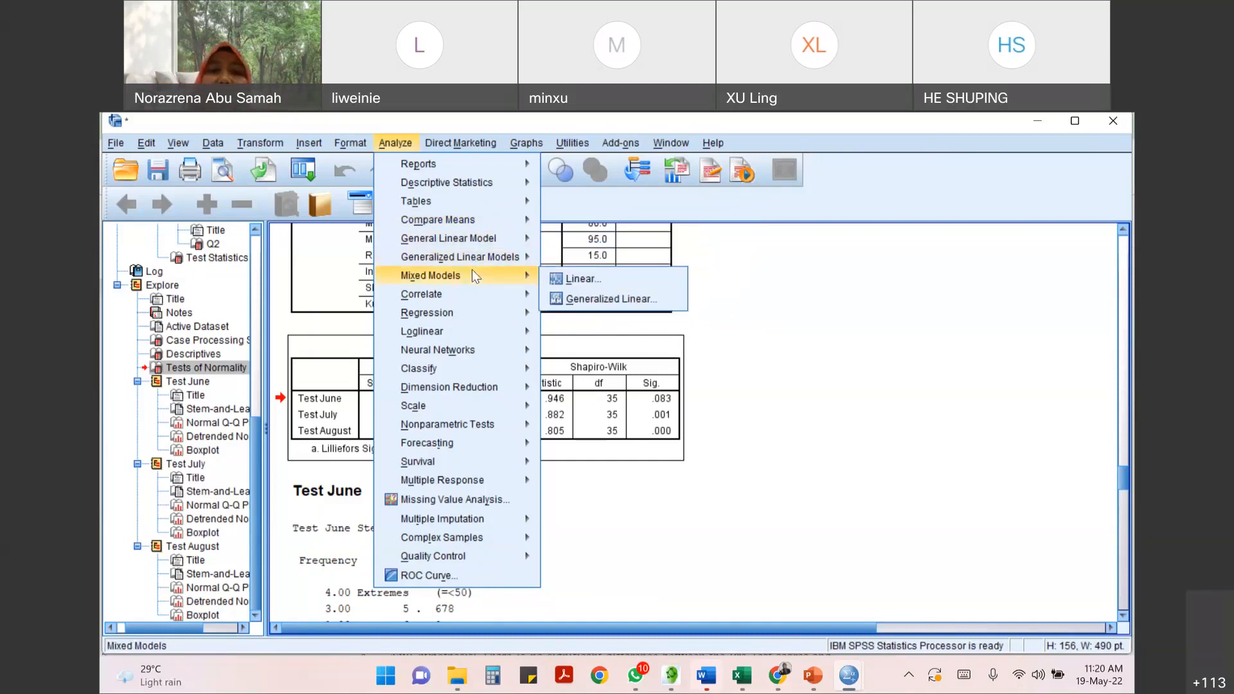
mouse_move(454, 297)
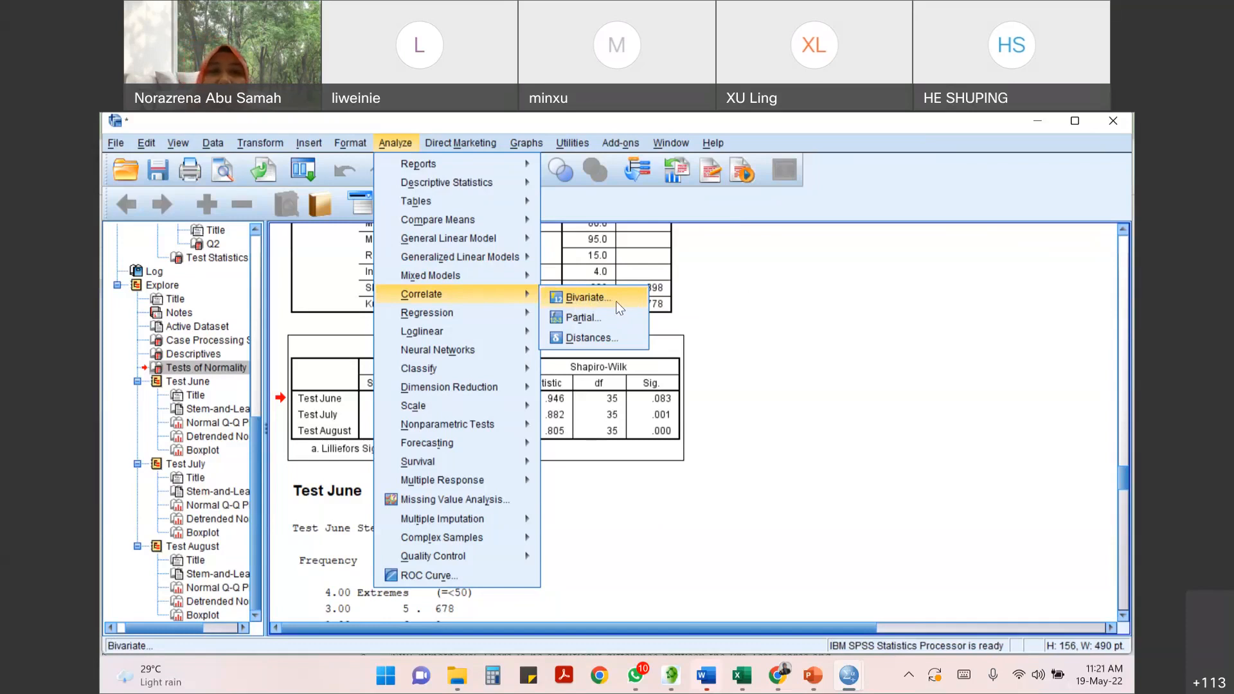
mouse_move(487, 317)
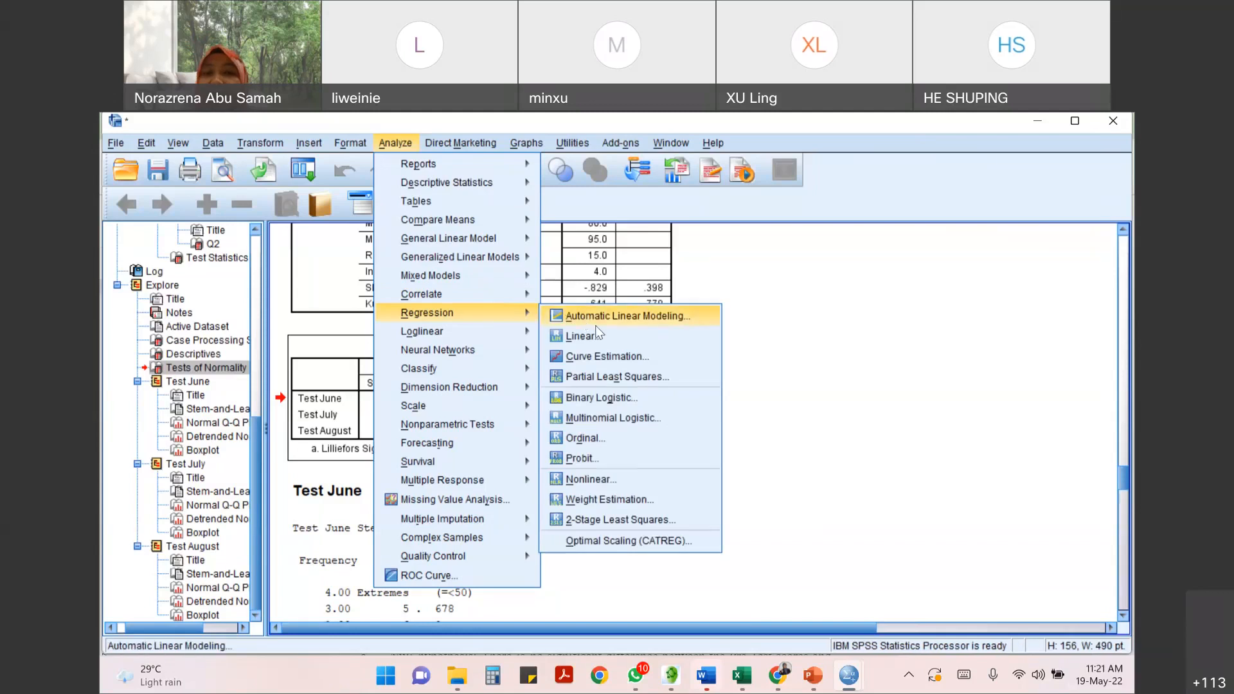
mouse_move(442, 331)
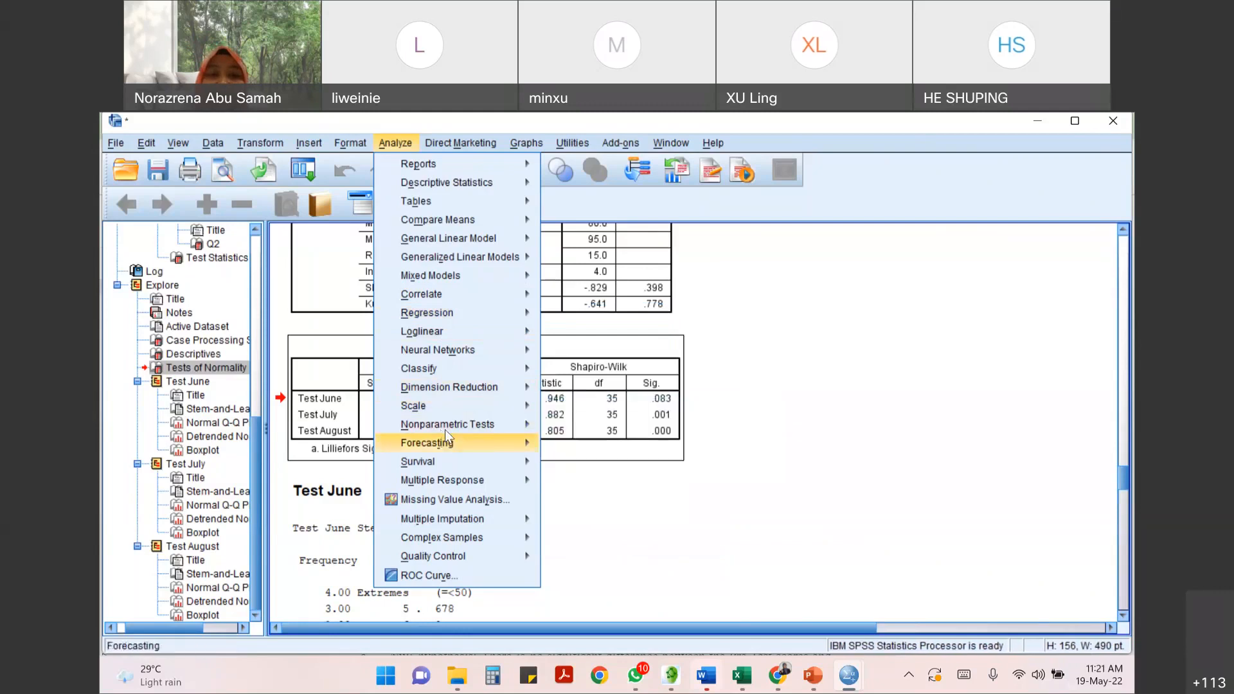
mouse_move(445, 430)
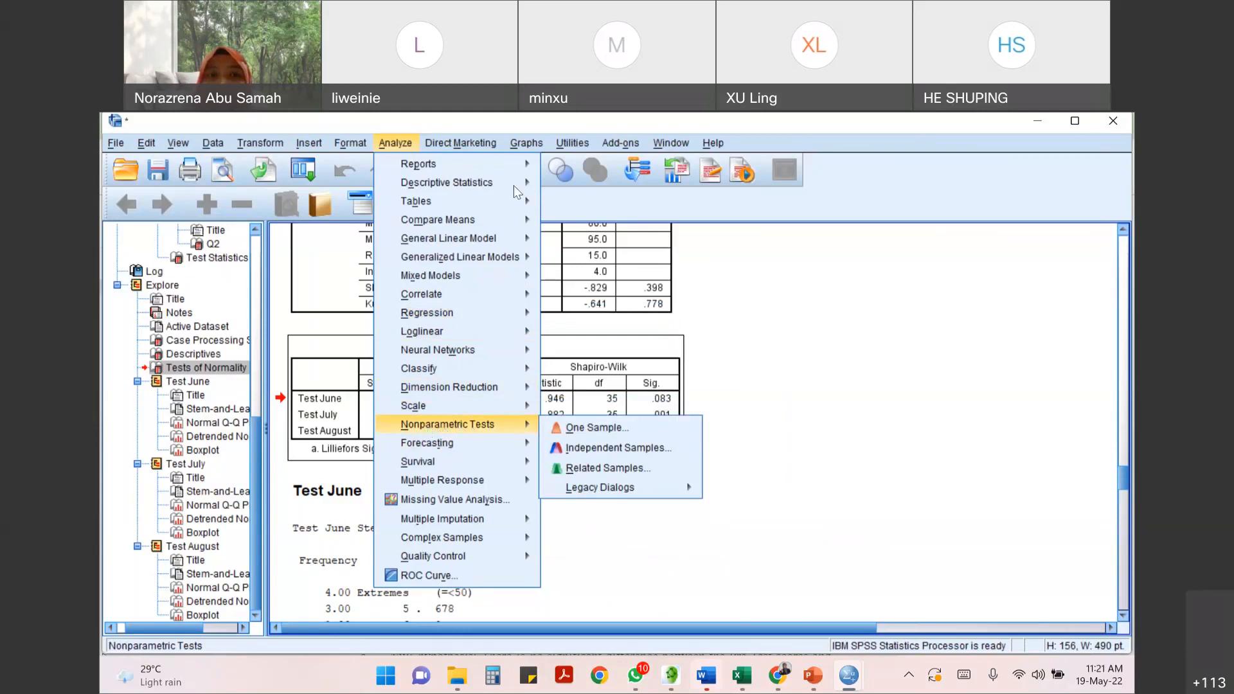
mouse_move(396, 148)
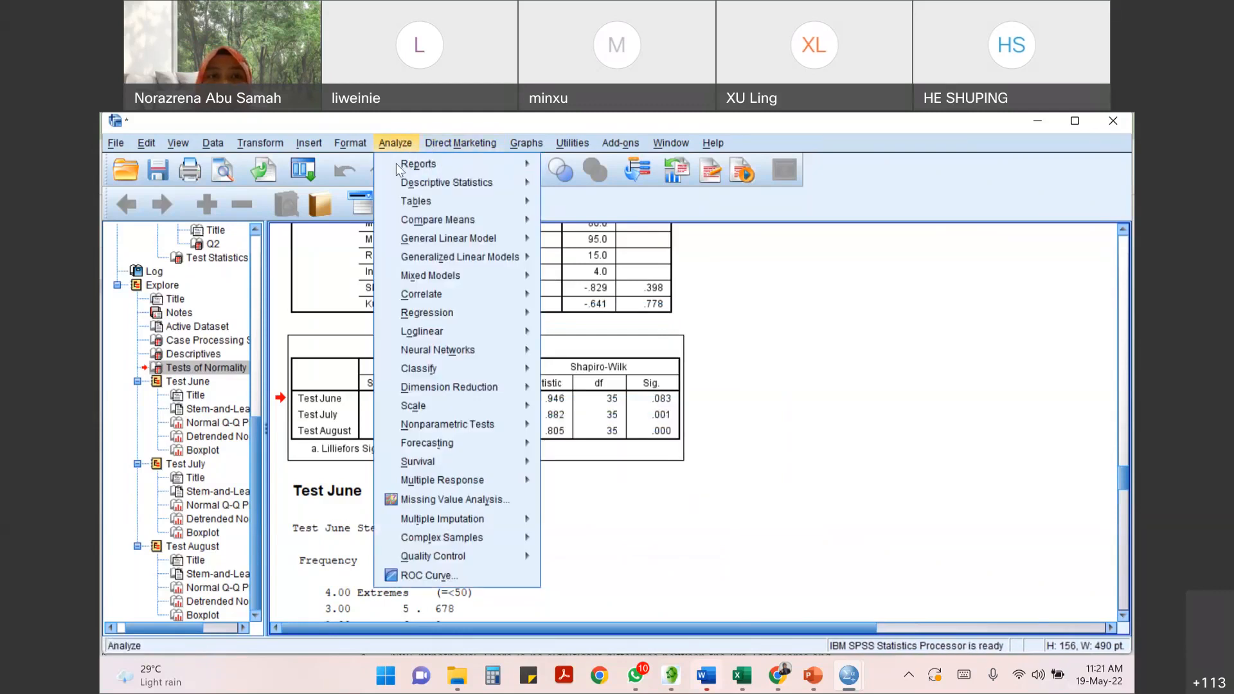
mouse_move(488, 183)
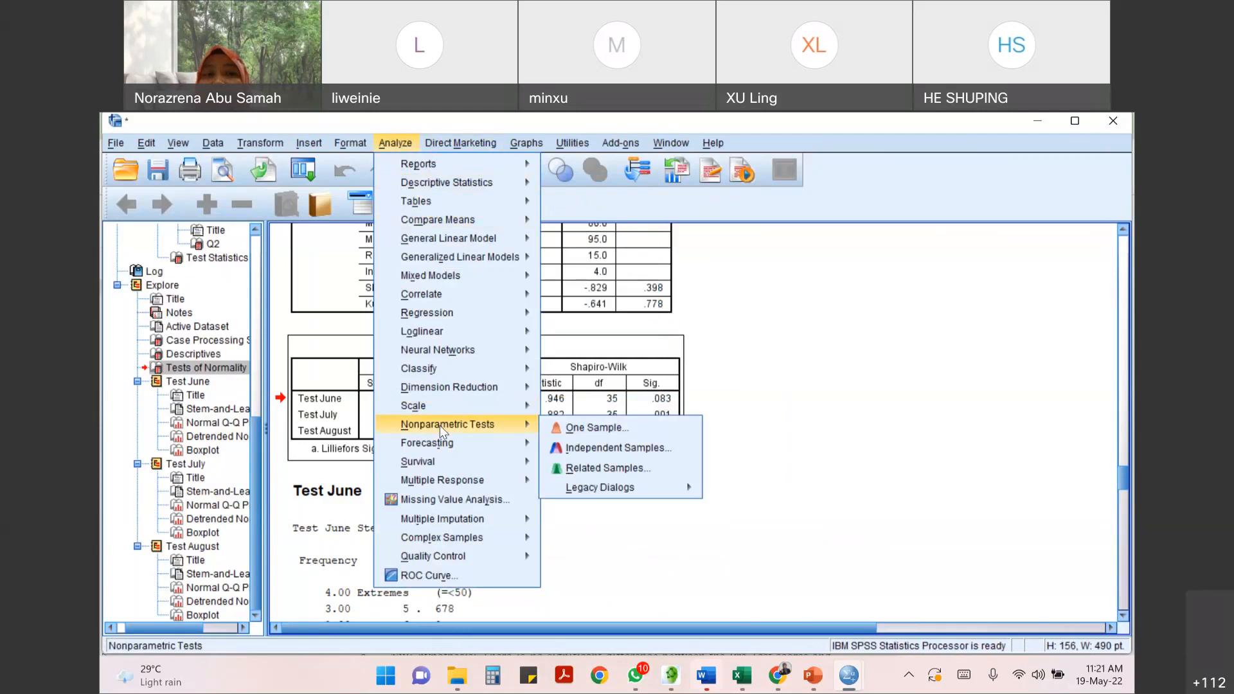
mouse_move(617, 500)
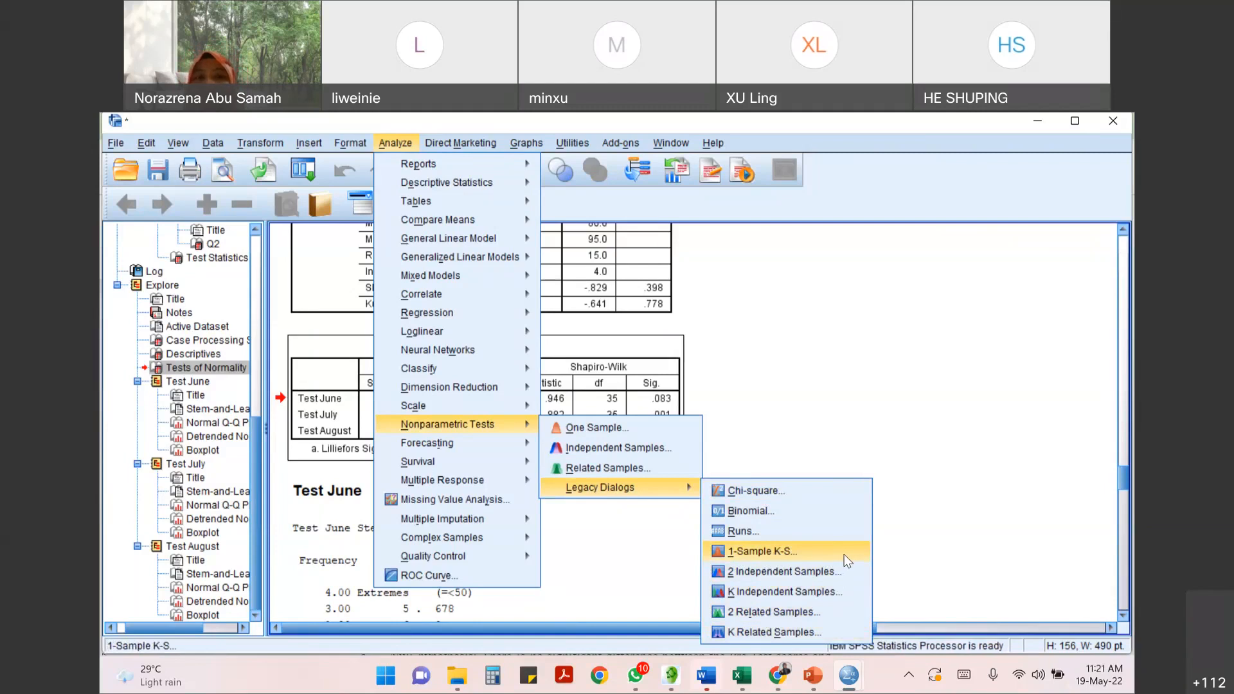
- Set up a Paired-Samples T Test with Test June as Variable1 and Test August as Variable2
mouse_move(449, 219)
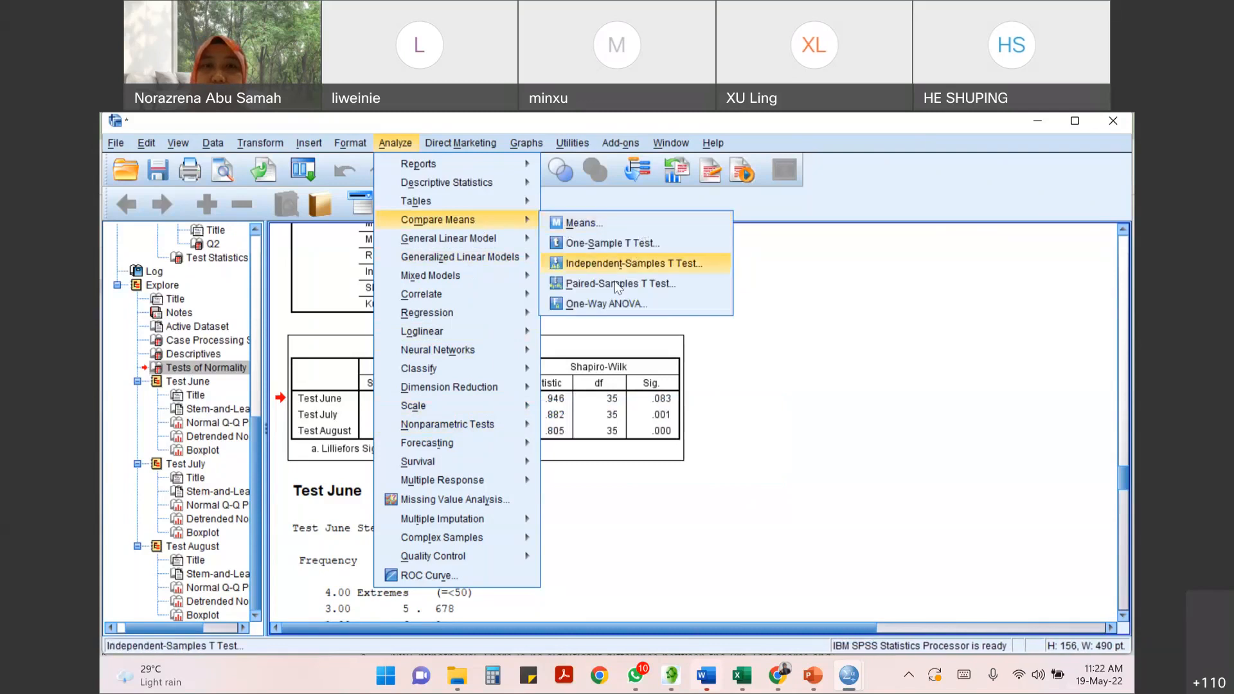
left_click(604, 284)
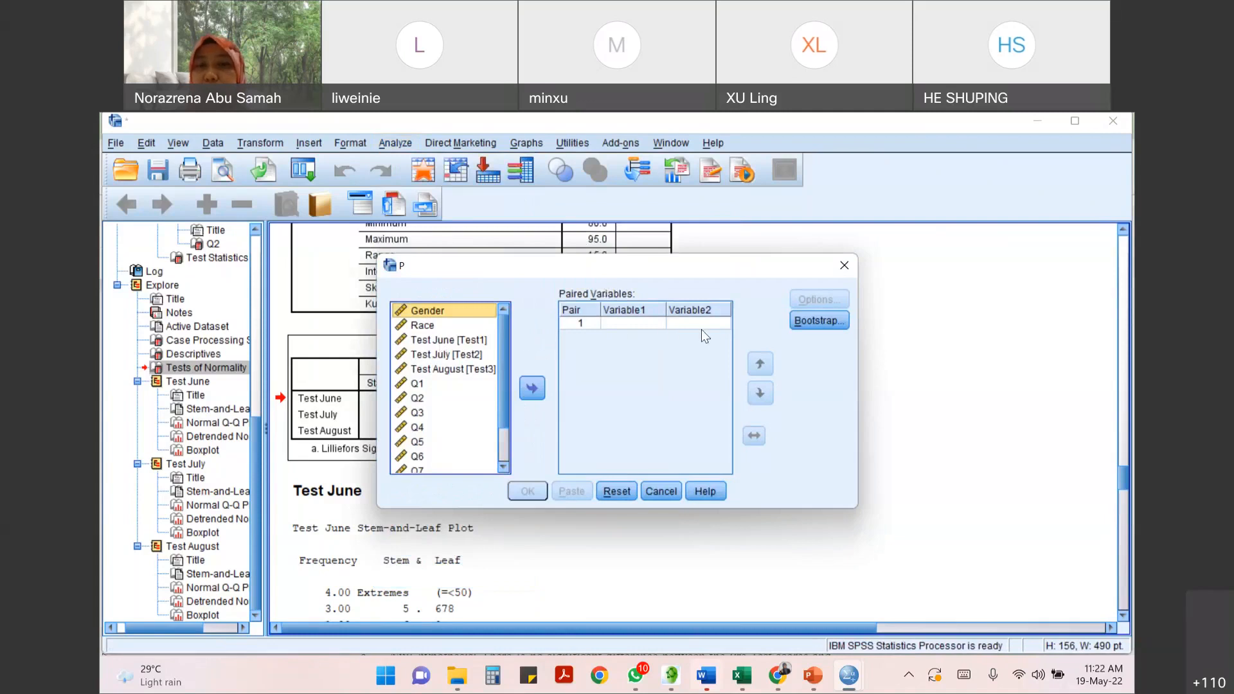
left_click(466, 341)
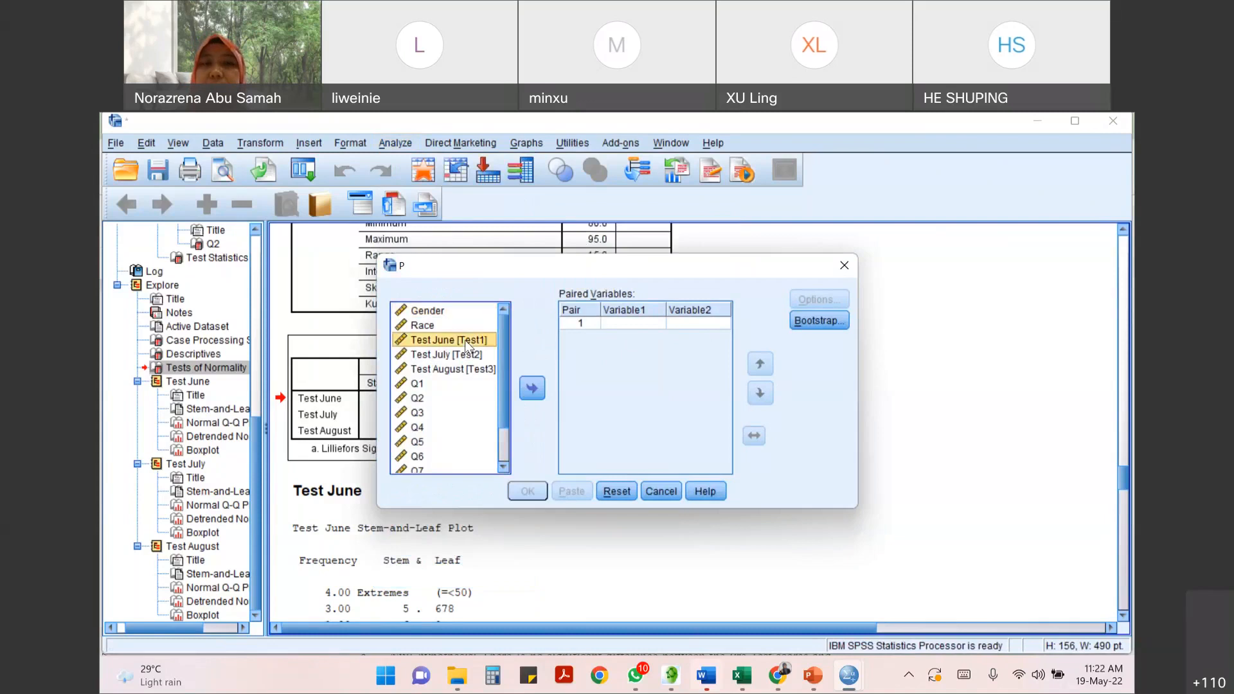
left_click(531, 389)
left_click(437, 370)
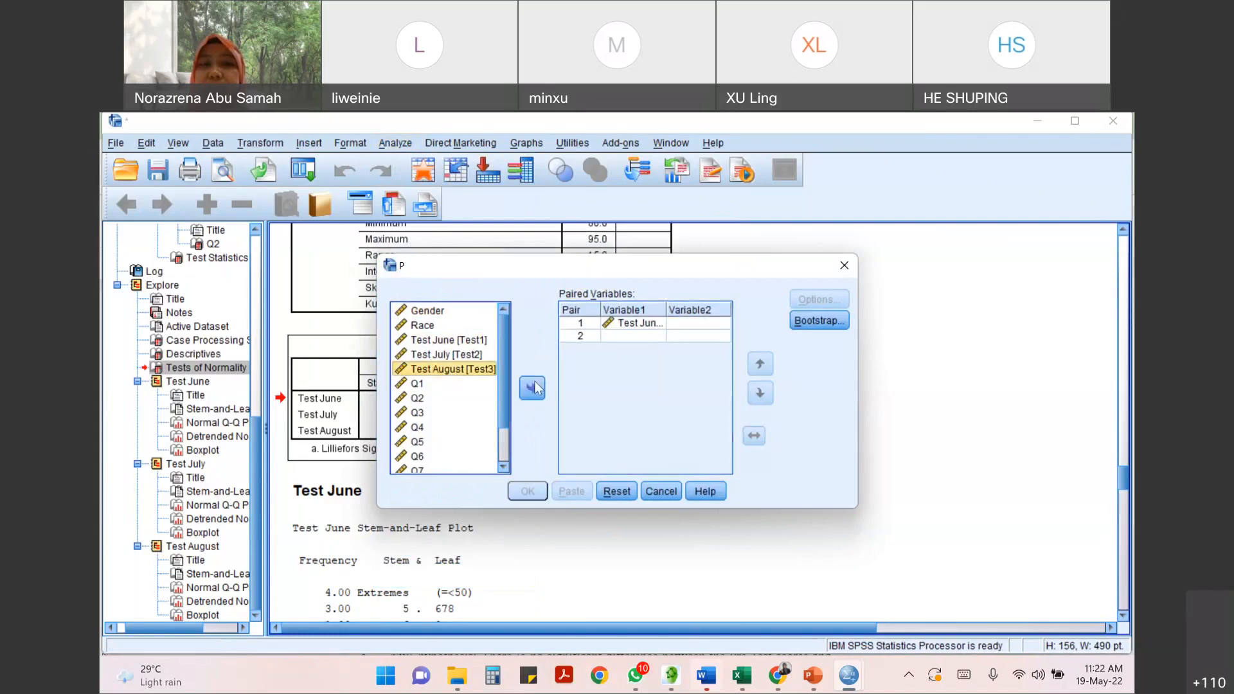
left_click(534, 389)
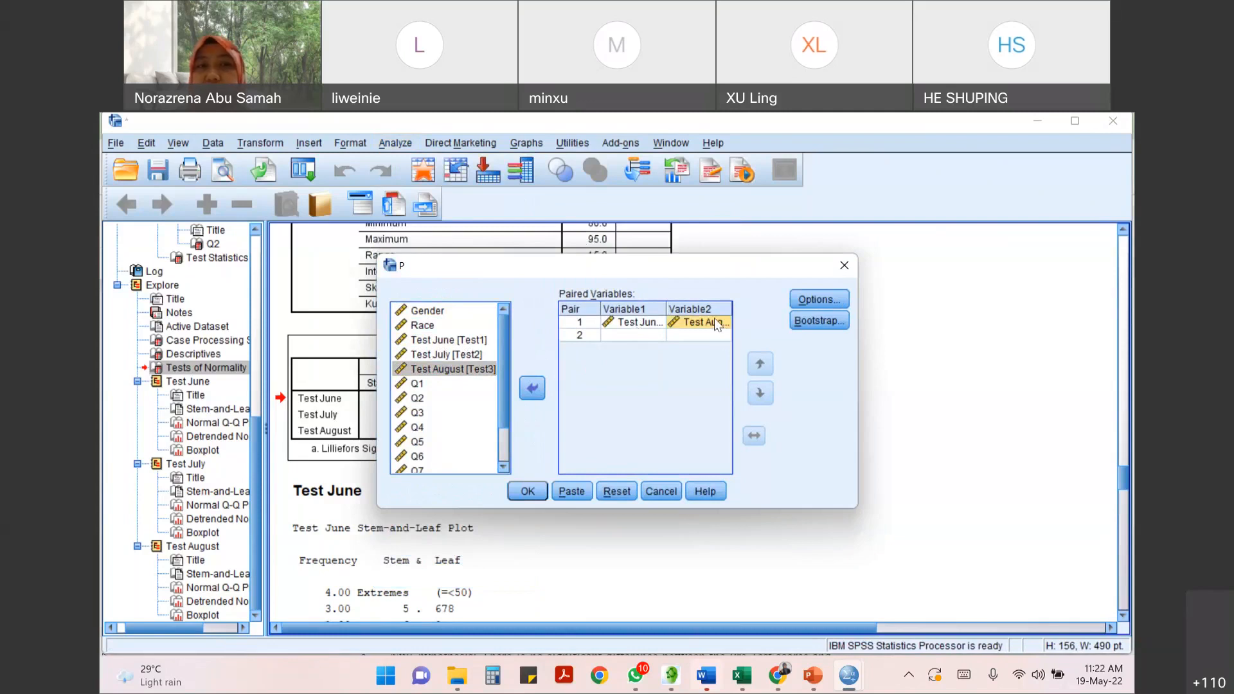
left_click(455, 370)
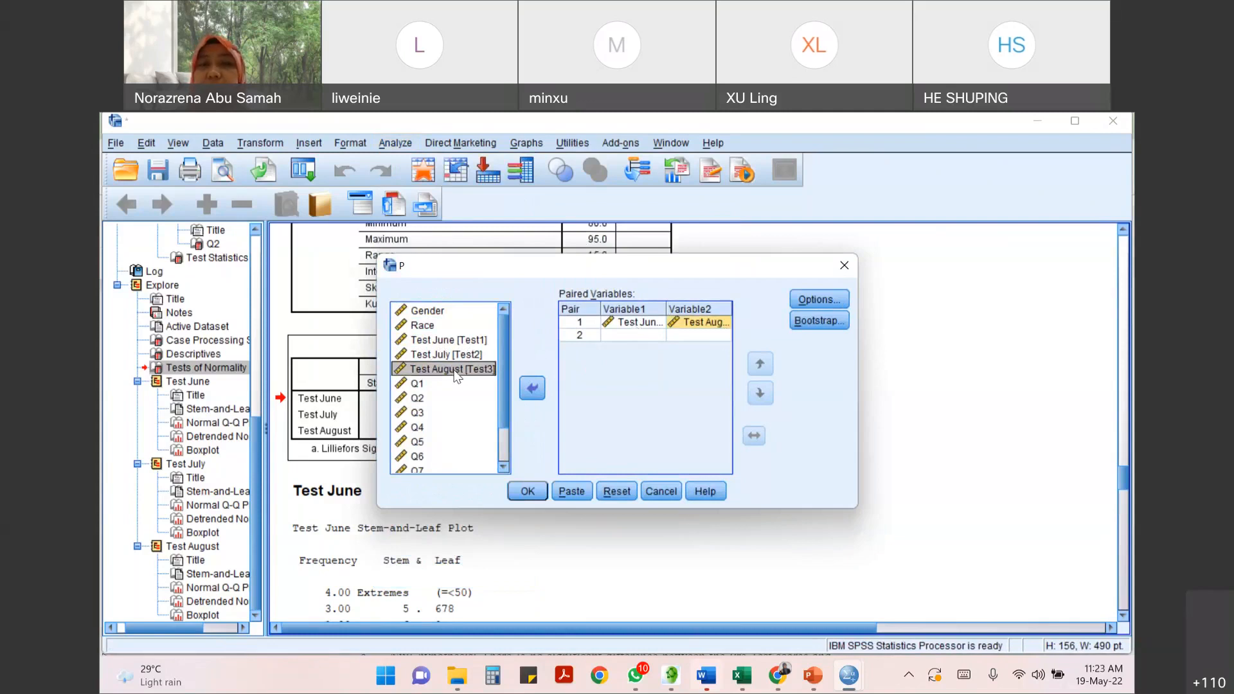
- Check the confidence interval and missing values options without changing them, and run the paired-samples t test
left_click(824, 300)
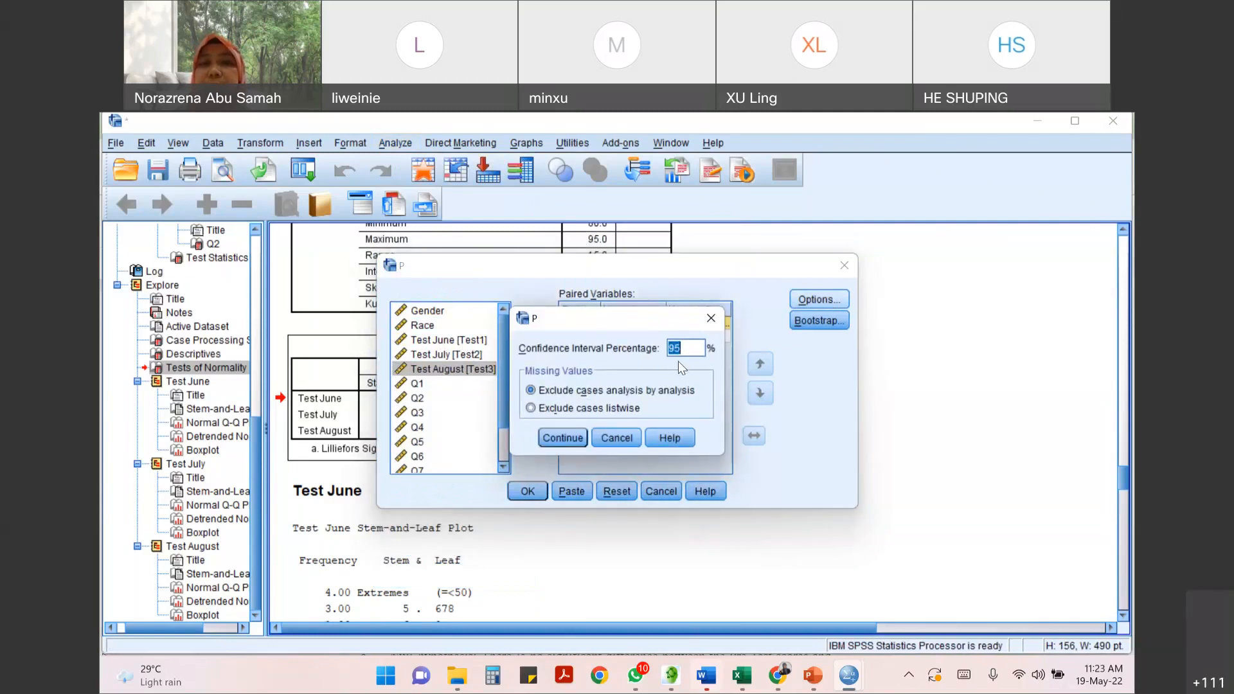
left_click(616, 437)
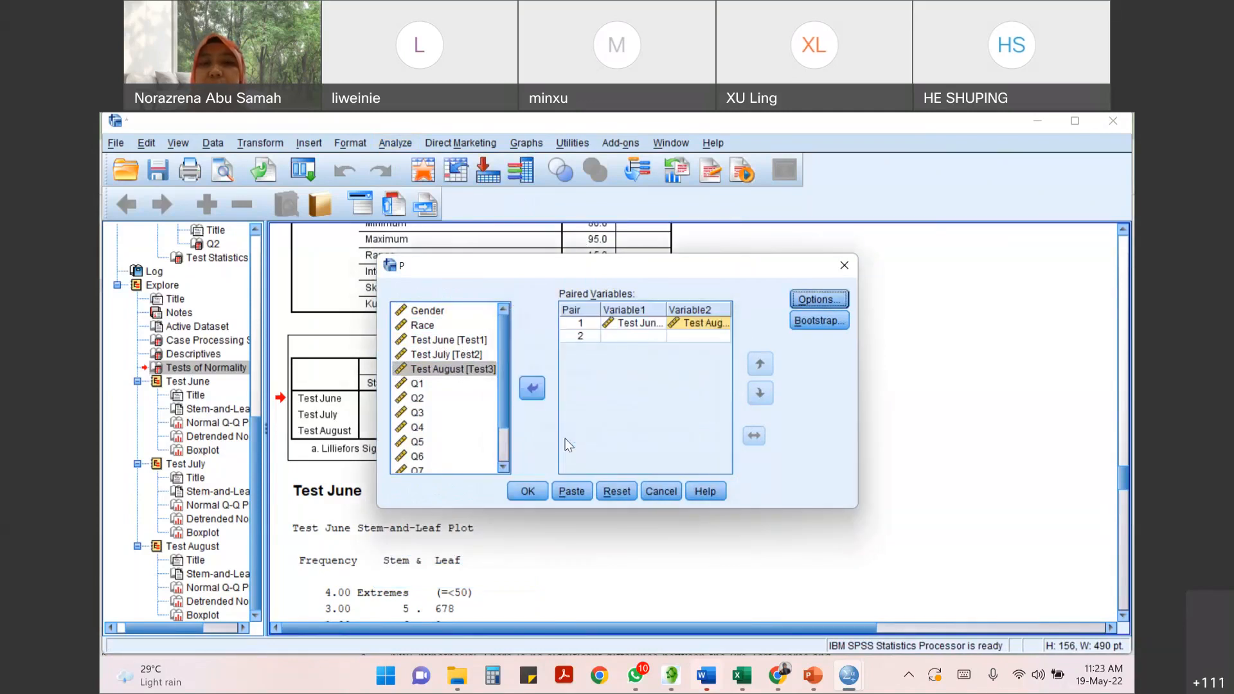
left_click(529, 492)
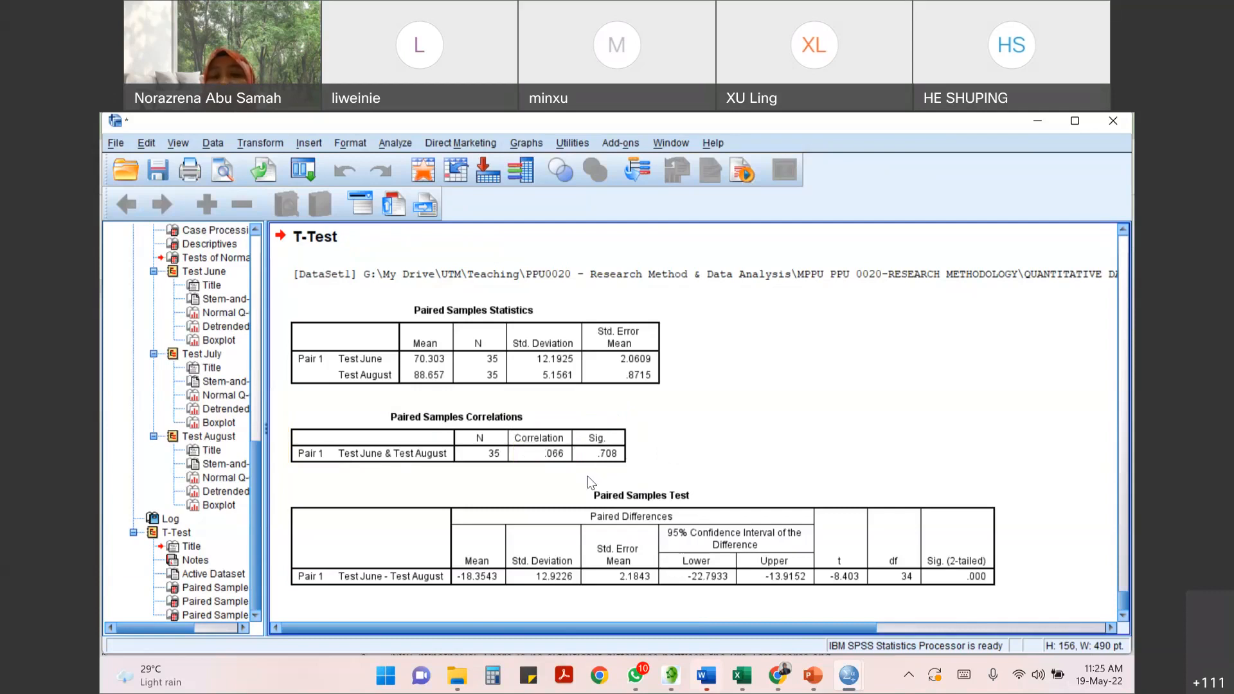
left_click(611, 437)
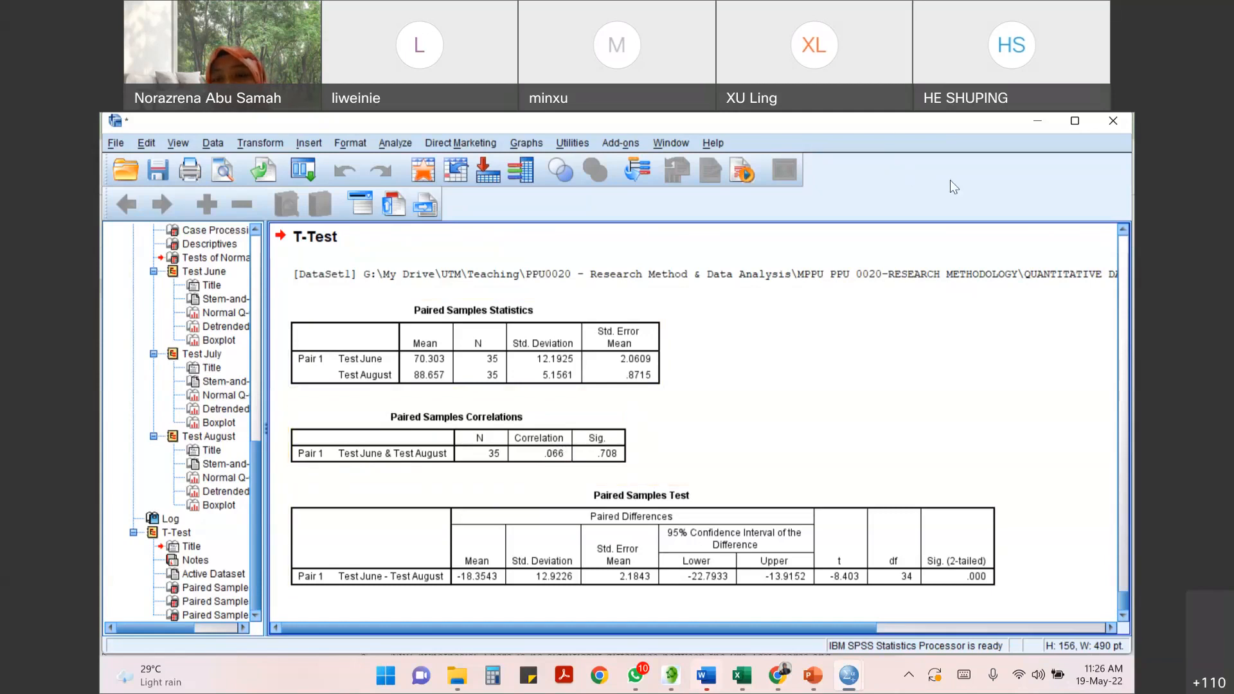
- Switch to the QUANTITATIVE DATA ANALYSIS WRITING document in Google Docs and highlight the bracketed z and p values above Table 5.5
mouse_move(778, 675)
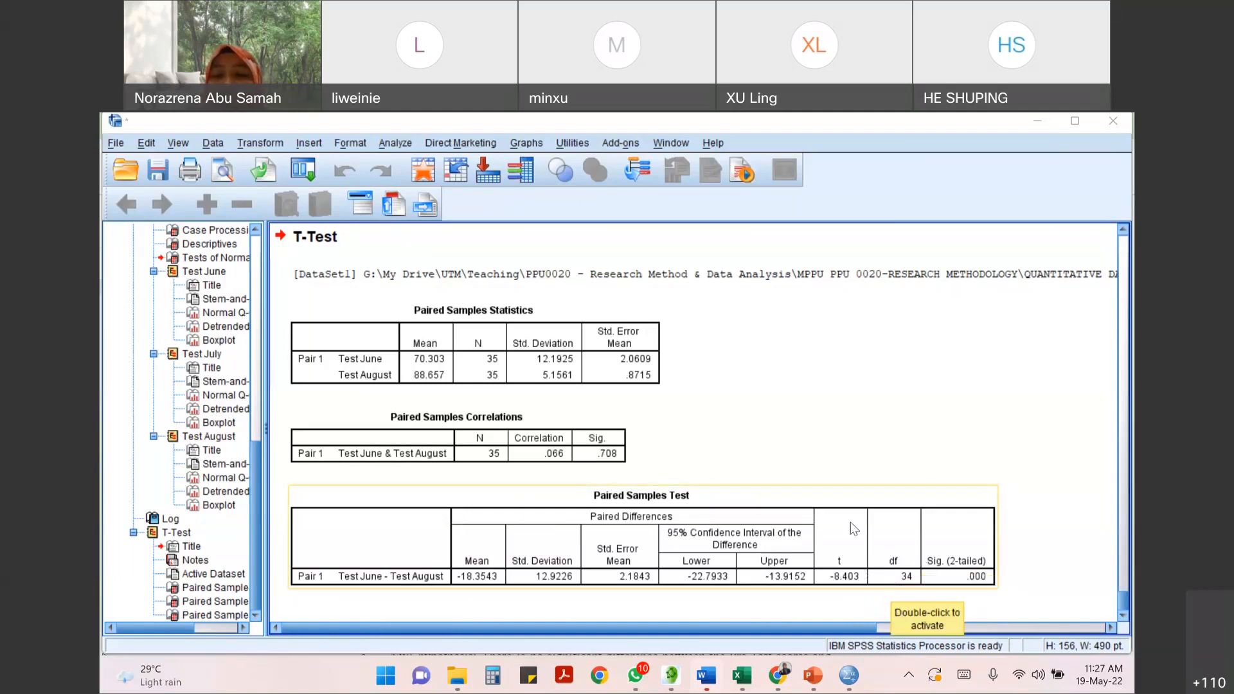
mouse_move(846, 680)
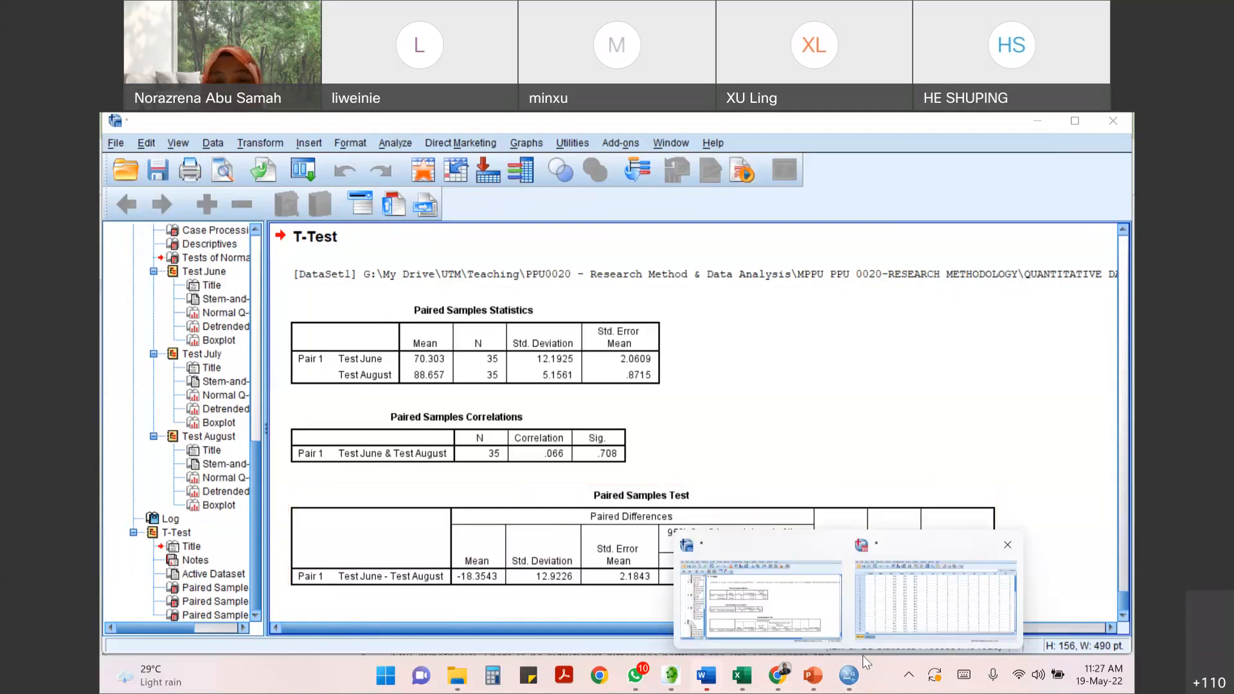
left_click(778, 675)
scroll(623, 439, "down", 10)
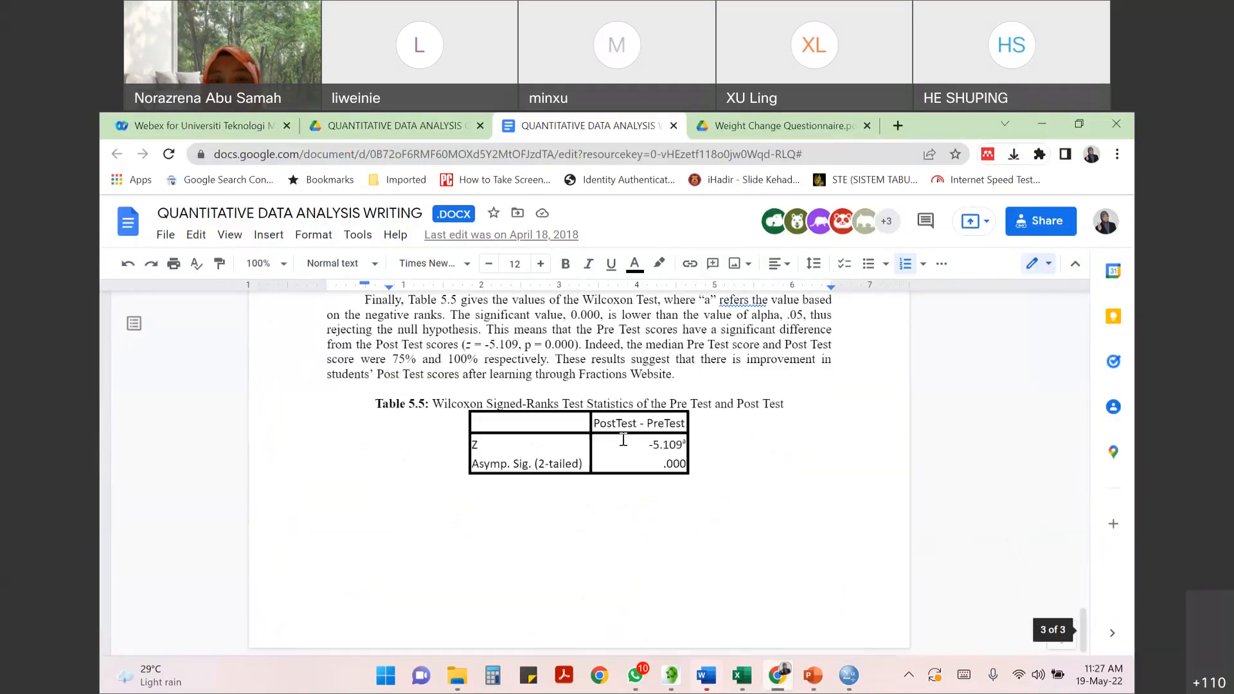
scroll(473, 521, "up", 3)
left_click_drag(461, 506, 578, 508)
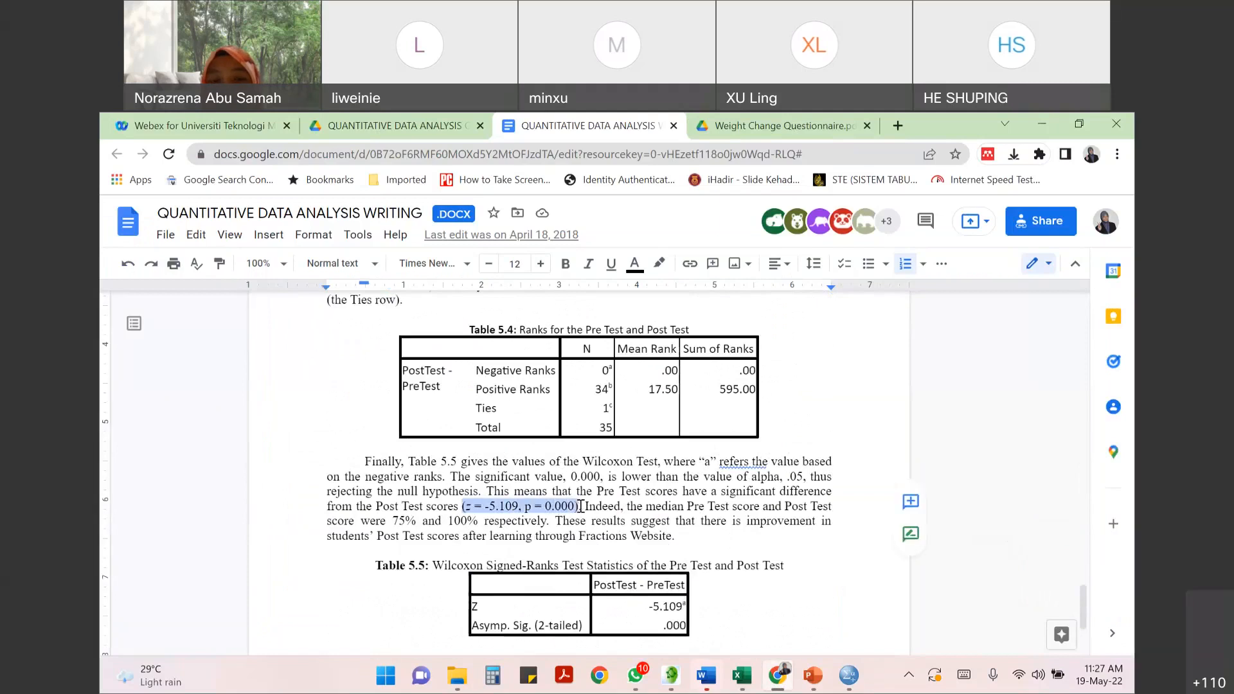
- Point out the Z row in Table 5.5 and replace the z symbol with t in the paragraph's bracketed statistics
double_click(482, 607)
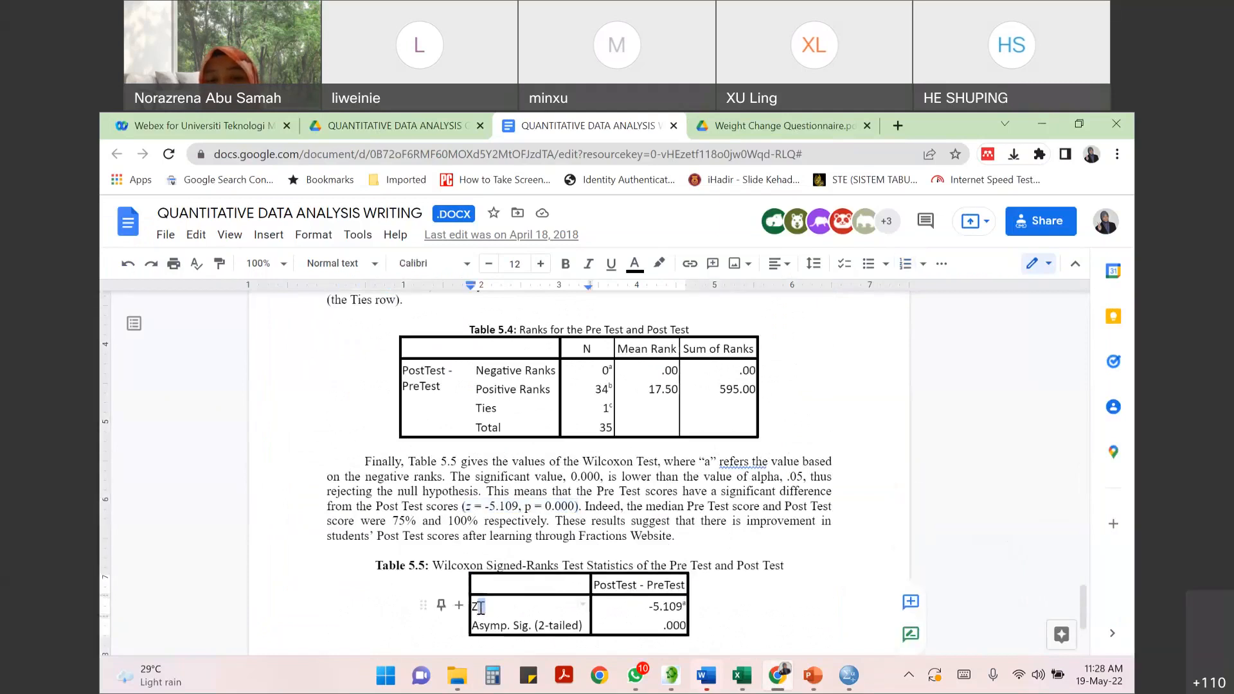
left_click(479, 606)
double_click(468, 507)
type("t")
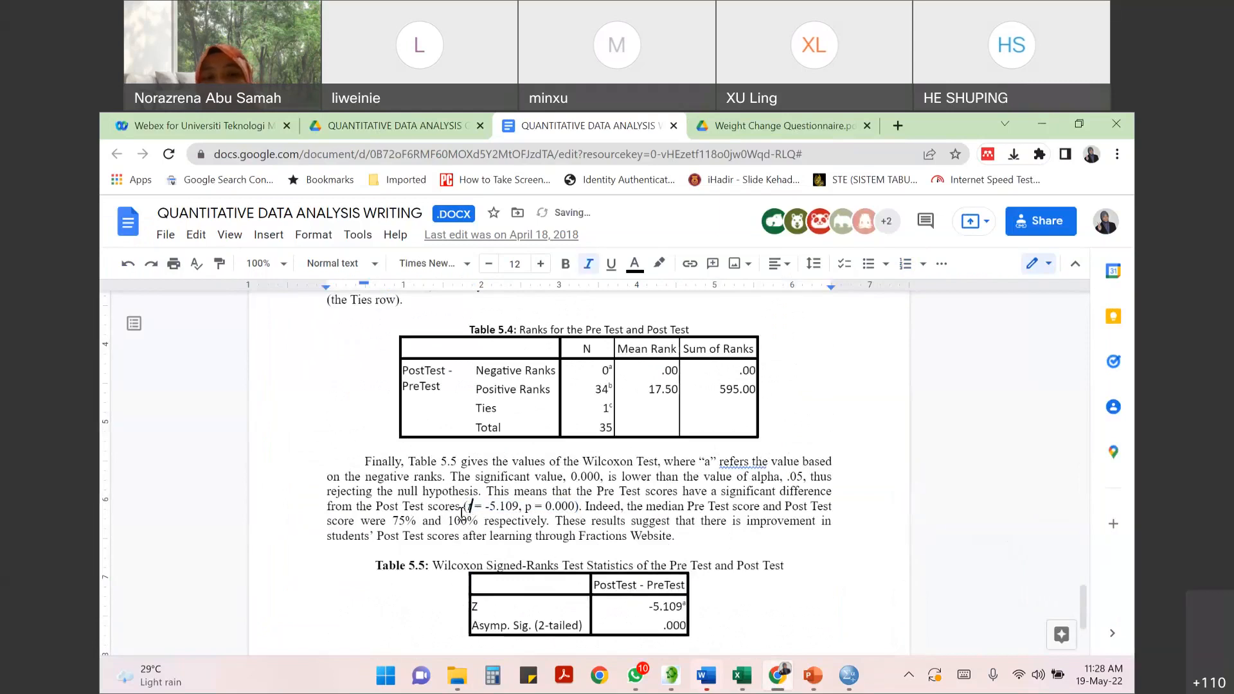
- Insert "df = 34," before the p value in the document's bracketed statistics, taking the degrees of freedom from the SPSS Paired Samples Test table
key("alt+Tab")
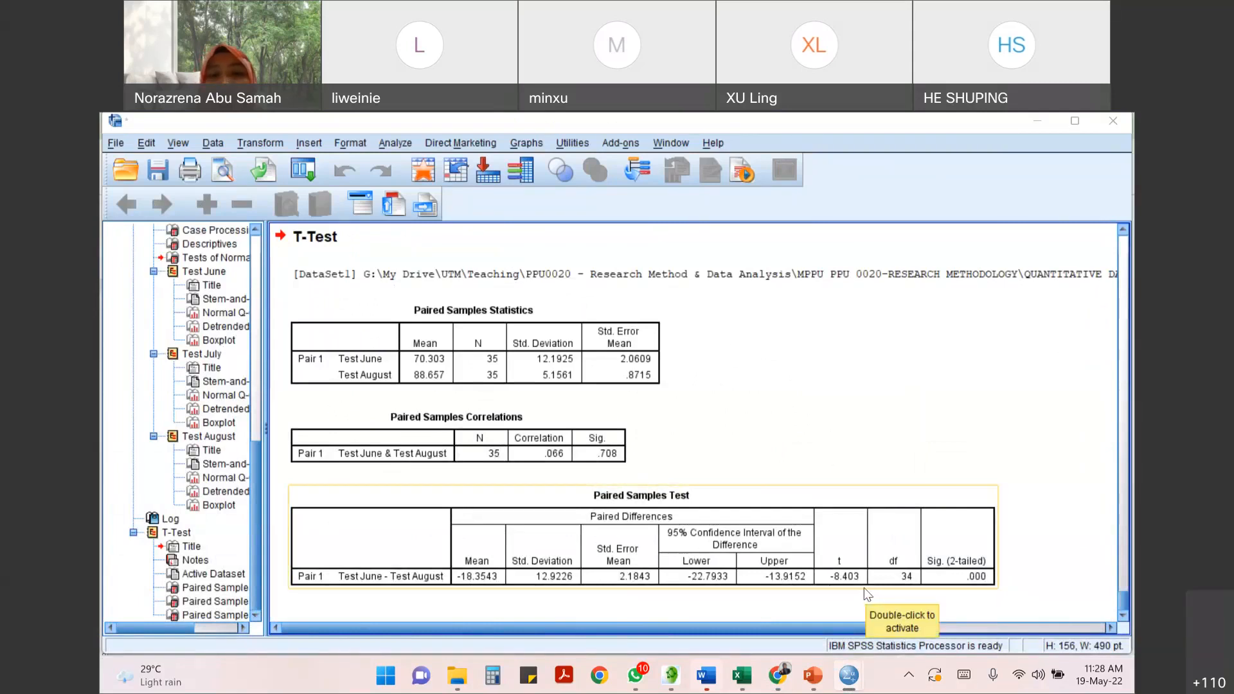
key("alt+Tab")
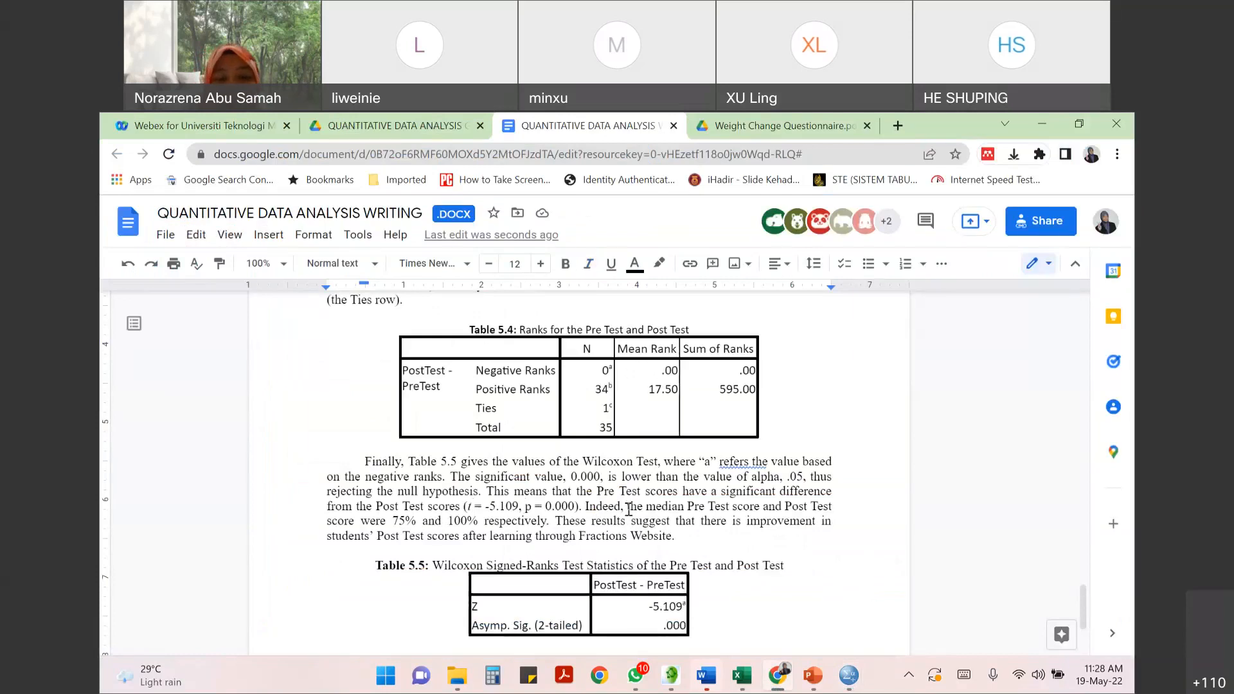
type("df =")
key("alt+Tab")
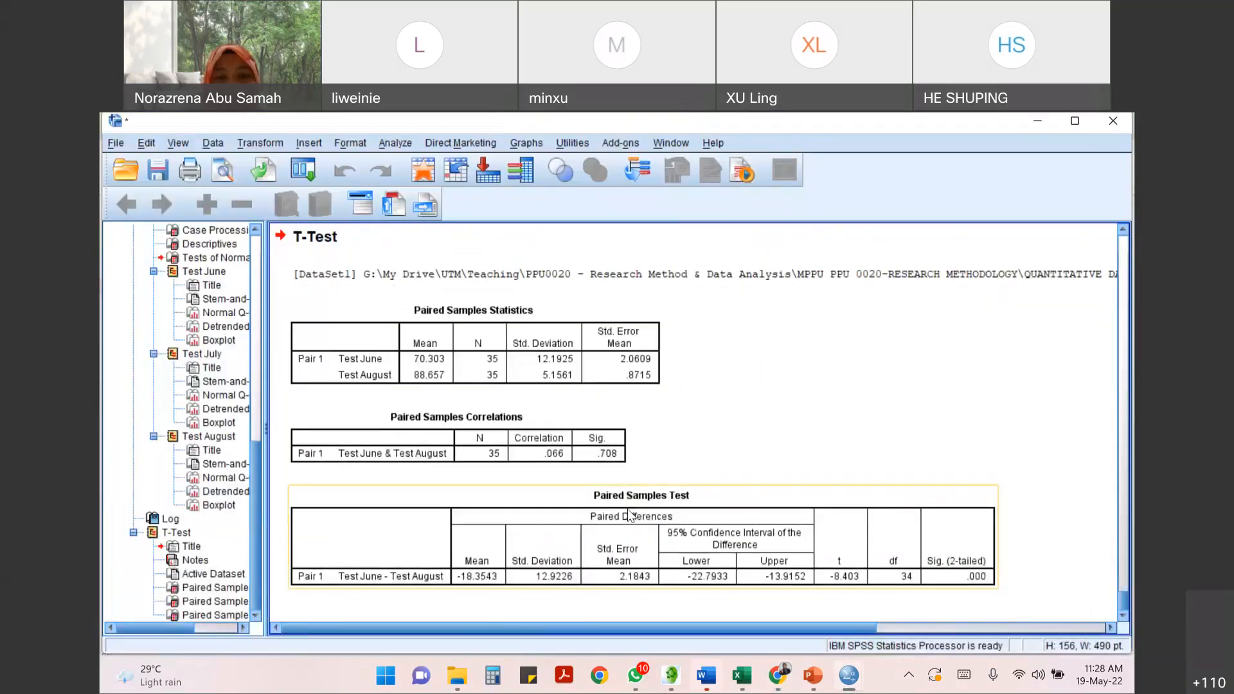
key("alt+Tab")
type("34,")
- Check the two-tailed significance in the SPSS Paired Samples Test table, and highlight the bracketed t, df and p statistics in the document
key("alt+Tab")
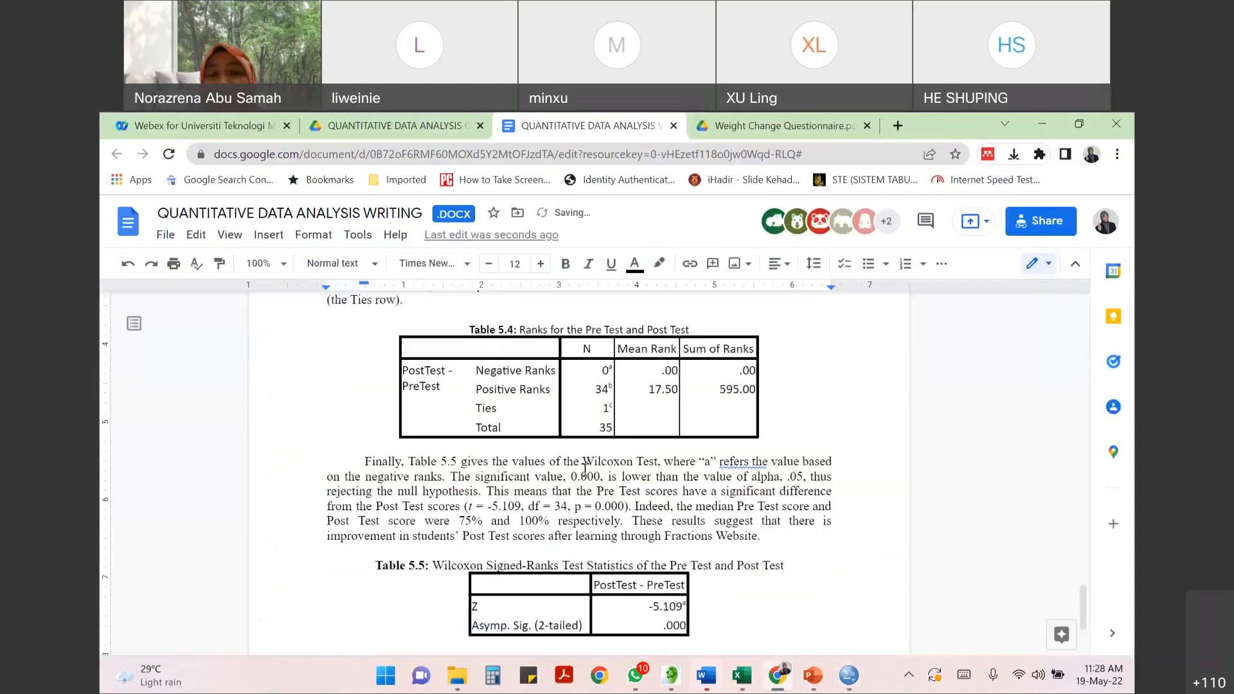
key("alt+Tab")
left_click_drag(466, 510, 622, 515)
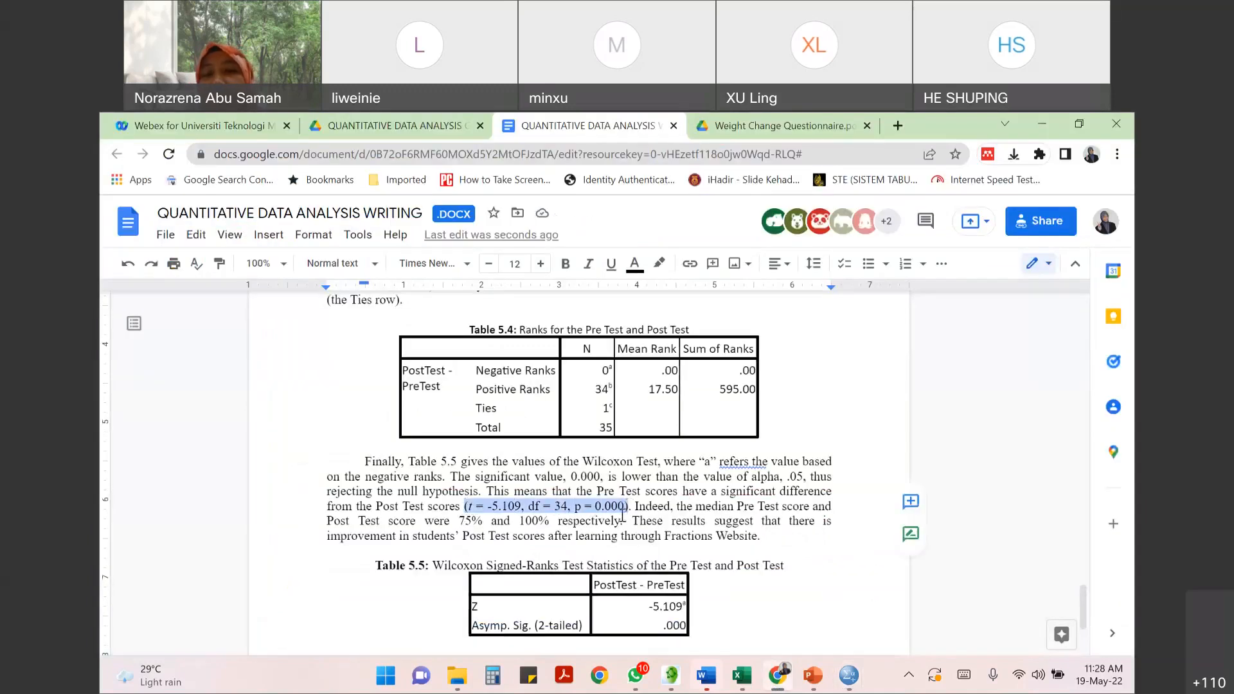
left_click(632, 536)
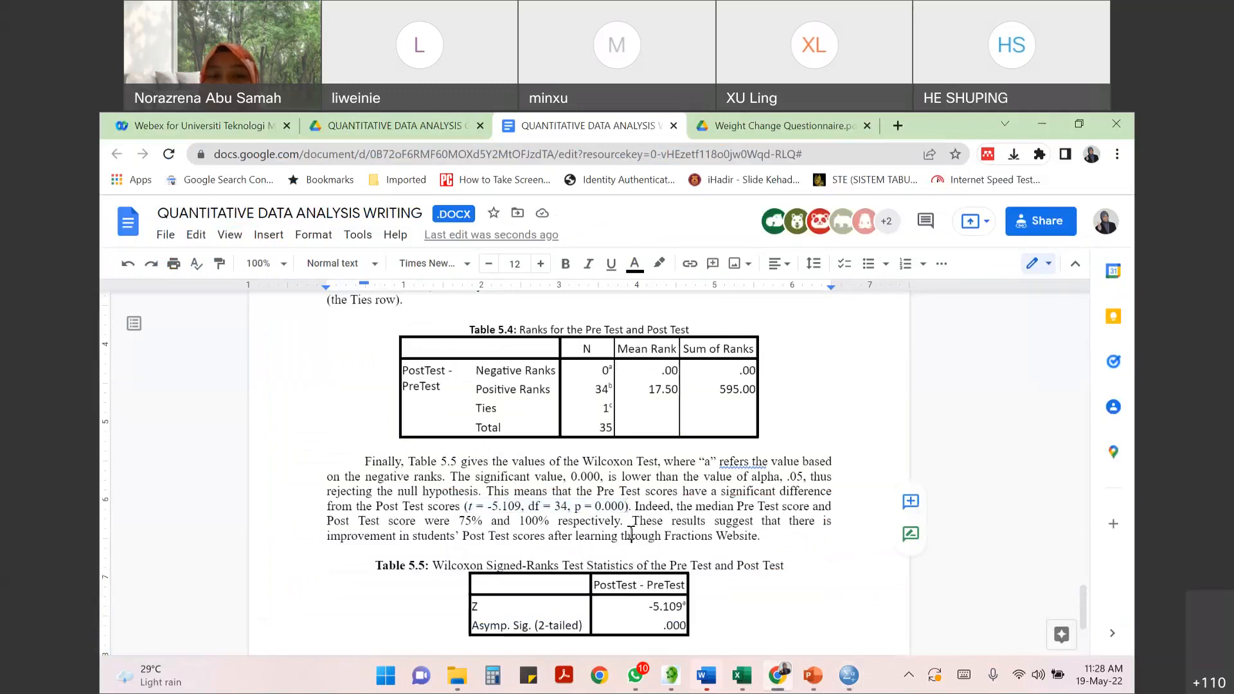
- Point out the bracketed t, df and p statistics in the paragraph above Table 5.5, highlighting the degrees of freedom value
left_click_drag(464, 507, 630, 507)
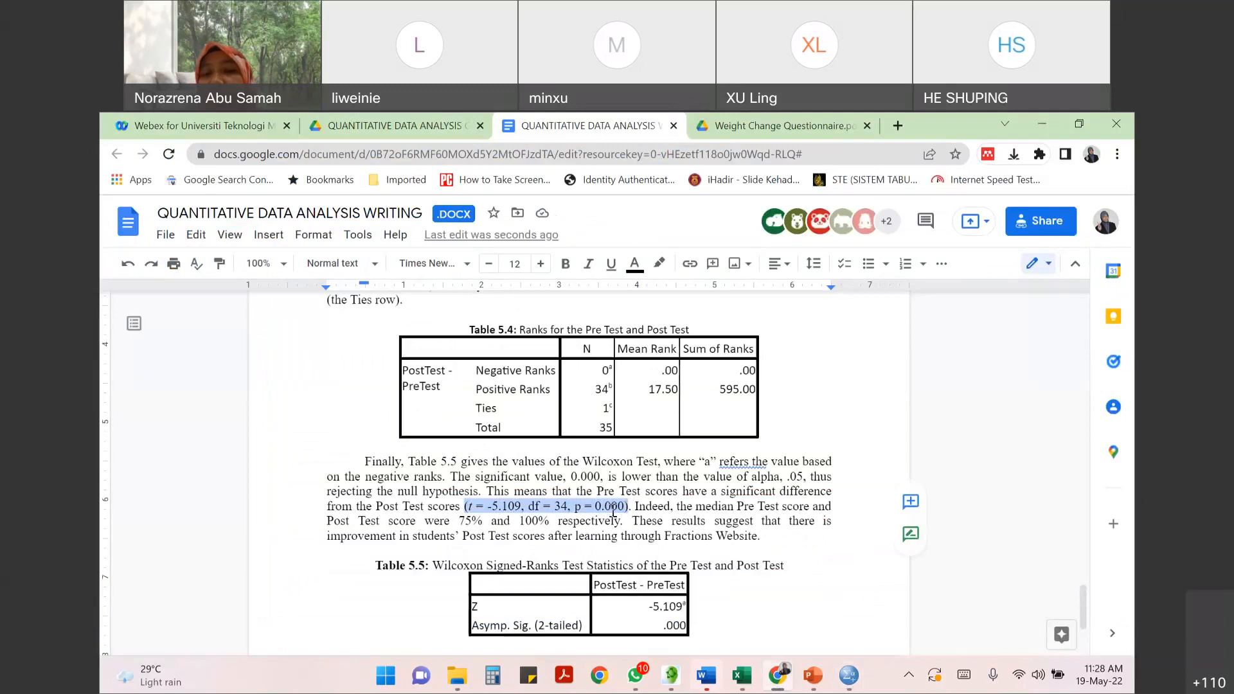
left_click(613, 508)
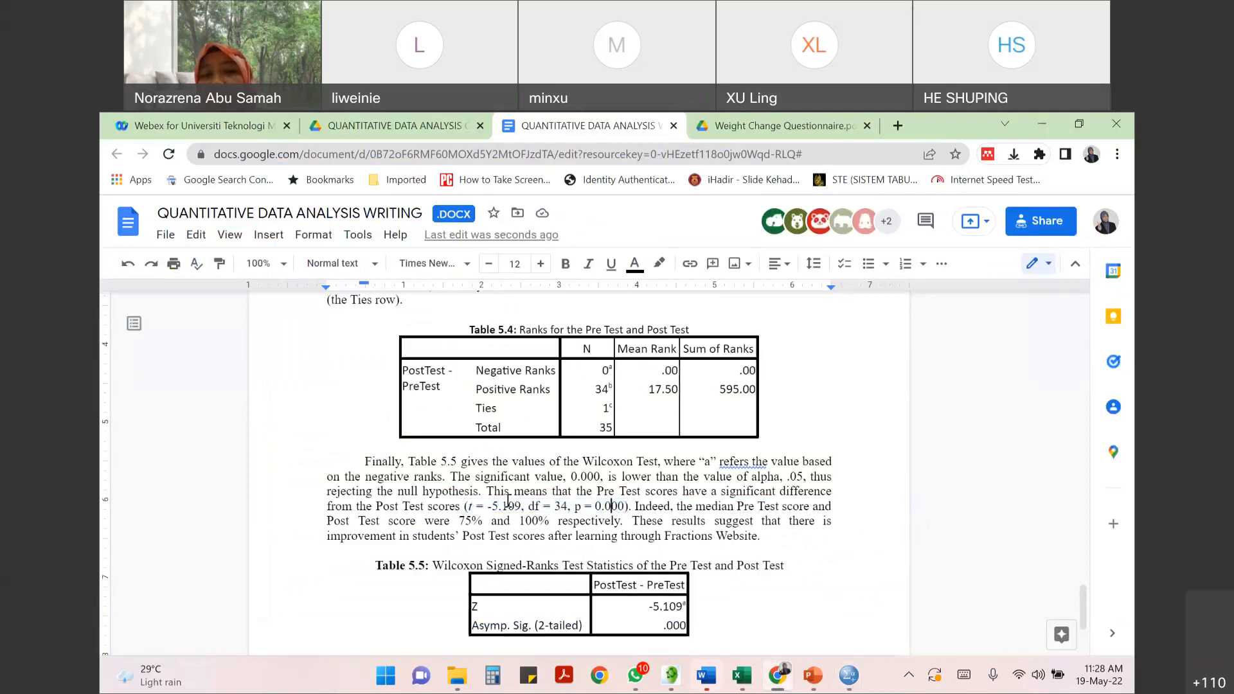
left_click_drag(504, 500, 467, 508)
left_click(513, 536)
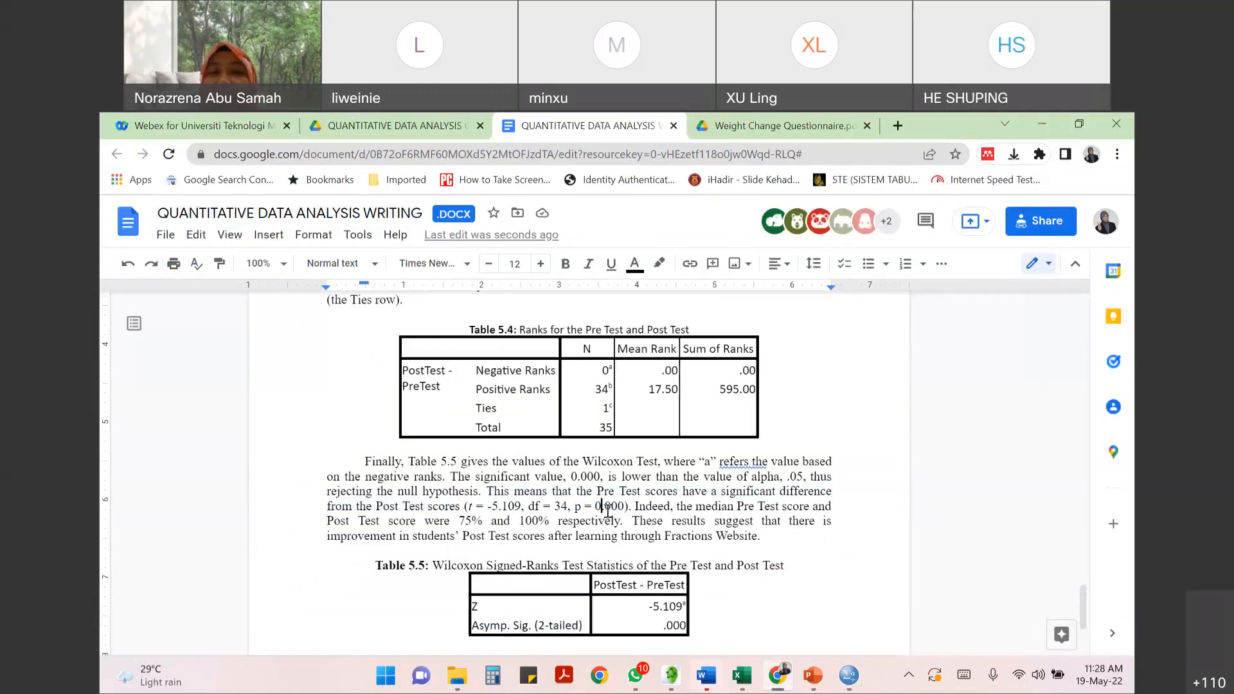
left_click(549, 506)
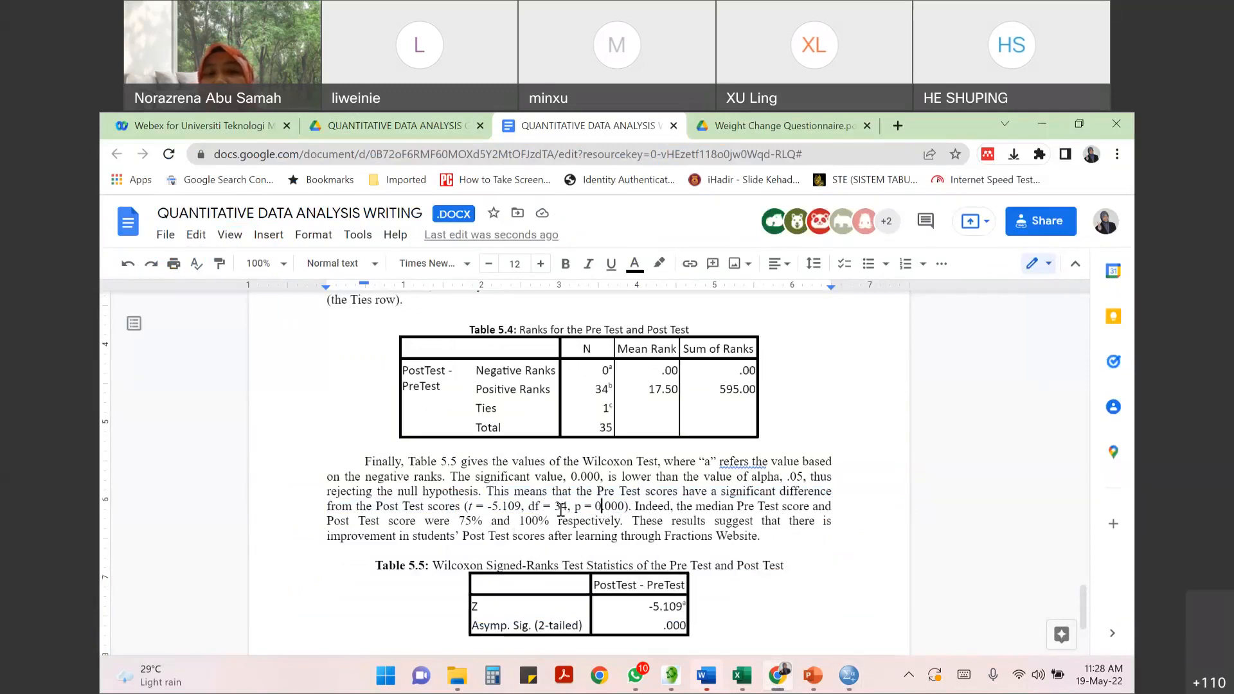
left_click(571, 506, "shift")
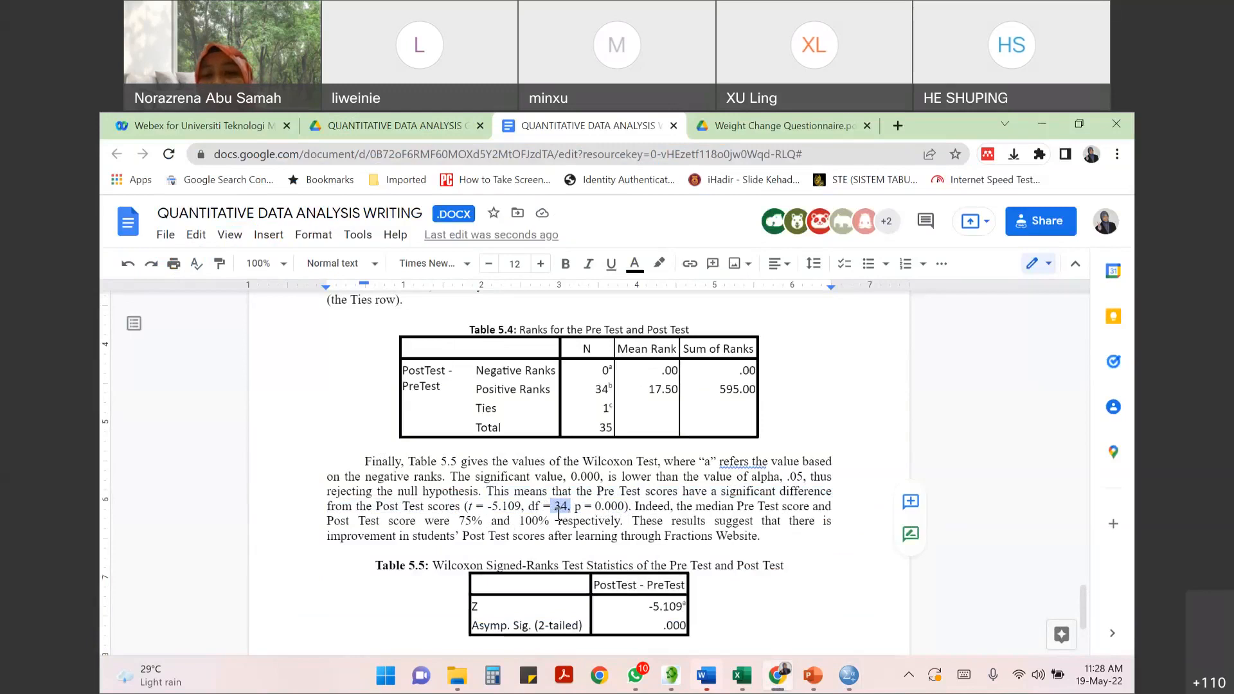
left_click(544, 508)
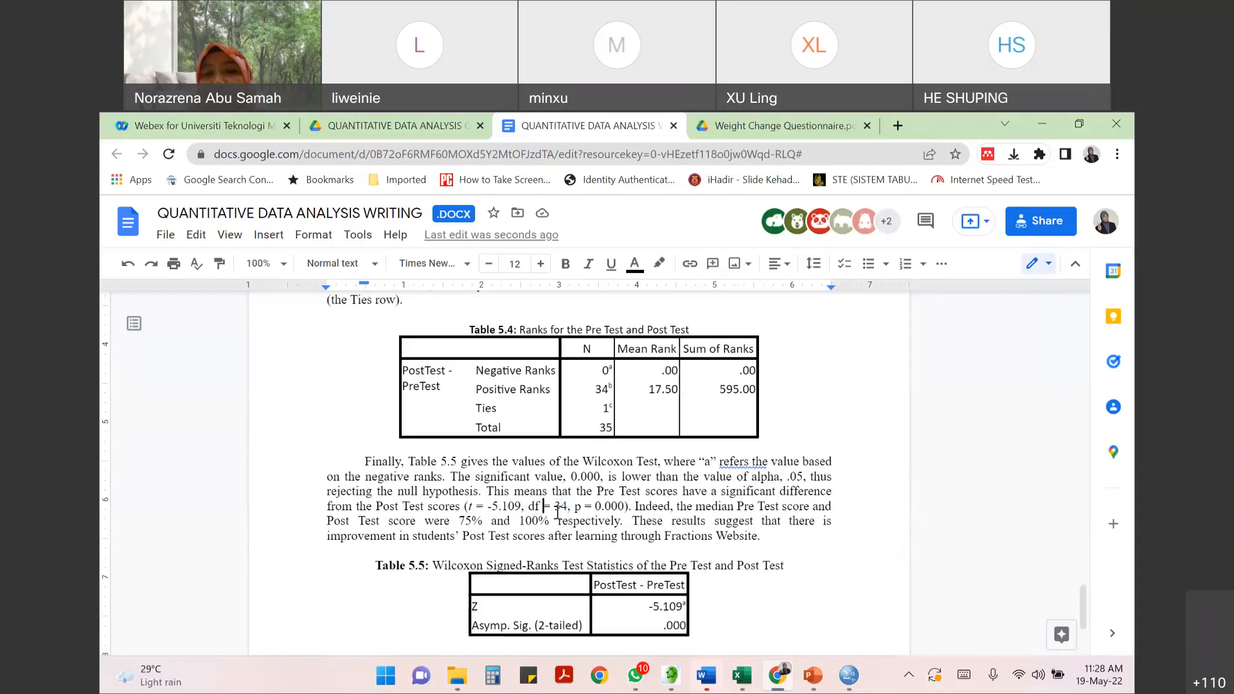
left_click_drag(554, 506, 566, 505)
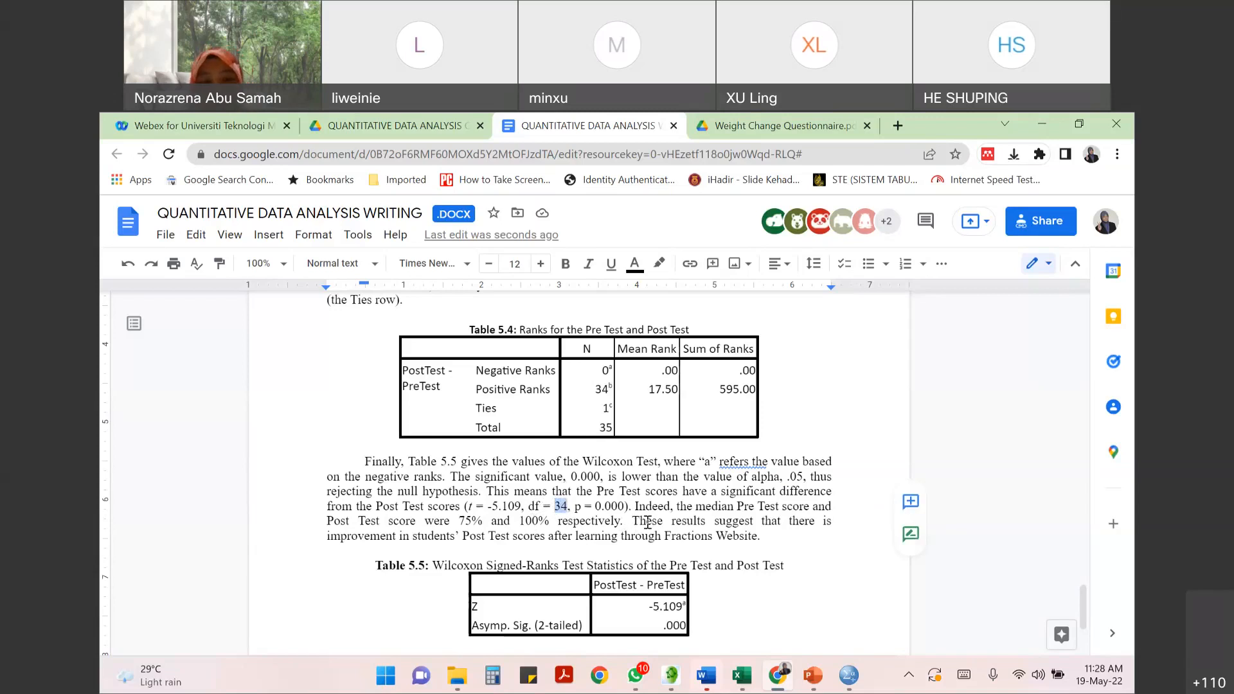
- Undo the t and df edits in the bracketed statistics of the paragraph above Table 5.5
key("ctrl+z")
key("ctrl+z")
key("ctrl+z")
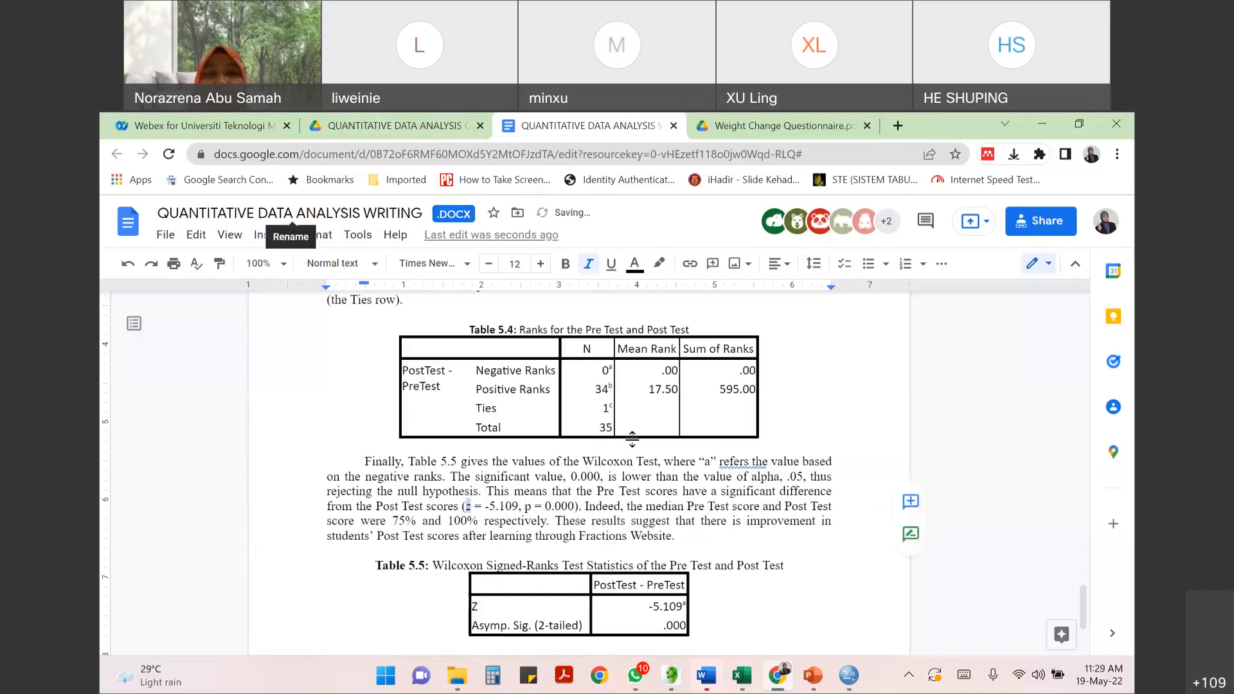
- Switch to the SPSS output and select the Paired Samples Correlations table to examine its correlation and significance
key("alt+Tab")
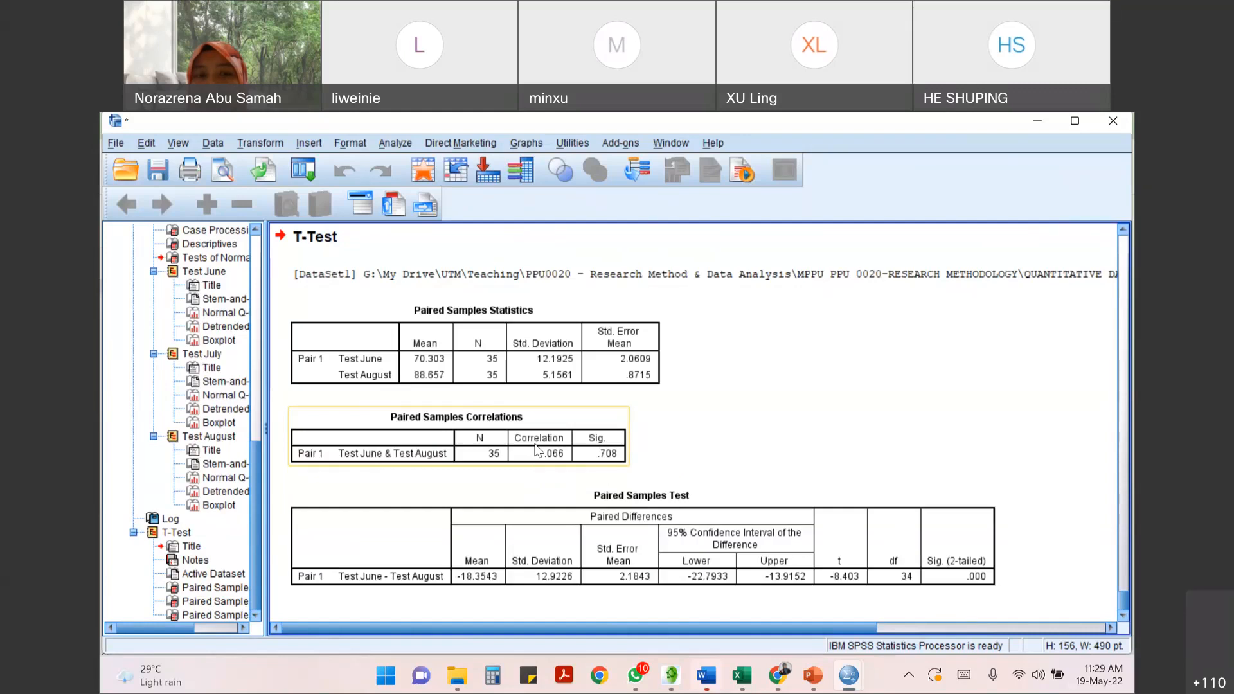
left_click(589, 457)
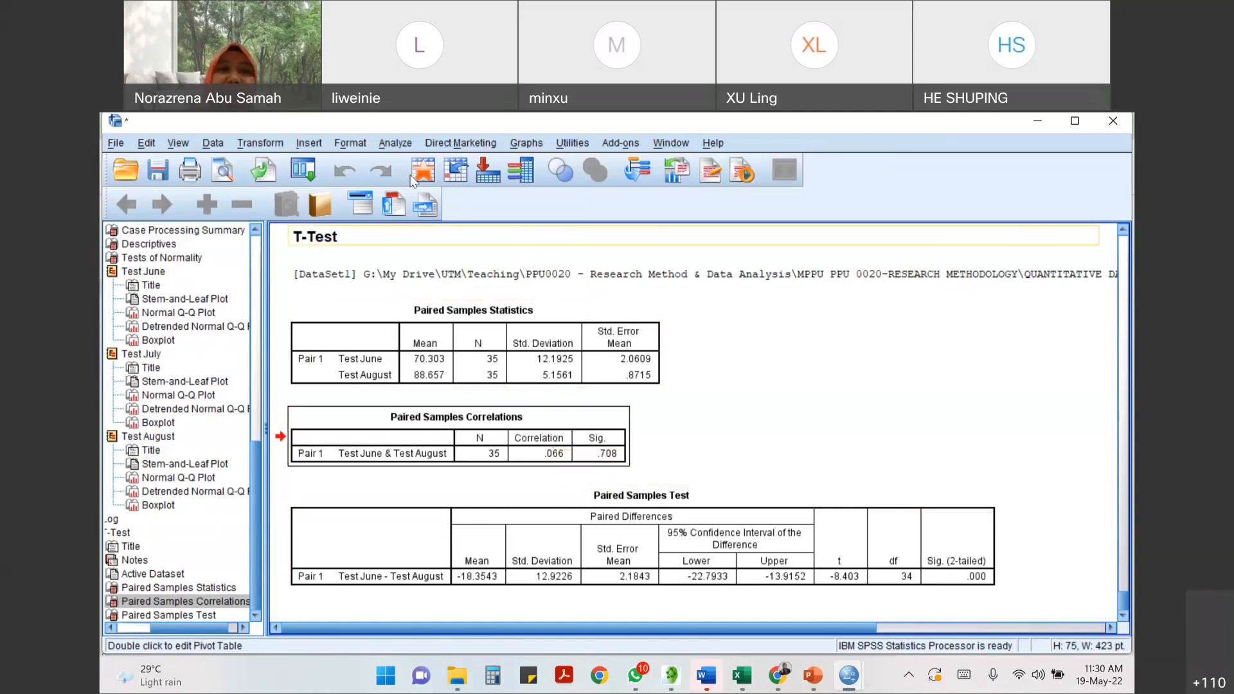
- Run a two-tailed bivariate correlation on variables Q1 to Q5 with both Pearson and Spearman coefficients
left_click(395, 143)
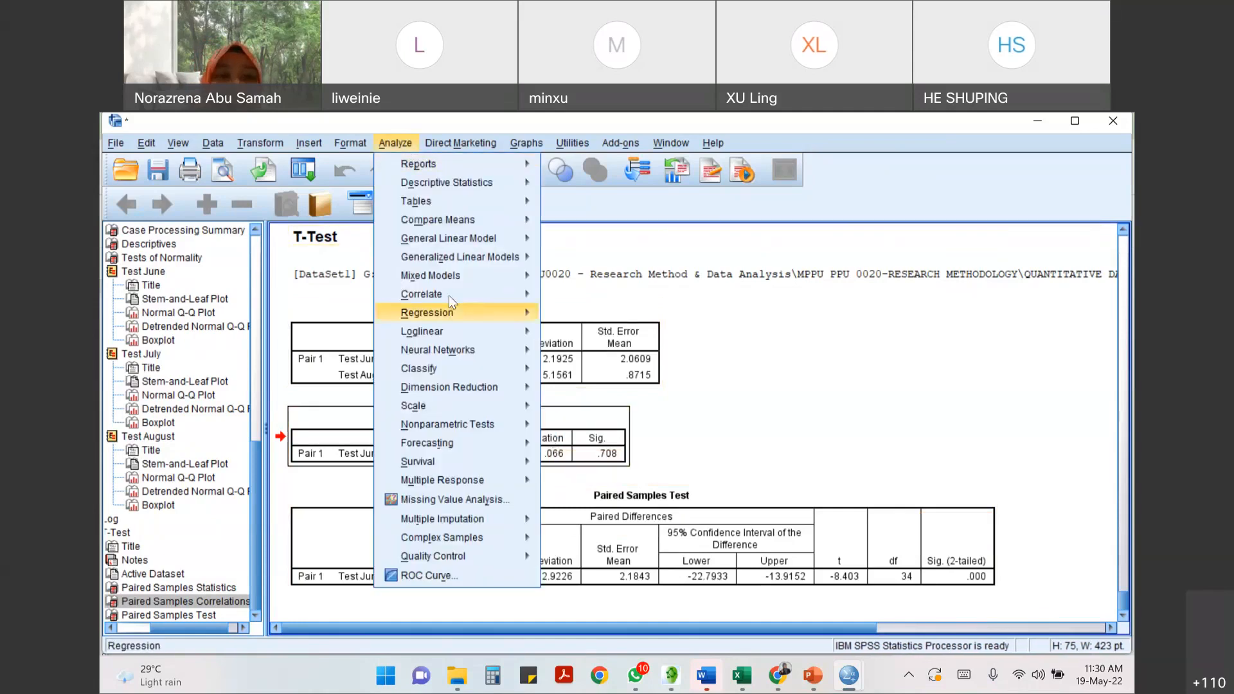
mouse_move(450, 296)
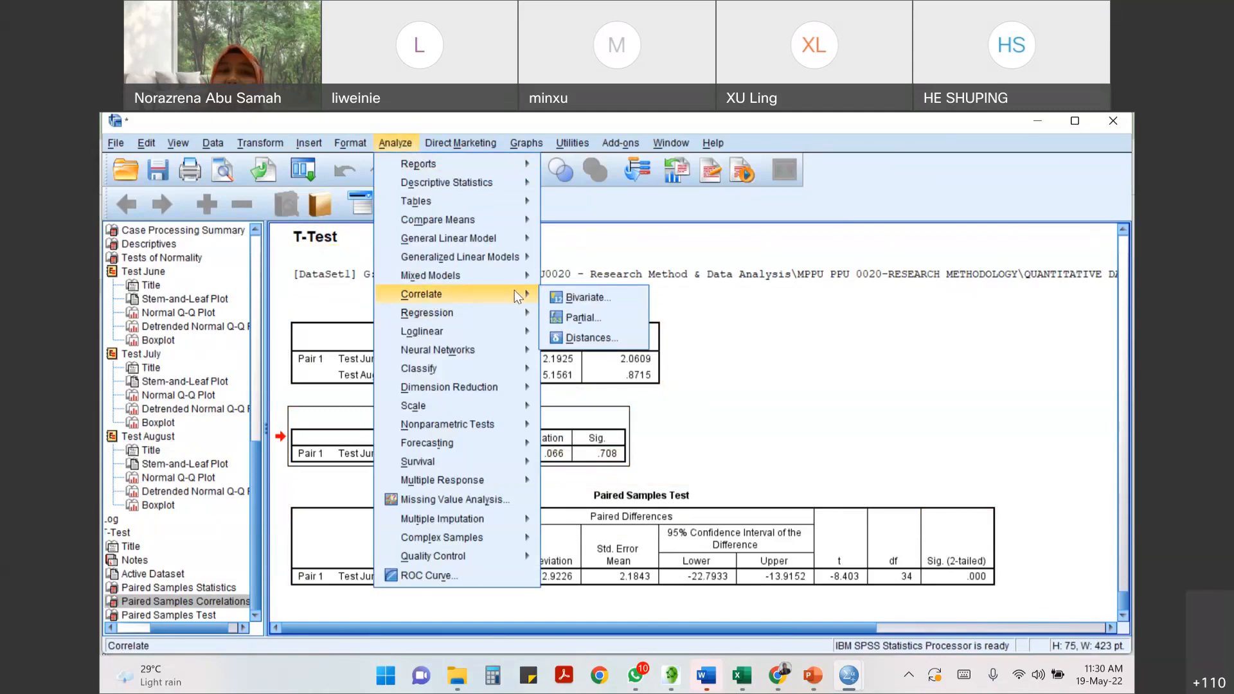
left_click(585, 297)
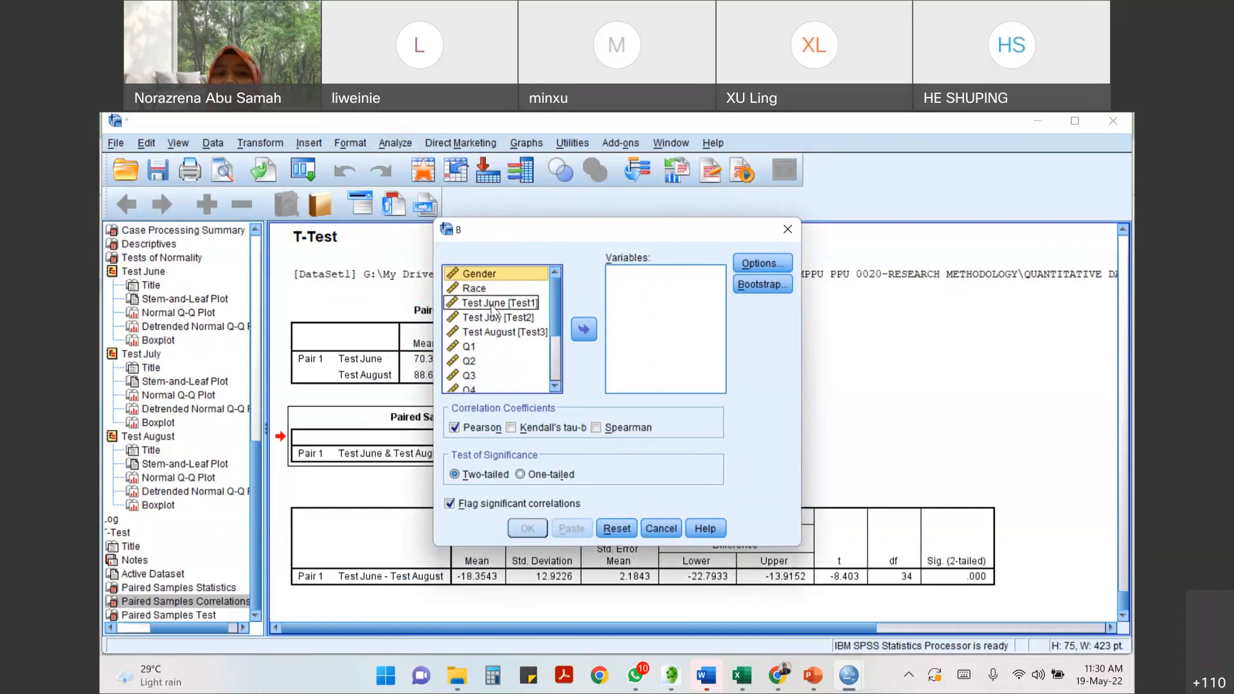
left_click(507, 351)
scroll(508, 351, "down", 1)
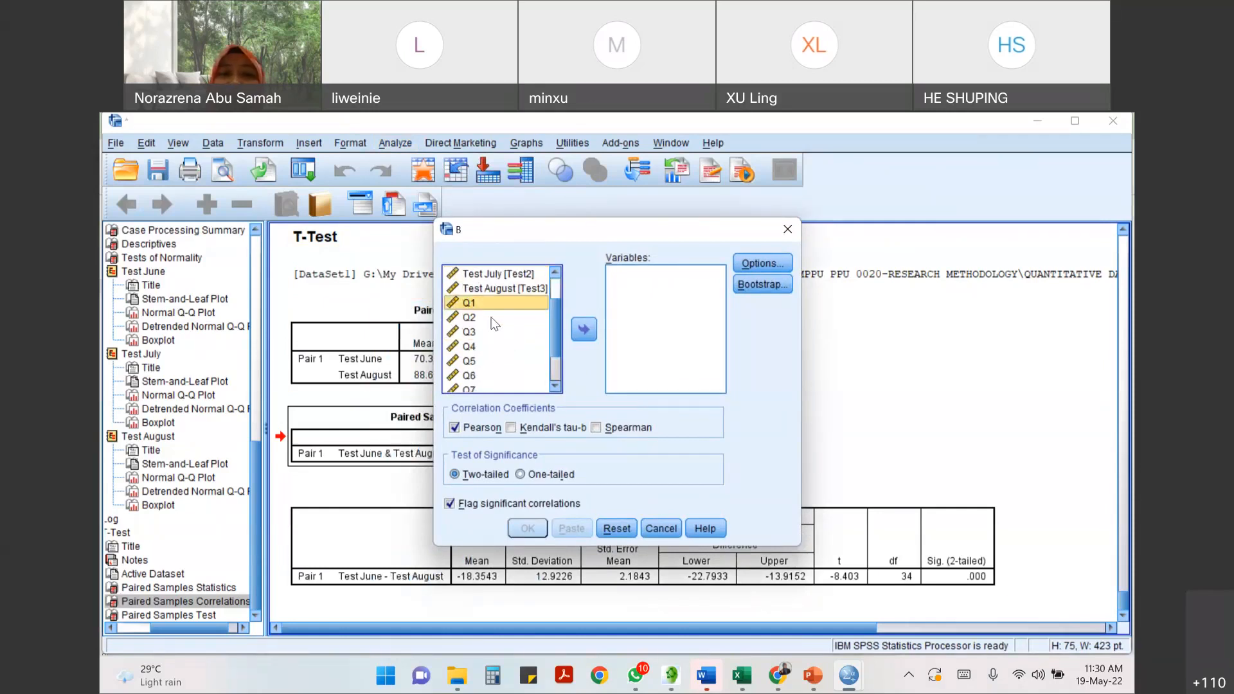
left_click_drag(492, 319, 489, 364)
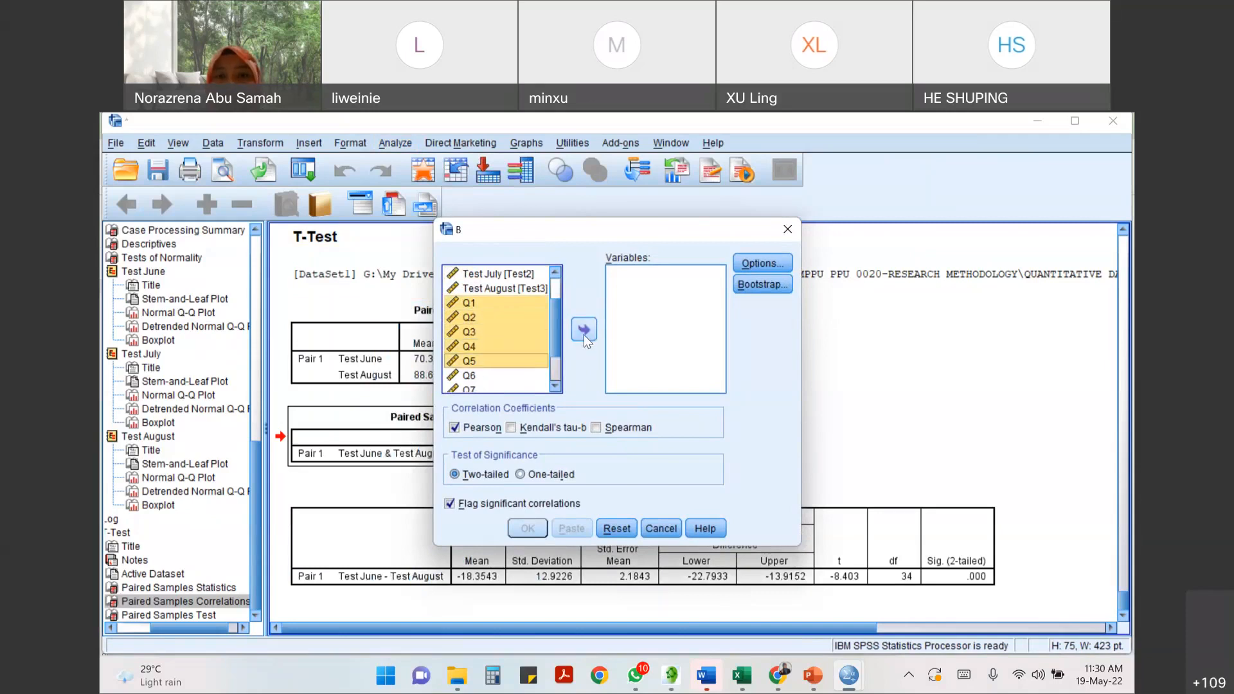
left_click(584, 330)
left_click_drag(726, 228, 571, 235)
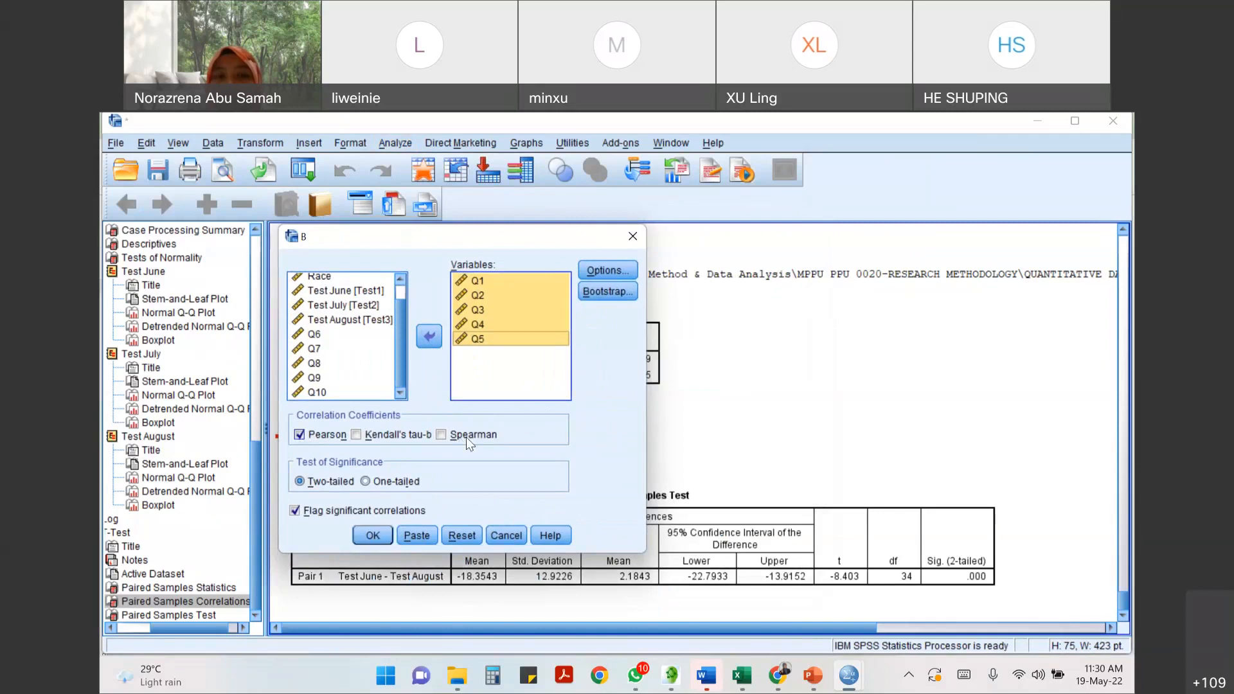
left_click(442, 435)
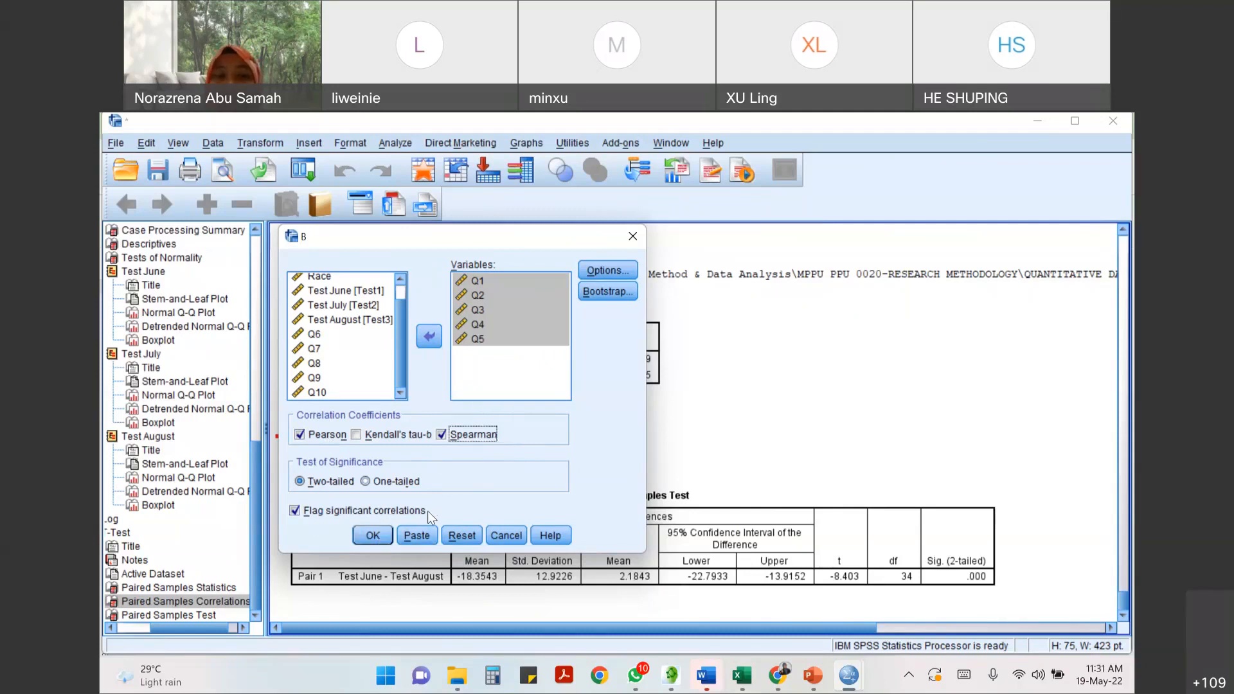
left_click(378, 536)
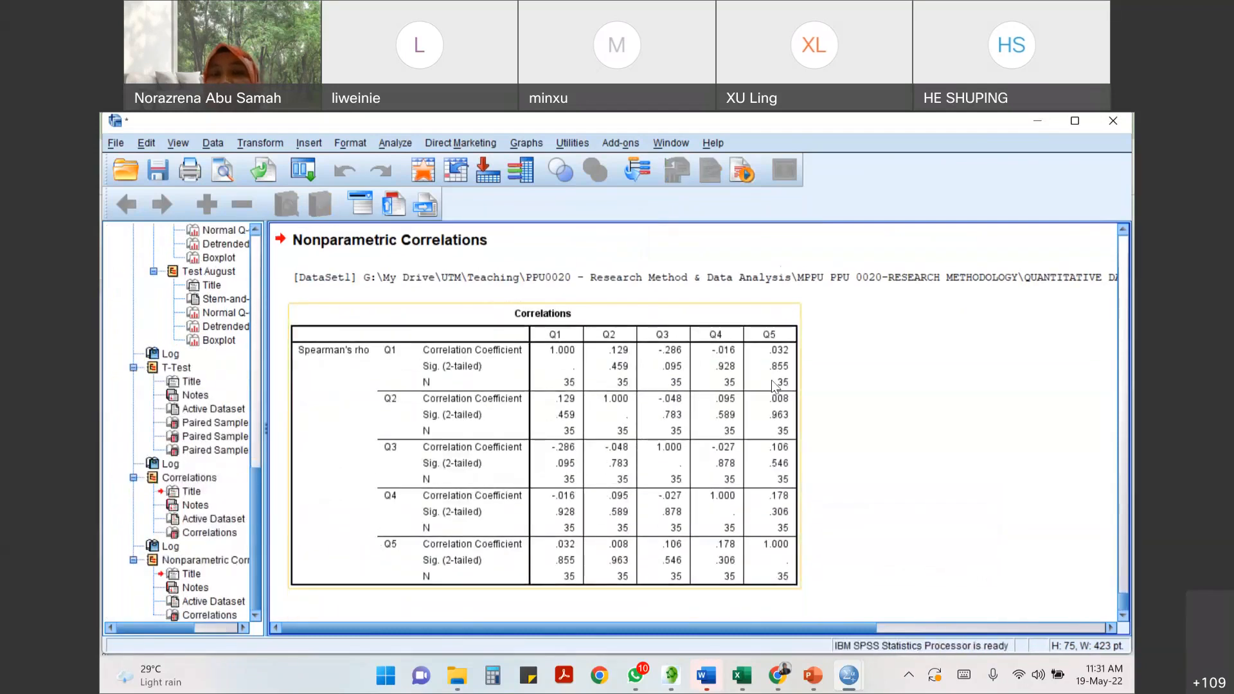